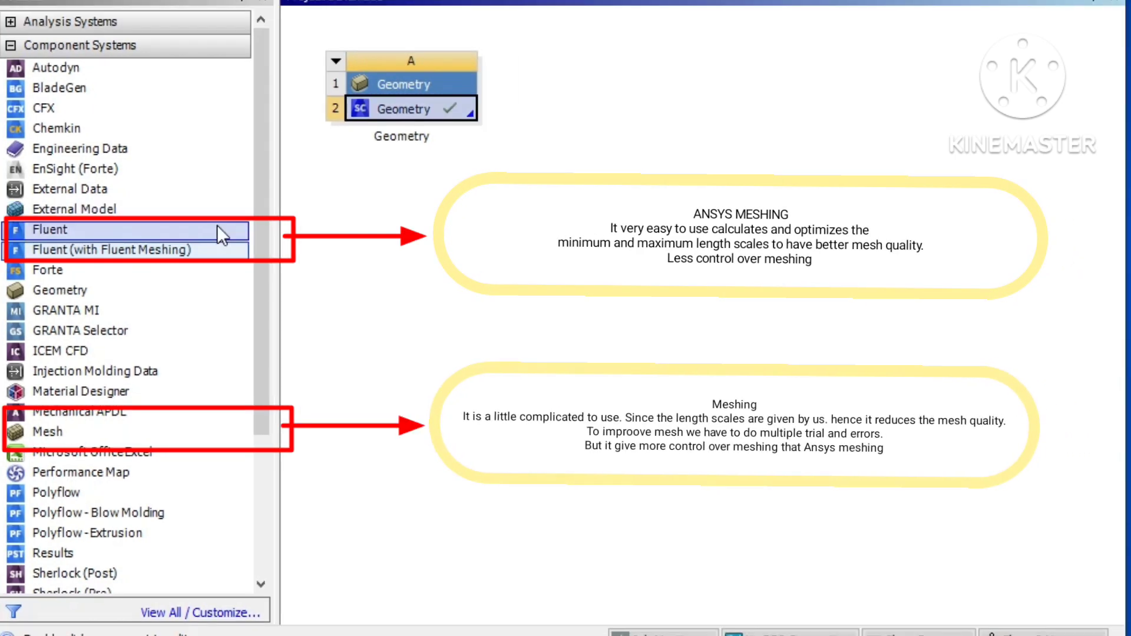
Step: Add a Fluent (with Fluent Meshing) system linked to the geometry and launch its mesh in double precision with 6 processes
{"action": "mouse_move", "coordinate": [118, 254]}
{"action": "left_mouse_down"}
{"action": "mouse_move", "coordinate": [96, 259]}
{"action": "mouse_move", "coordinate": [475, 91]}
{"action": "mouse_move", "coordinate": [459, 103]}
{"action": "left_mouse_up"}
{"action": "left_click", "coordinate": [649, 108]}
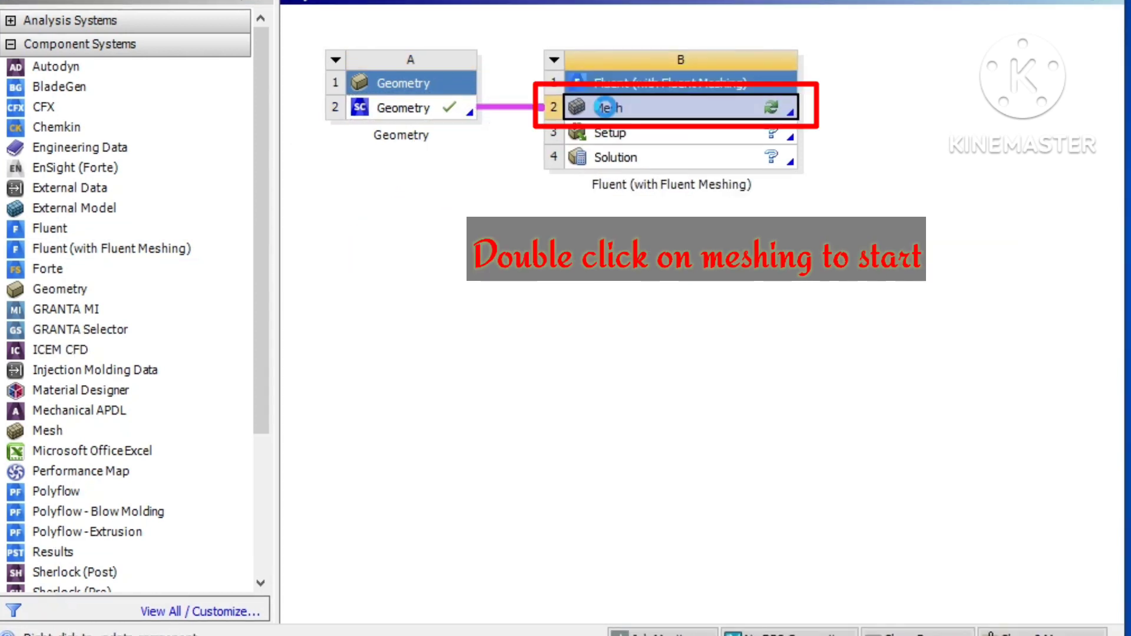
{"action": "double_click", "coordinate": [605, 108]}
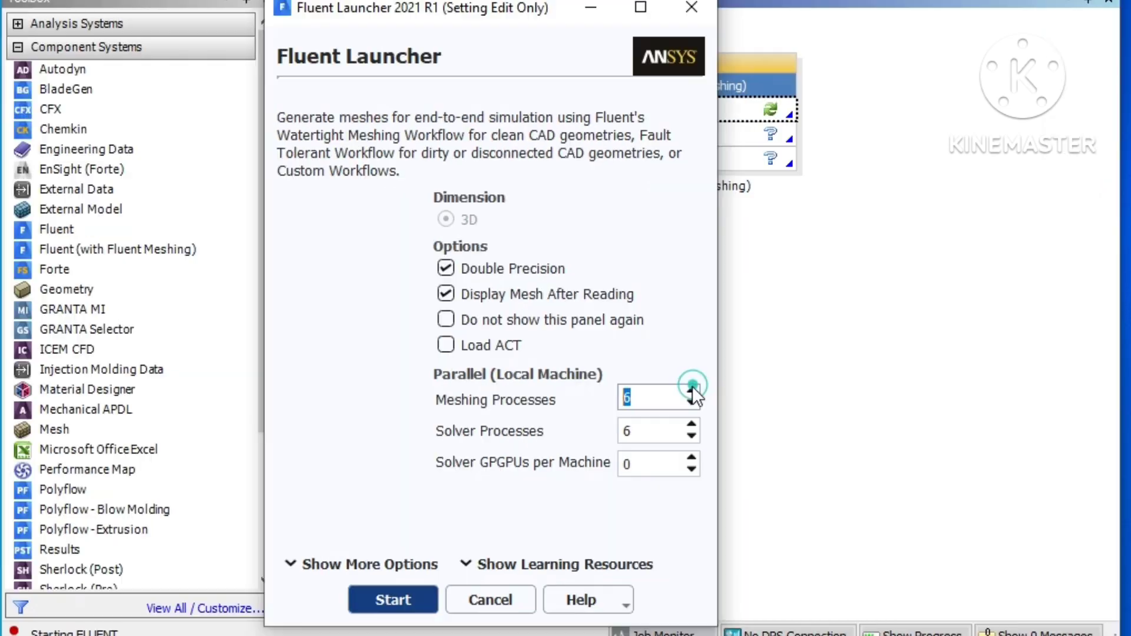
{"action": "left_click", "coordinate": [275, 605]}
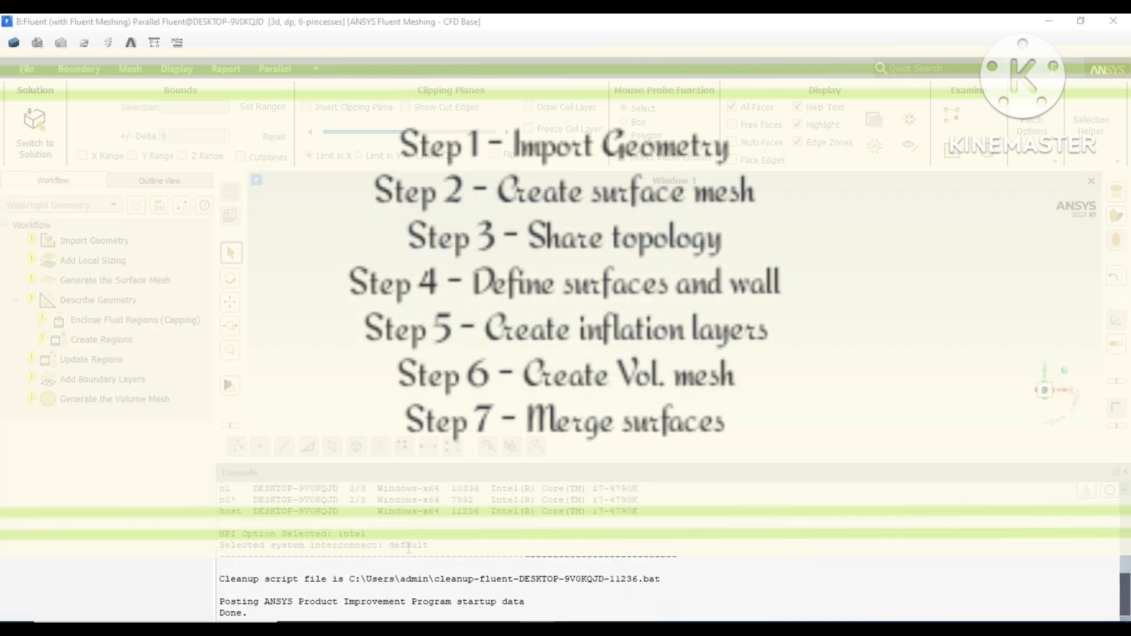
Step: Widen the workflow area and complete the Add Local Sizing task with local sizing set to no
{"action": "scroll", "coordinate": [379, 530], "scroll_direction": "up", "scroll_amount": 3}
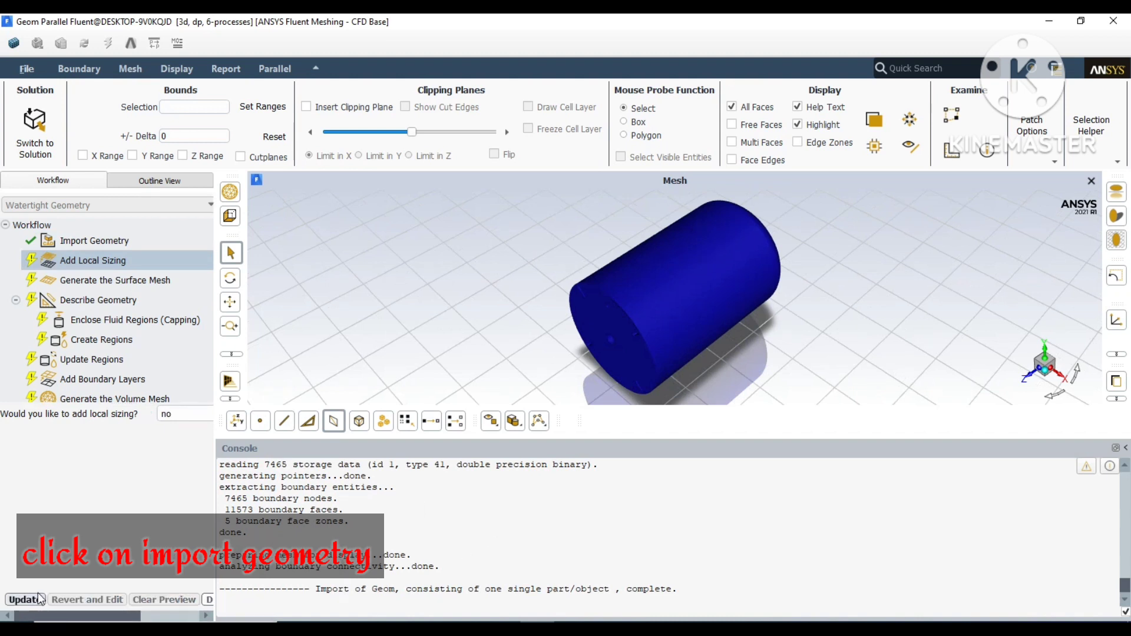
{"action": "left_click", "coordinate": [211, 346]}
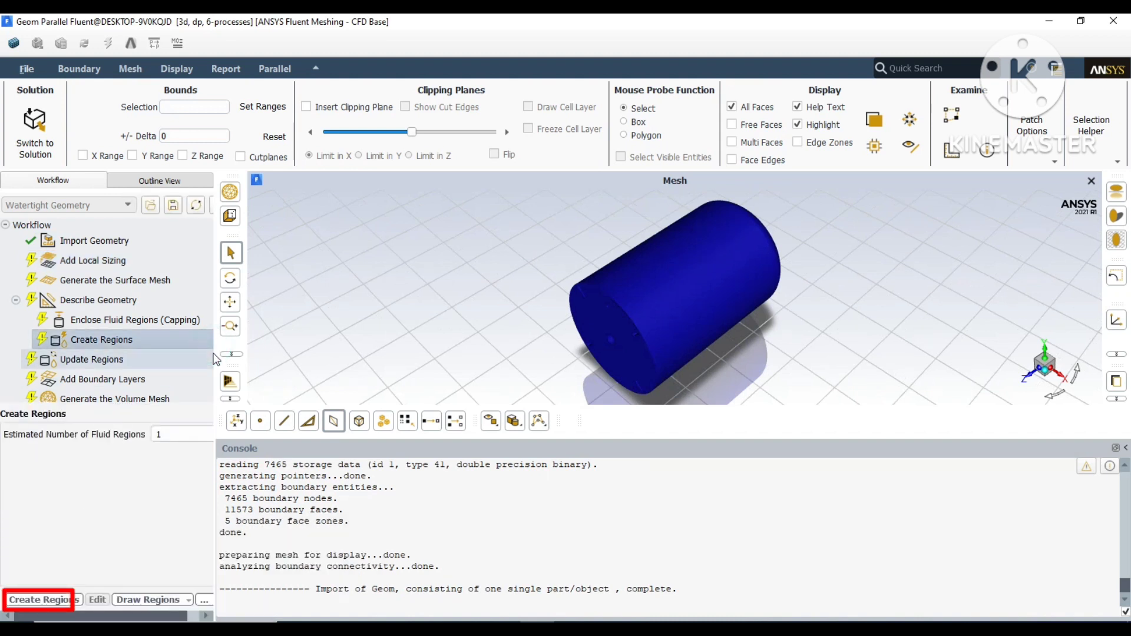
{"action": "left_click_drag", "start_coordinate": [218, 358], "coordinate": [307, 358]}
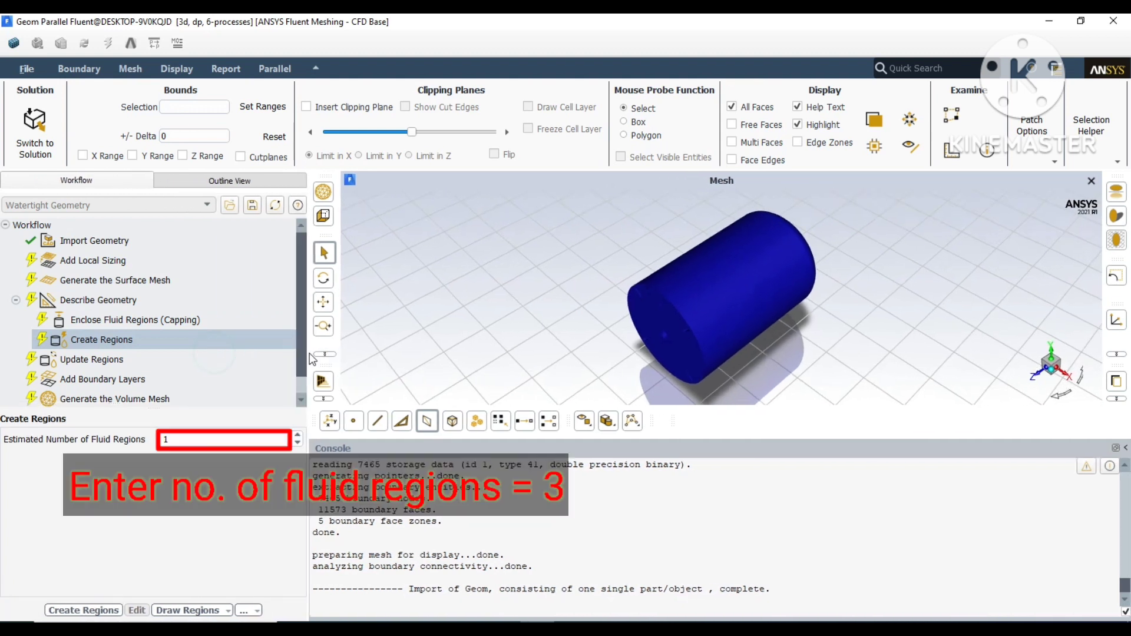
{"action": "left_click", "coordinate": [78, 261]}
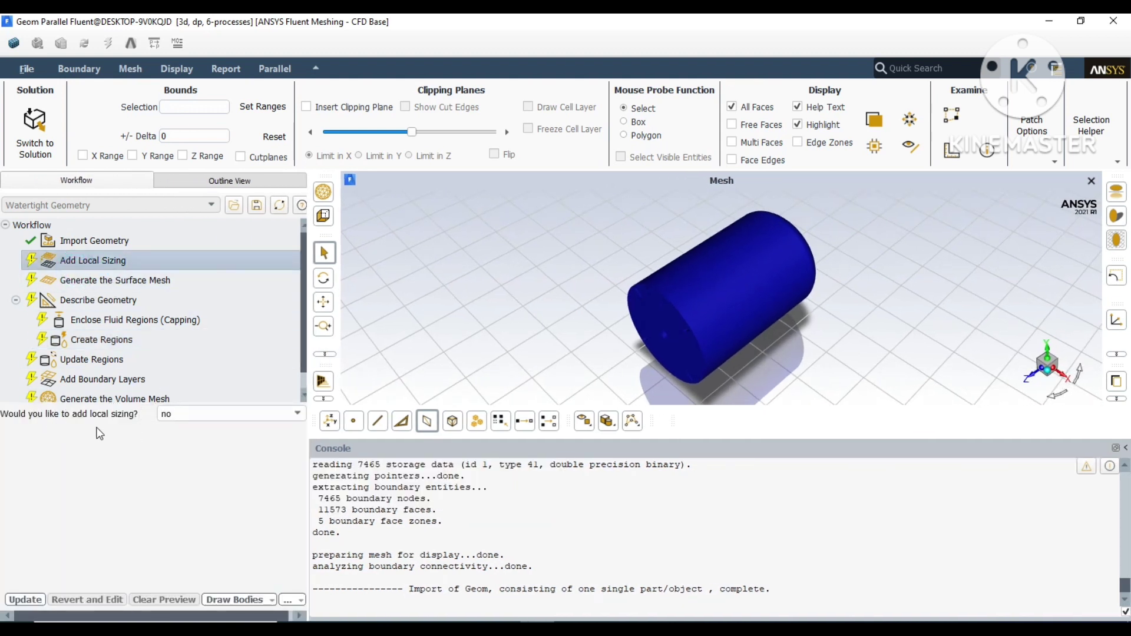
{"action": "left_click", "coordinate": [30, 599]}
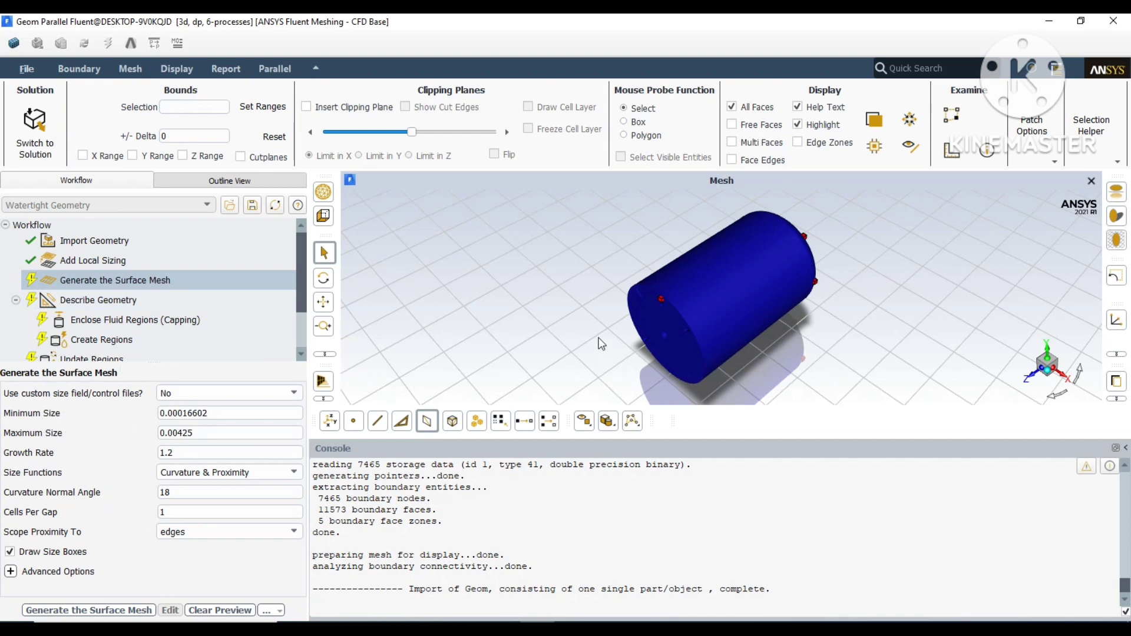
Step: Cut the cylindrical model open with a clipping plane limited in X to expose the impeller
{"action": "left_click_drag", "start_coordinate": [600, 343], "coordinate": [730, 295]}
{"action": "scroll", "coordinate": [730, 295], "scroll_direction": "up", "scroll_amount": 4}
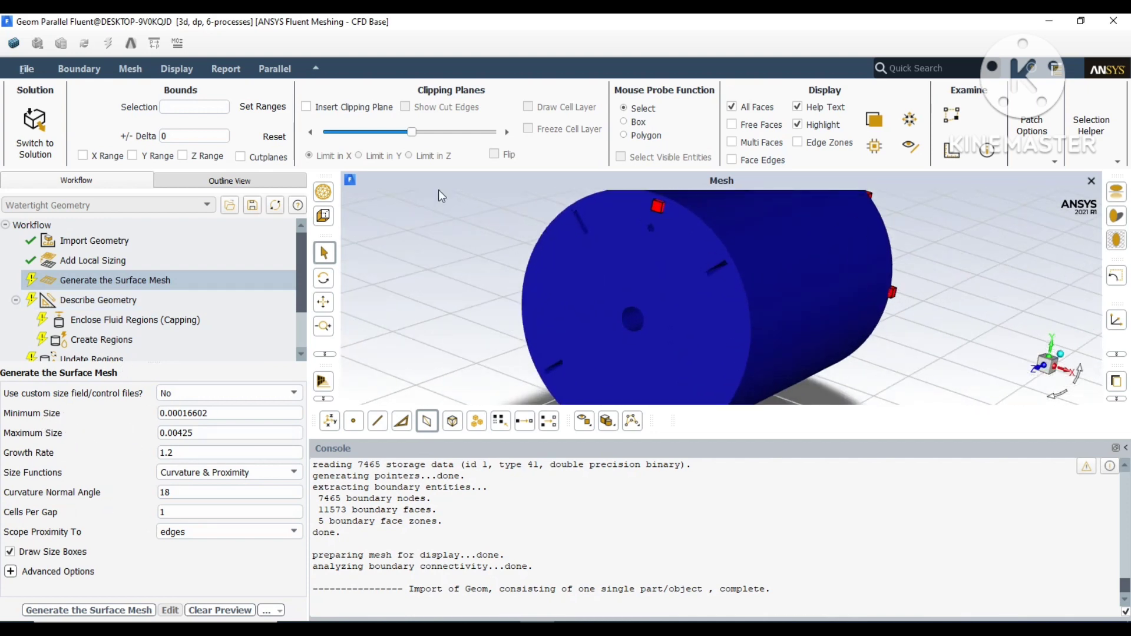
{"action": "left_click", "coordinate": [306, 106]}
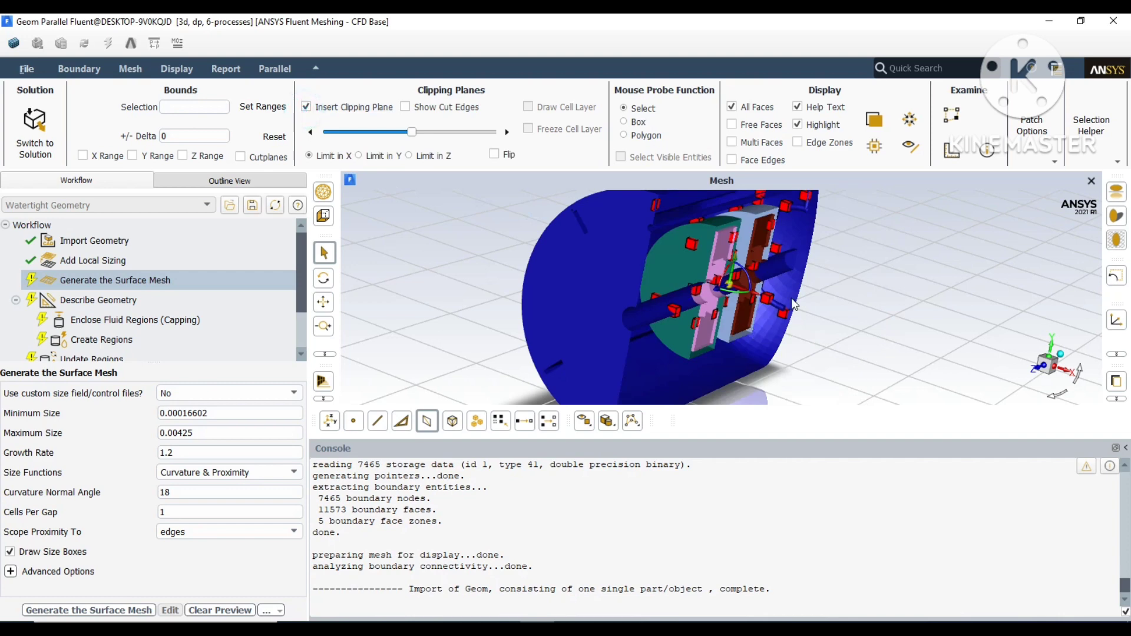
{"action": "left_click_drag", "start_coordinate": [769, 316], "coordinate": [677, 282]}
Step: Examine the minimum and maximum preview size boxes on the impeller and its surrounding rotating body
{"action": "left_click_drag", "start_coordinate": [831, 335], "coordinate": [574, 310]}
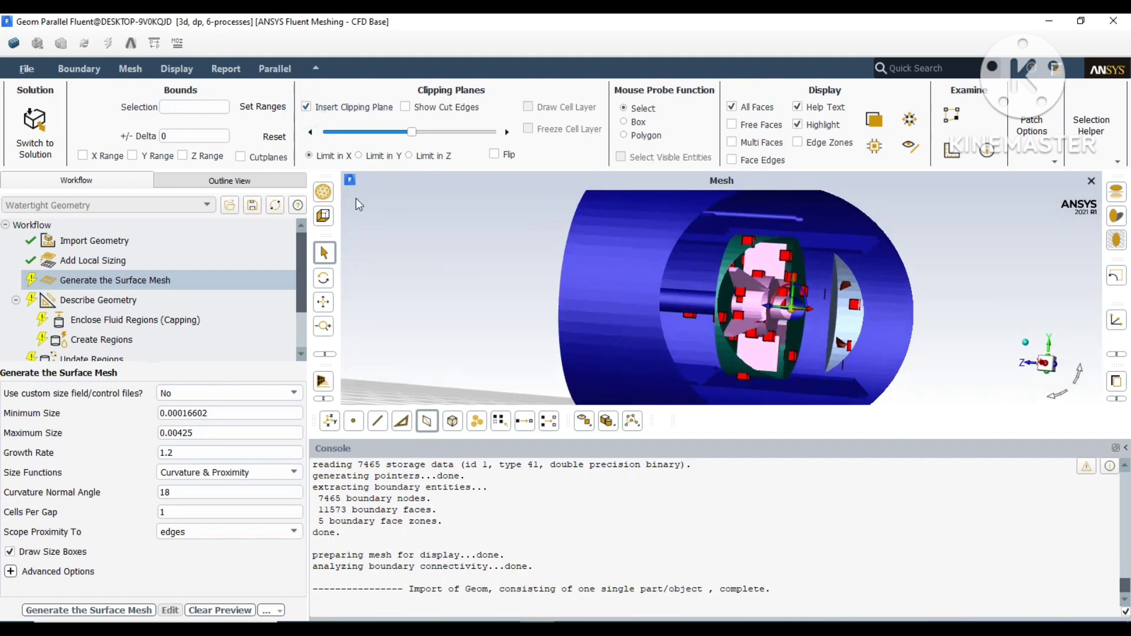
{"action": "left_click_drag", "start_coordinate": [773, 272], "coordinate": [787, 337]}
{"action": "scroll", "coordinate": [701, 310], "scroll_direction": "up", "scroll_amount": 5}
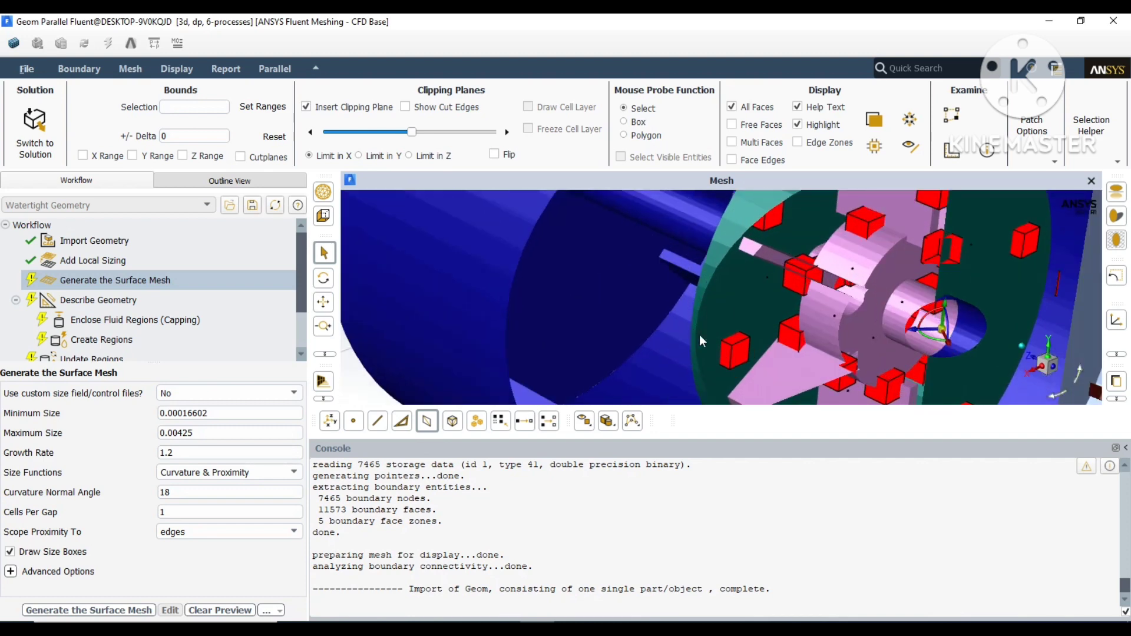
{"action": "scroll", "coordinate": [712, 338], "scroll_direction": "down", "scroll_amount": 5}
{"action": "left_click", "coordinate": [176, 413]}
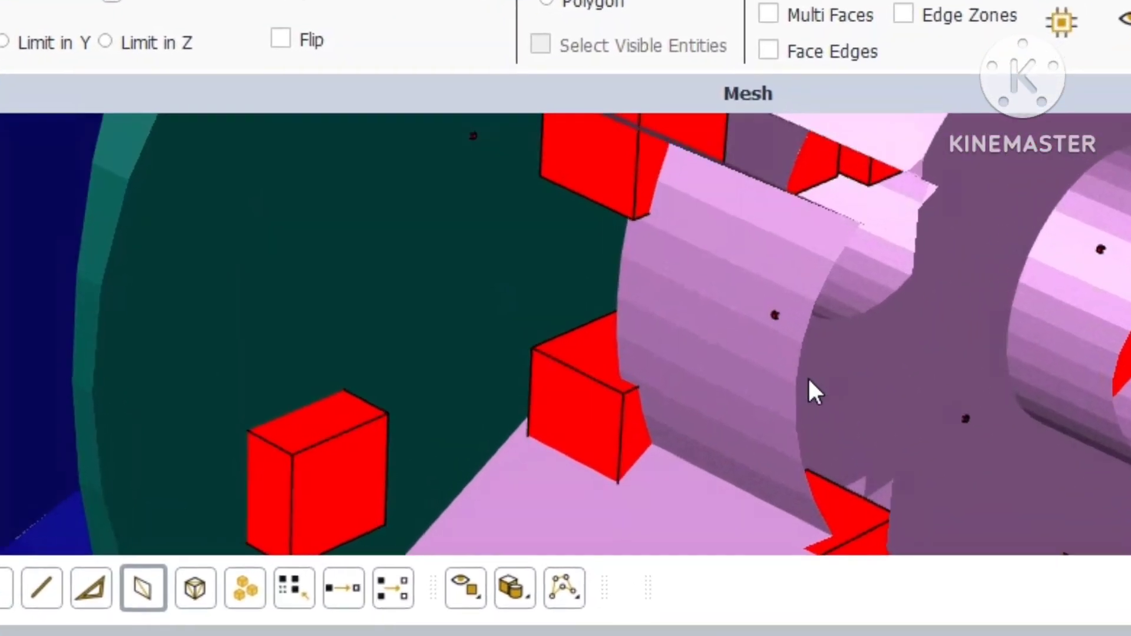
{"action": "left_click_drag", "start_coordinate": [808, 380], "coordinate": [922, 382]}
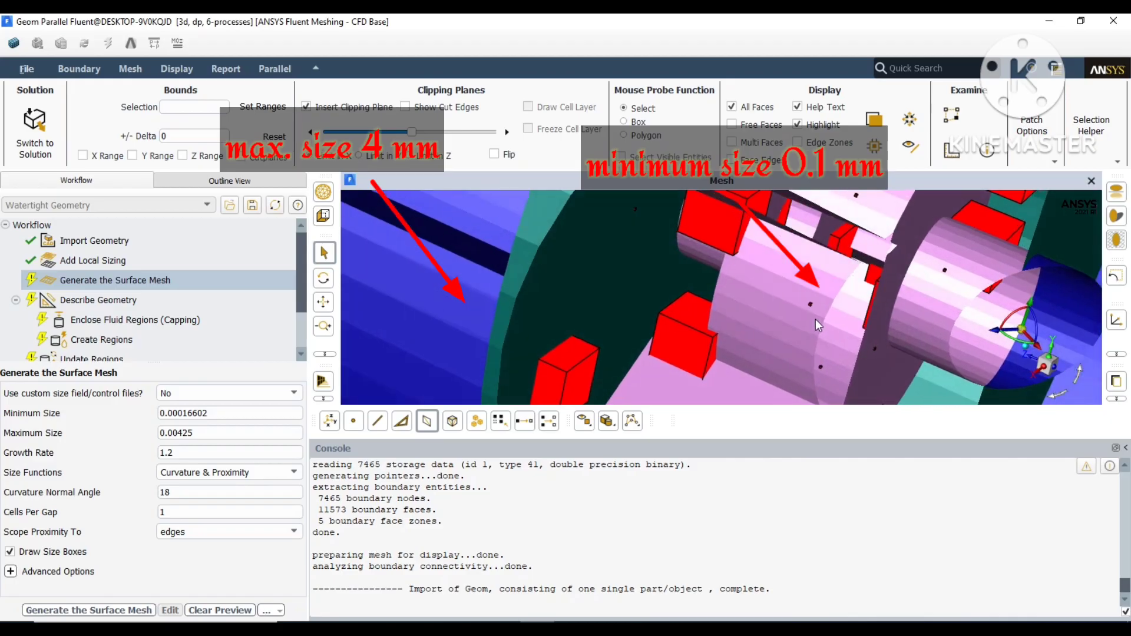
{"action": "scroll", "coordinate": [910, 330], "scroll_direction": "up", "scroll_amount": 3}
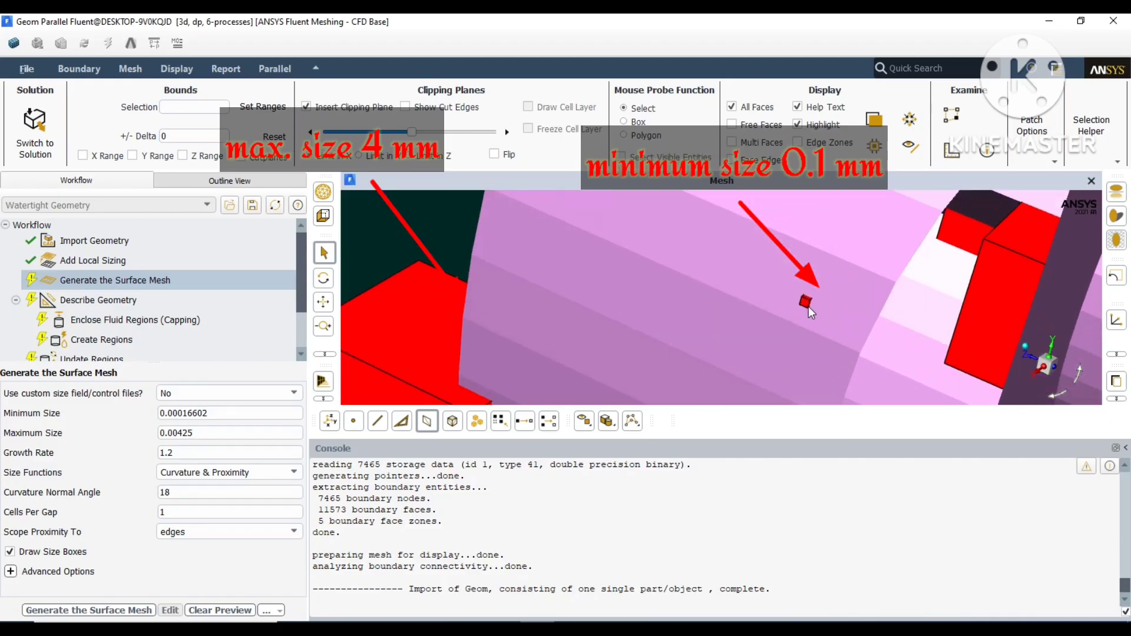
{"action": "scroll", "coordinate": [808, 306], "scroll_direction": "down", "scroll_amount": 5}
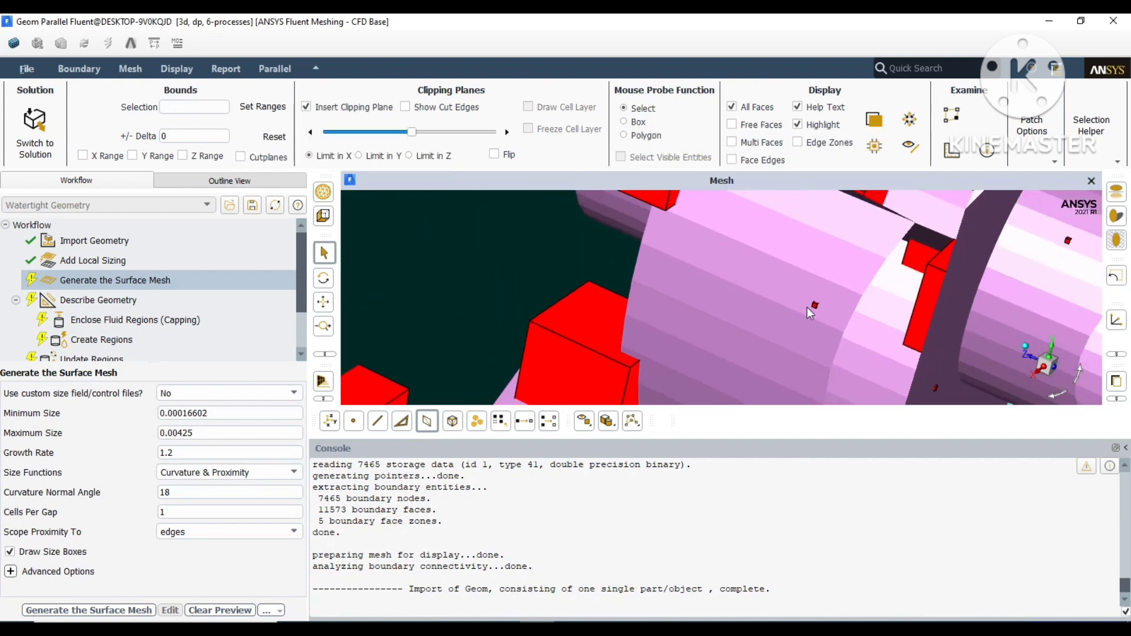
Step: Set the surface mesh maximum size to 0.001
{"action": "double_click", "coordinate": [200, 434]}
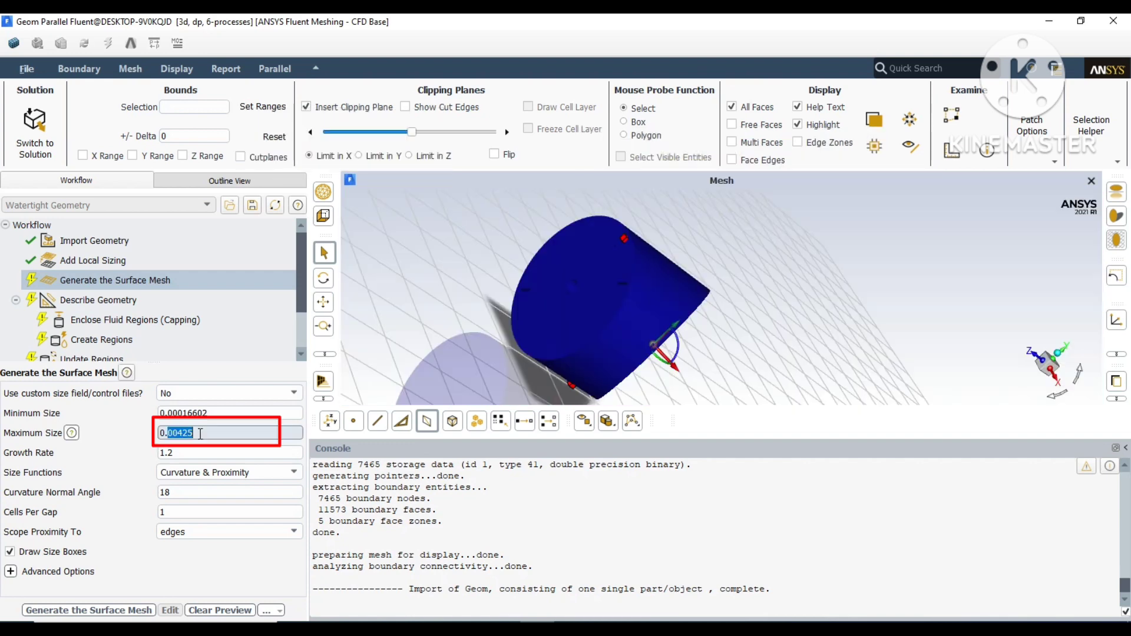
{"action": "type", "text": "001"}
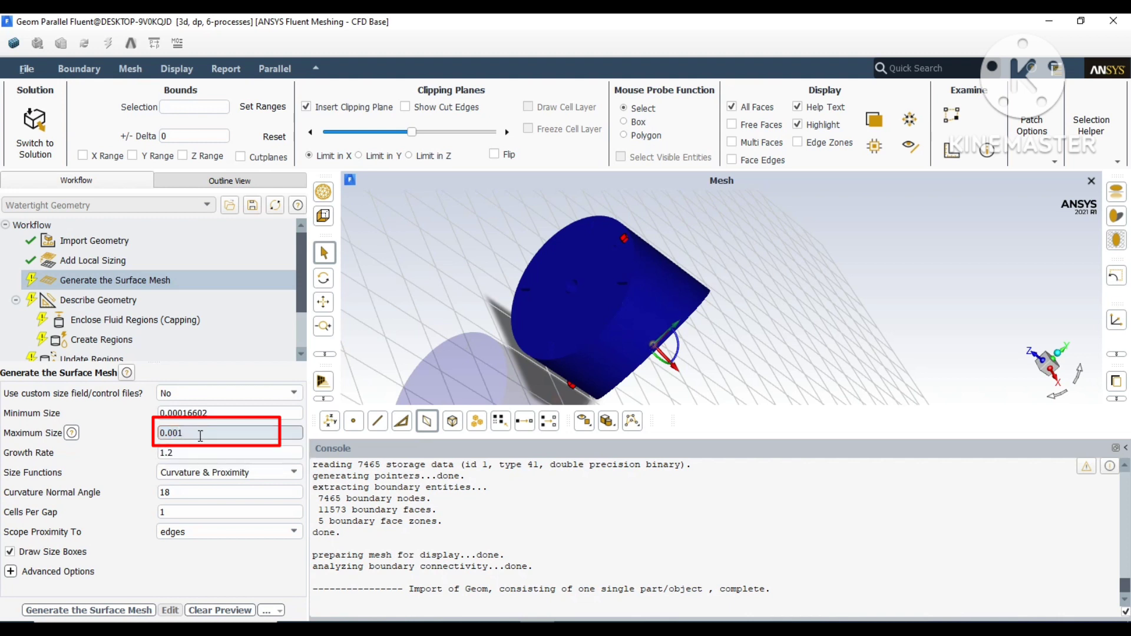
{"action": "left_click", "coordinate": [215, 587]}
Step: Examine the updated size boxes on the outer cylinder, the rotating body and the impeller blades
{"action": "scroll", "coordinate": [625, 268], "scroll_direction": "up", "scroll_amount": 2}
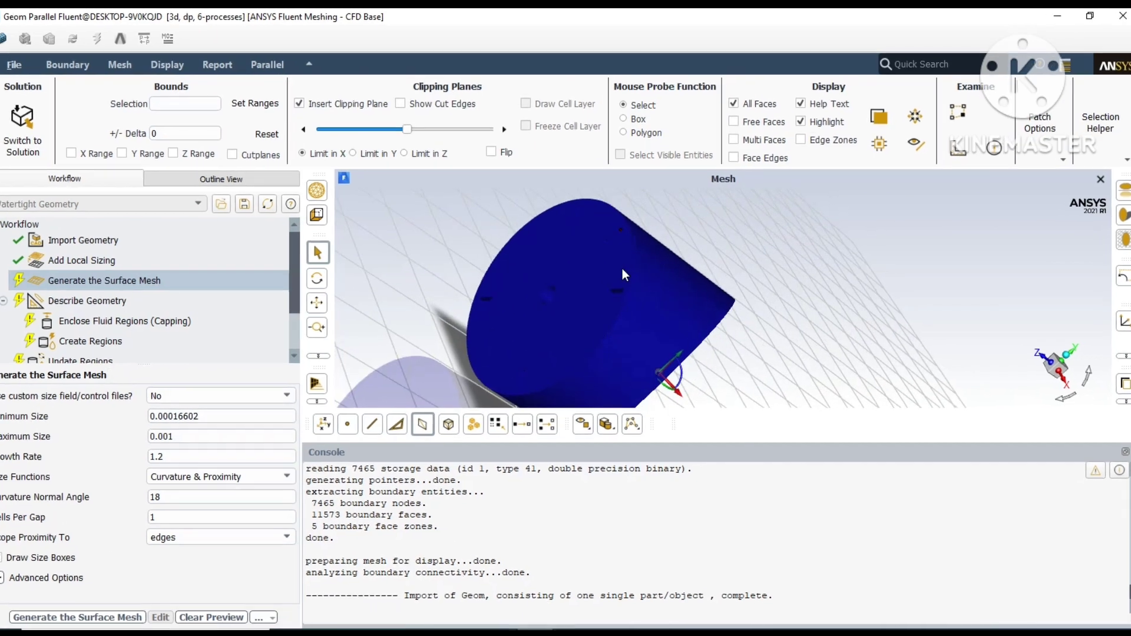
{"action": "scroll", "coordinate": [622, 269], "scroll_direction": "up", "scroll_amount": 3}
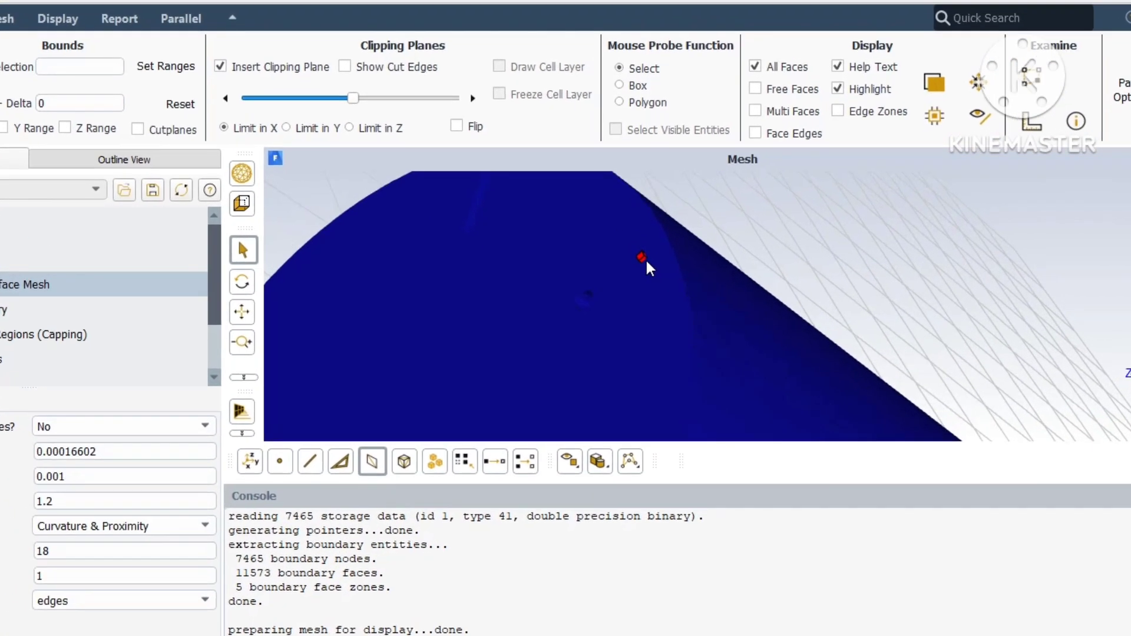
{"action": "scroll", "coordinate": [645, 258], "scroll_direction": "down", "scroll_amount": 3}
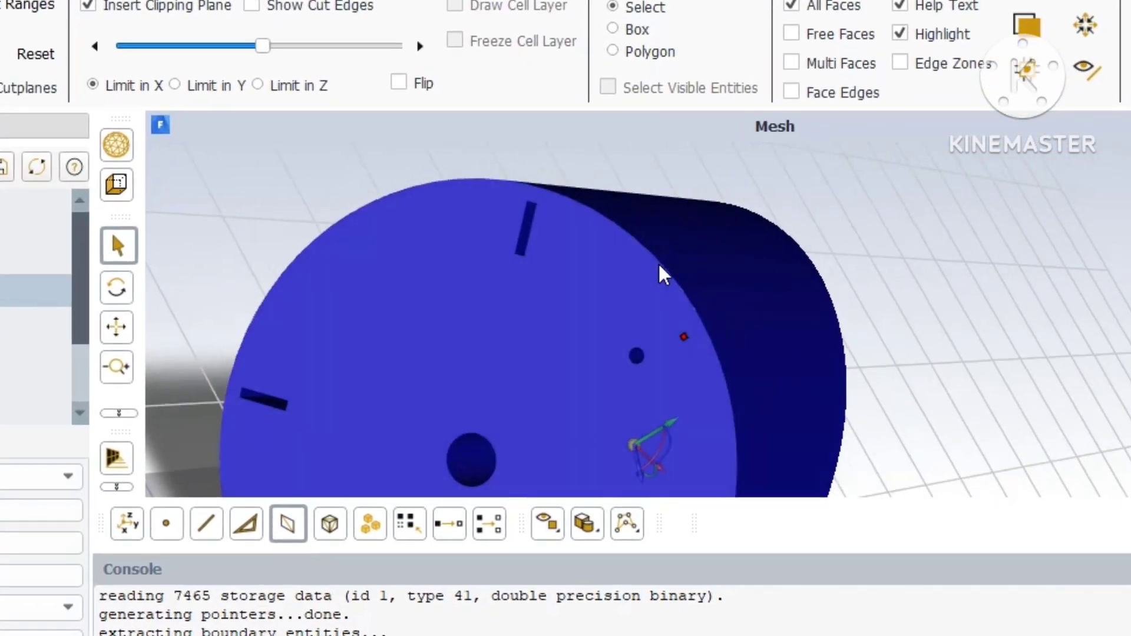
{"action": "scroll", "coordinate": [658, 263], "scroll_direction": "down", "scroll_amount": 5}
{"action": "scroll", "coordinate": [559, 223], "scroll_direction": "up", "scroll_amount": 4}
{"action": "scroll", "coordinate": [776, 297], "scroll_direction": "up", "scroll_amount": 4}
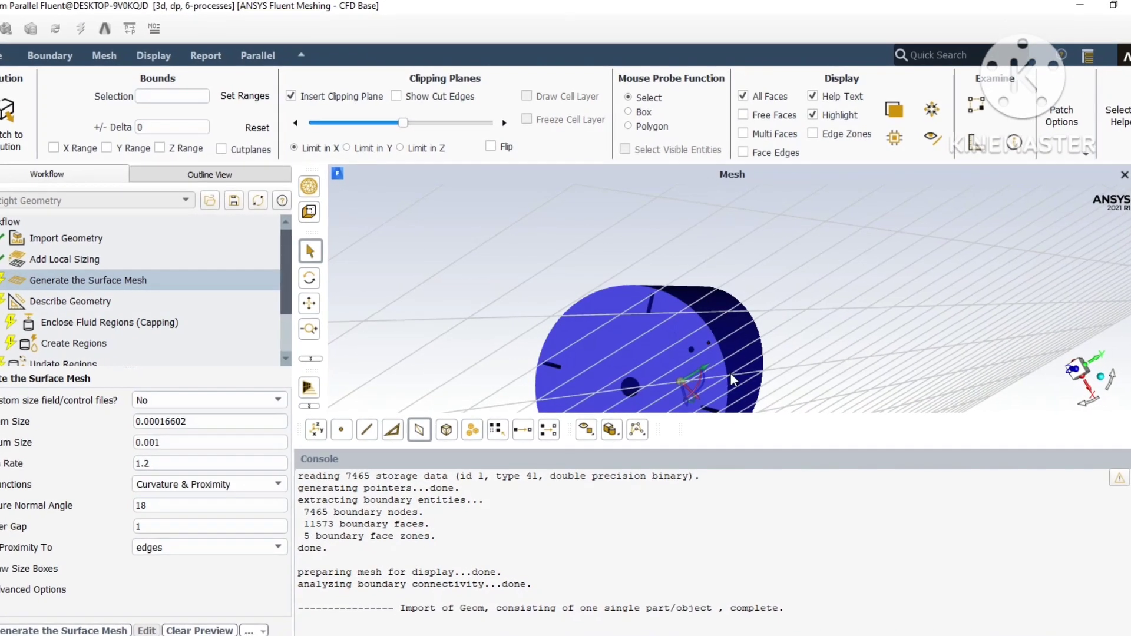
{"action": "middle_click_drag", "start_coordinate": [730, 375], "coordinate": [991, 281]}
{"action": "scroll", "coordinate": [839, 411], "scroll_direction": "up", "scroll_amount": 5}
{"action": "scroll", "coordinate": [808, 402], "scroll_direction": "down", "scroll_amount": 4}
{"action": "middle_click_drag", "start_coordinate": [654, 306], "coordinate": [585, 339]}
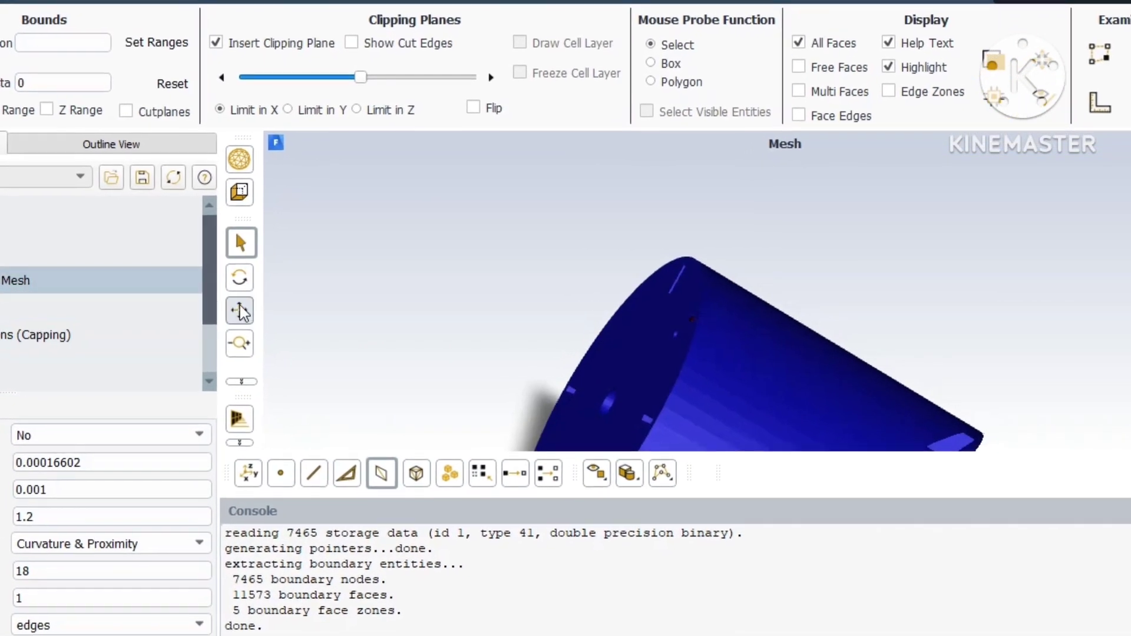
{"action": "left_click", "coordinate": [269, 307]}
{"action": "left_click_drag", "start_coordinate": [483, 343], "coordinate": [285, 174]}
{"action": "middle_click_drag", "start_coordinate": [634, 364], "coordinate": [785, 366]}
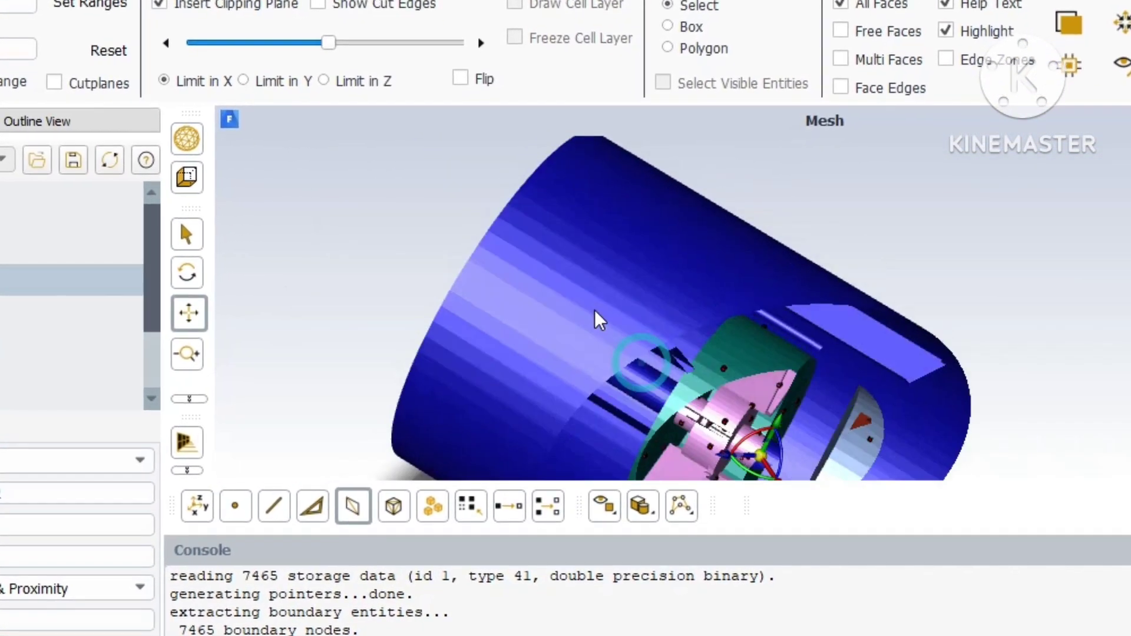
{"action": "scroll", "coordinate": [831, 390], "scroll_direction": "up", "scroll_amount": 5}
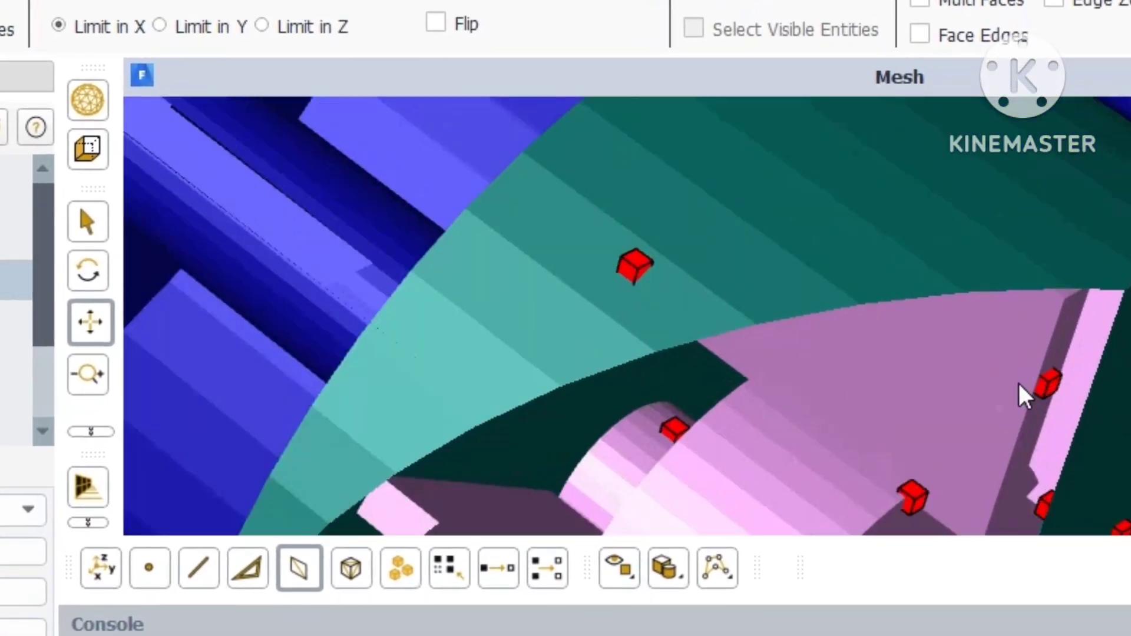
{"action": "middle_click_drag", "start_coordinate": [1019, 384], "coordinate": [992, 332]}
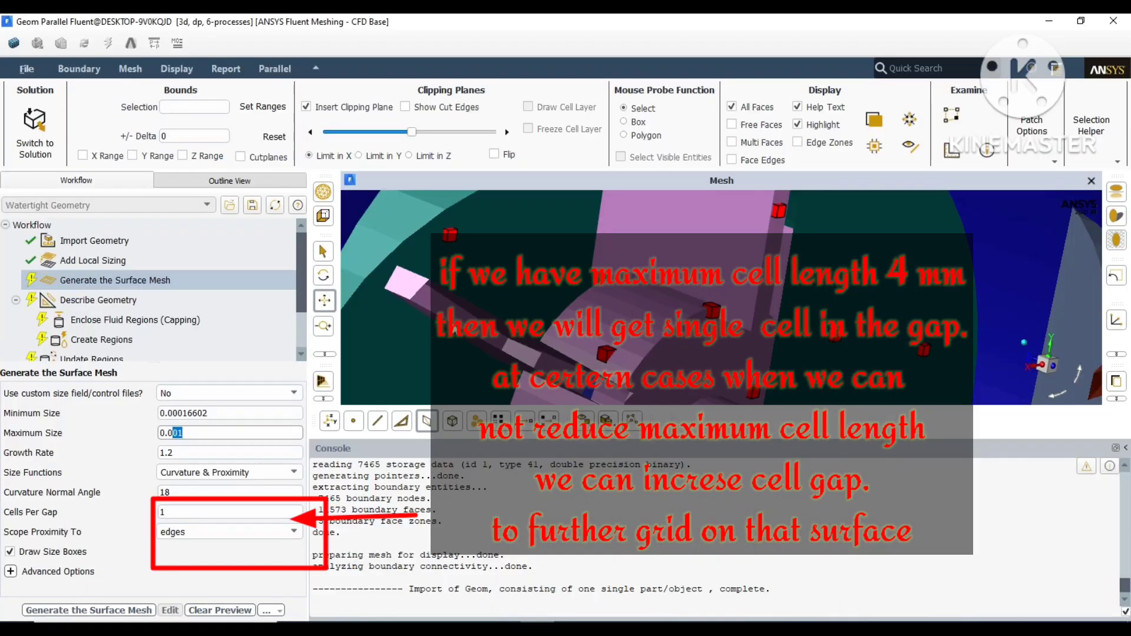
Step: Set the surface mesh cells per gap to 2 and scope proximity to faces-and-edges
{"action": "left_click_drag", "start_coordinate": [212, 507], "coordinate": [2, 514]}
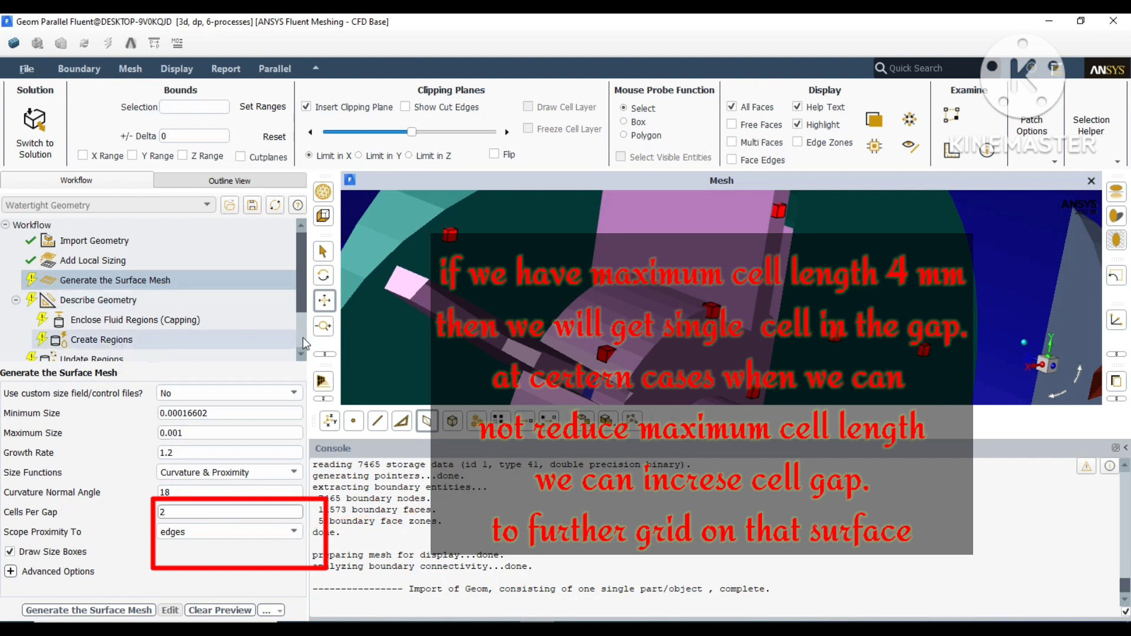
{"action": "left_click", "coordinate": [177, 532]}
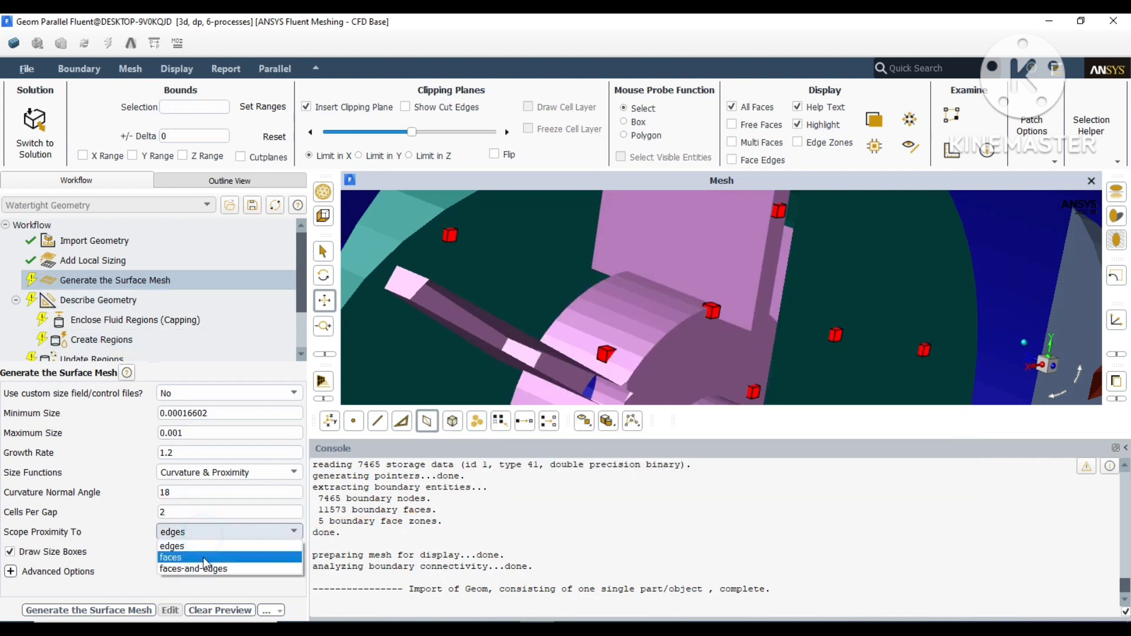
{"action": "left_click", "coordinate": [188, 568]}
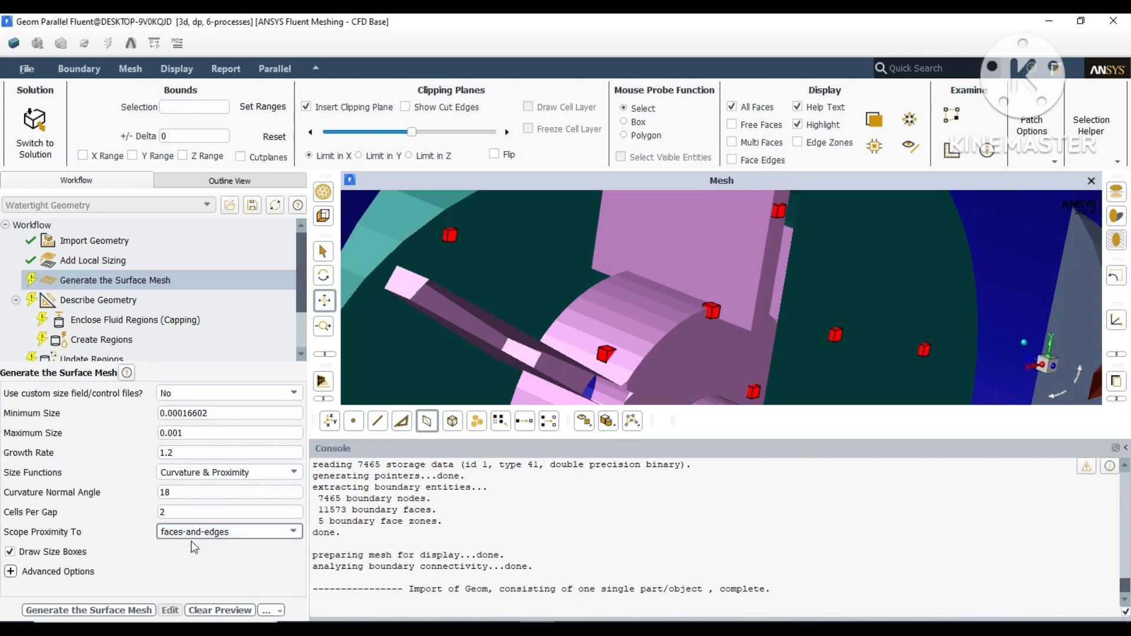
{"action": "left_click", "coordinate": [227, 532]}
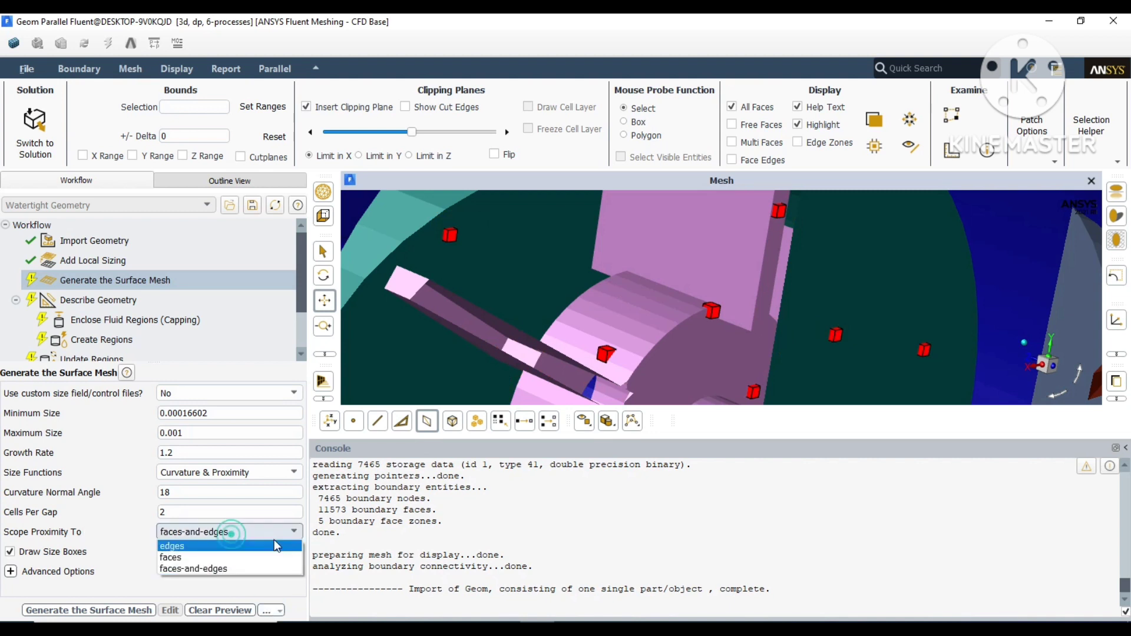
{"action": "left_click", "coordinate": [227, 568]}
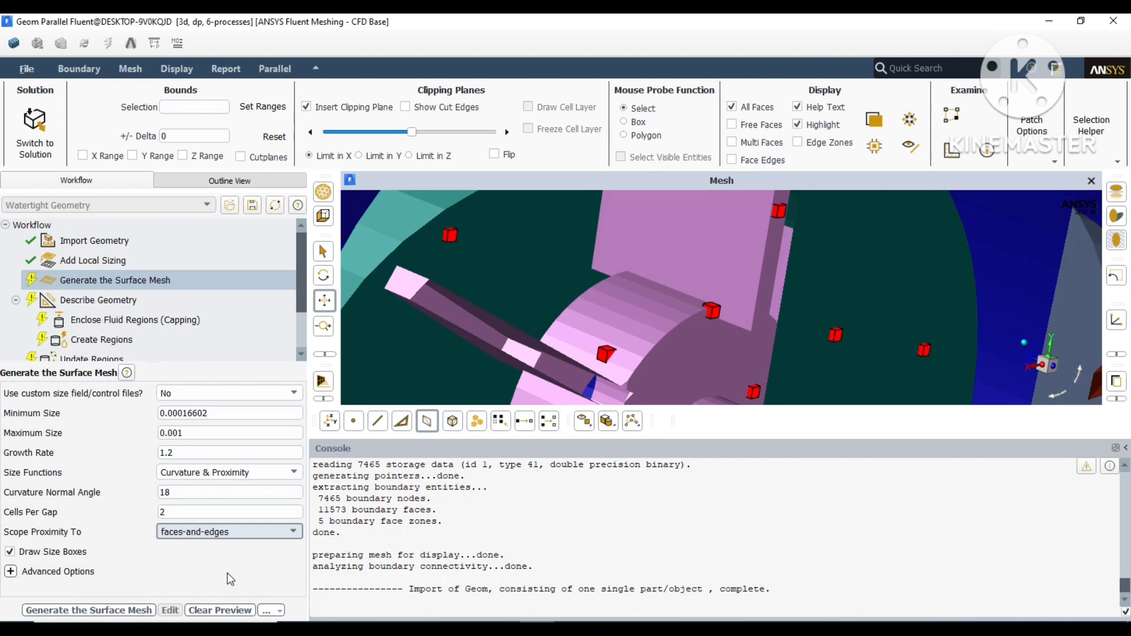
Step: Review the advanced surface mesh options, keep the quality improve skewness limit at 0.8, and generate the surface mesh
{"action": "left_click", "coordinate": [11, 571]}
{"action": "scroll", "coordinate": [109, 501], "scroll_direction": "down", "scroll_amount": 3}
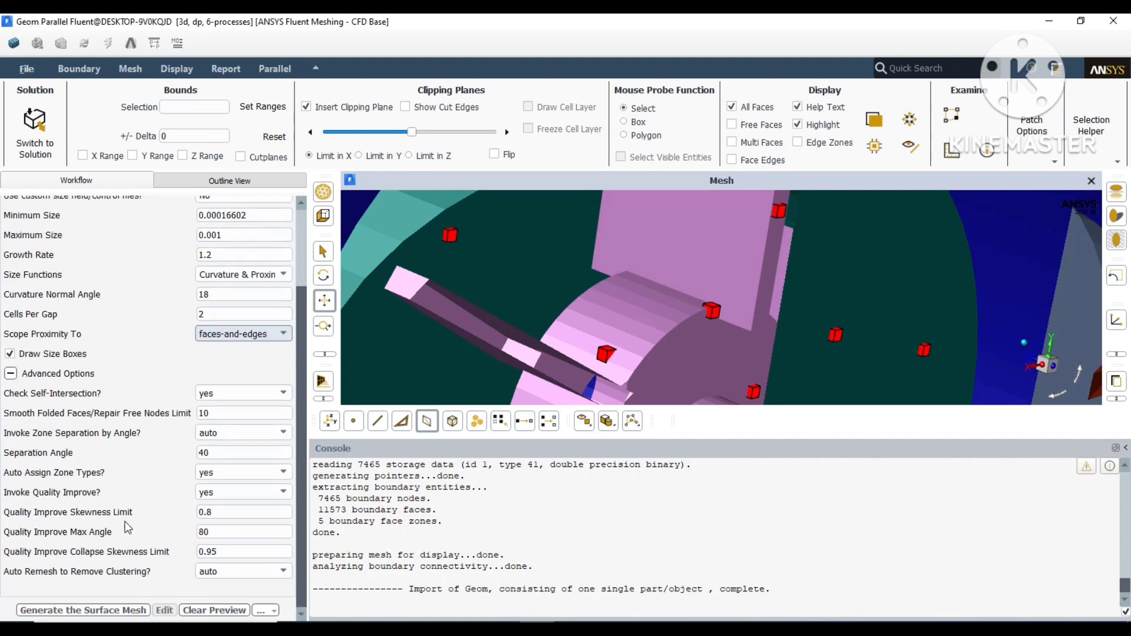
{"action": "left_click", "coordinate": [210, 513]}
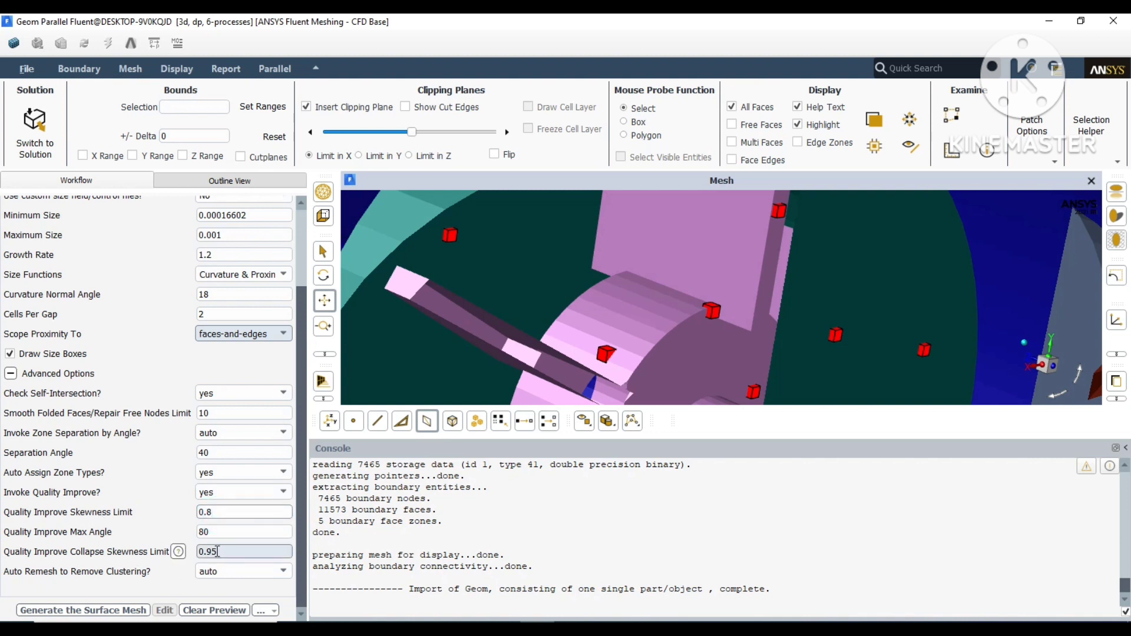
{"action": "left_click", "coordinate": [220, 509]}
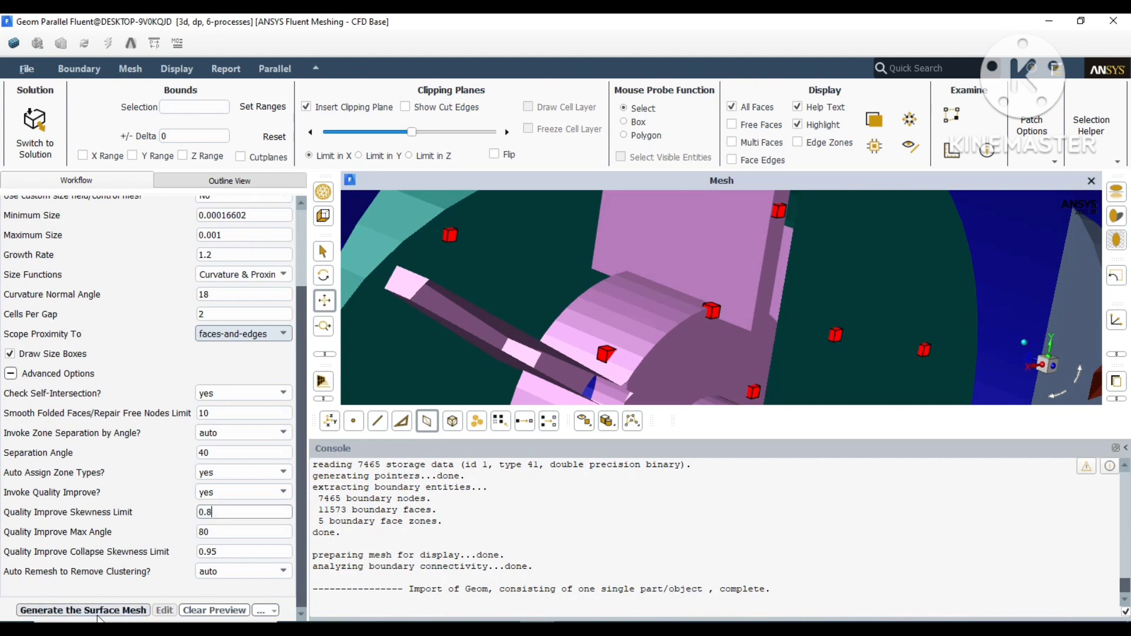
{"action": "left_click", "coordinate": [98, 613]}
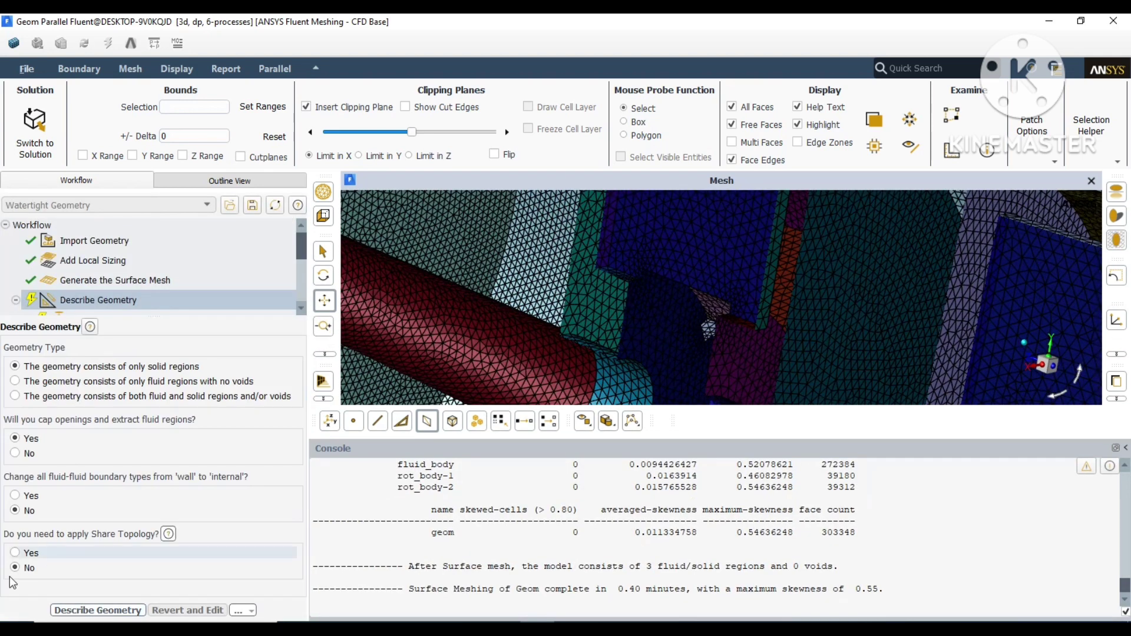
{"action": "left_click", "coordinate": [97, 612]}
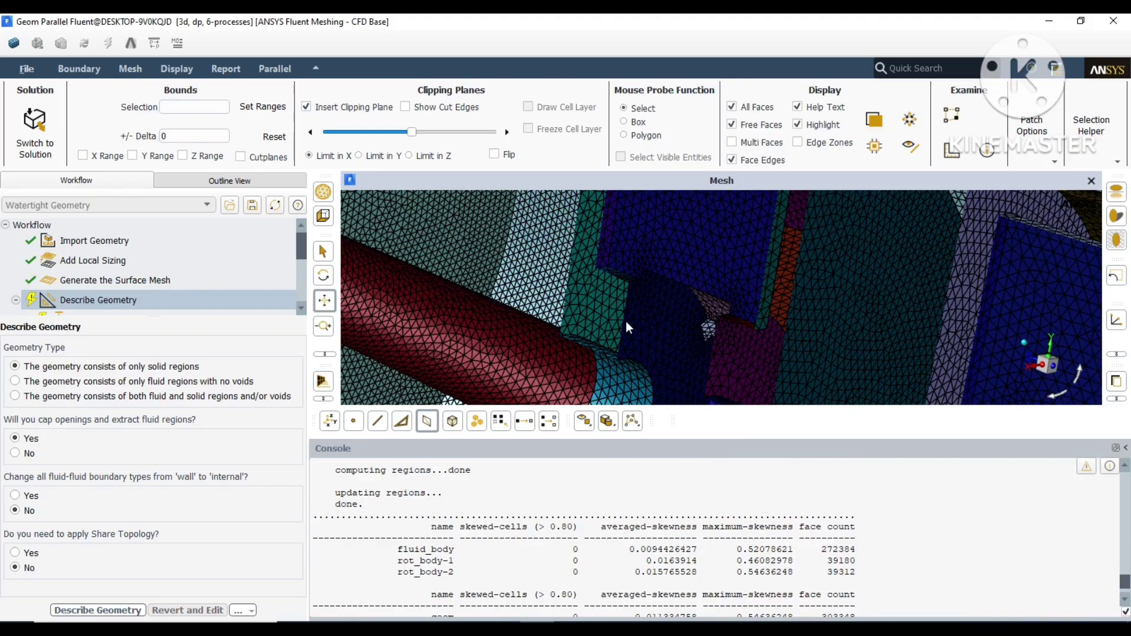
Step: Describe the geometry as only fluid regions with no voids, with fluid-fluid boundaries changed to internal, and apply Share Topology
{"action": "scroll", "coordinate": [621, 314], "scroll_direction": "down", "scroll_amount": 7}
{"action": "scroll", "coordinate": [507, 344], "scroll_direction": "up", "scroll_amount": 1}
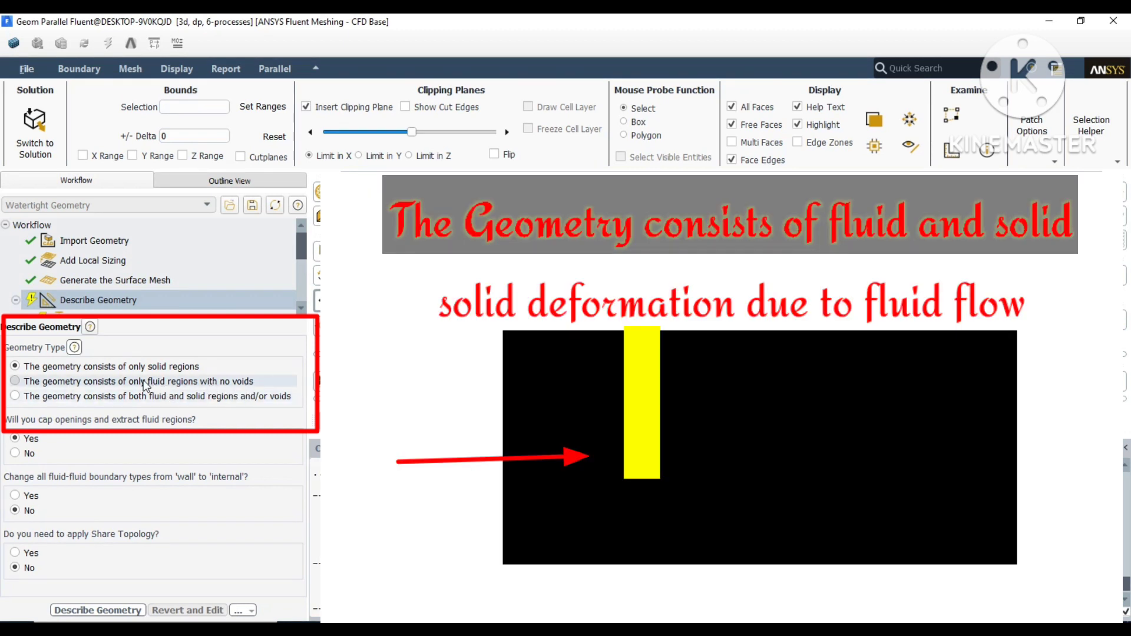
{"action": "left_click", "coordinate": [144, 382]}
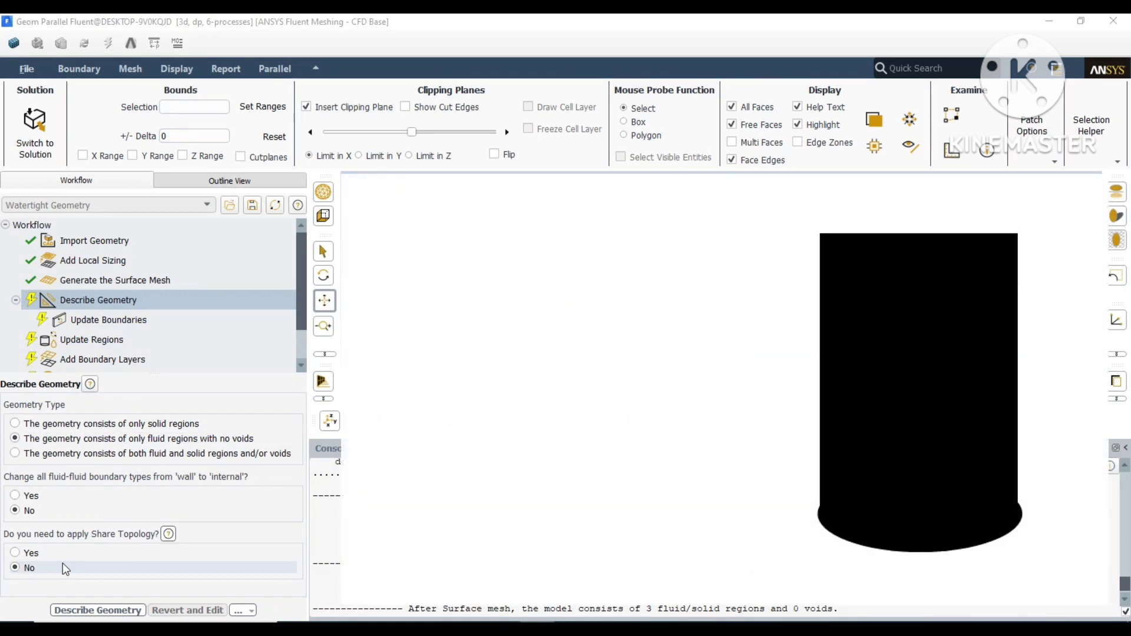
{"action": "left_click", "coordinate": [31, 553]}
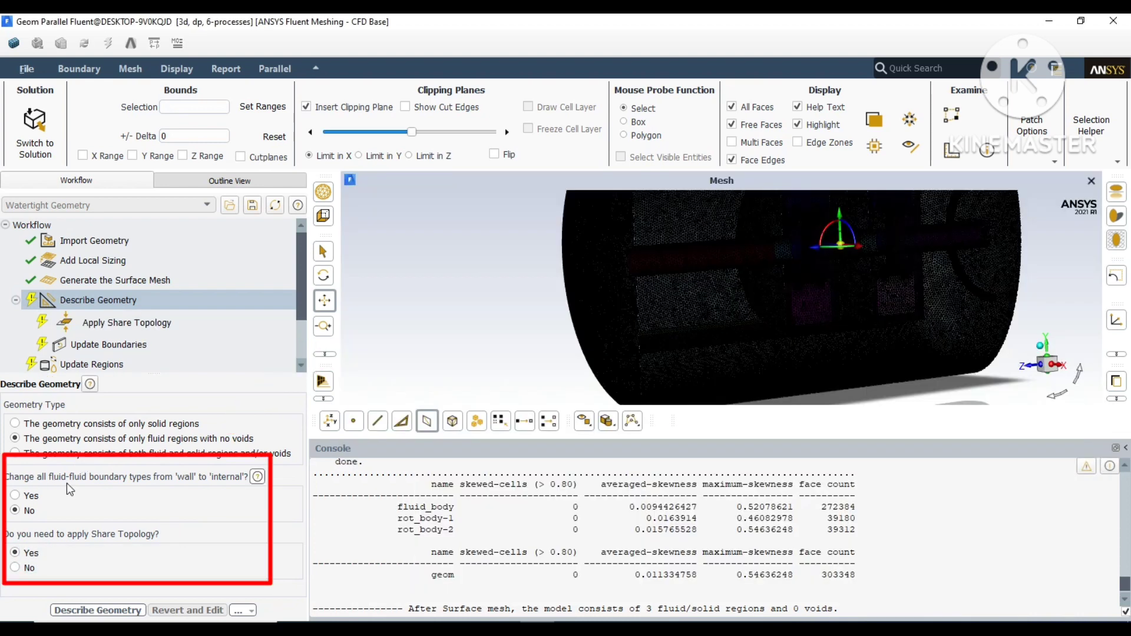
{"action": "scroll", "coordinate": [815, 260], "scroll_direction": "up", "scroll_amount": 4}
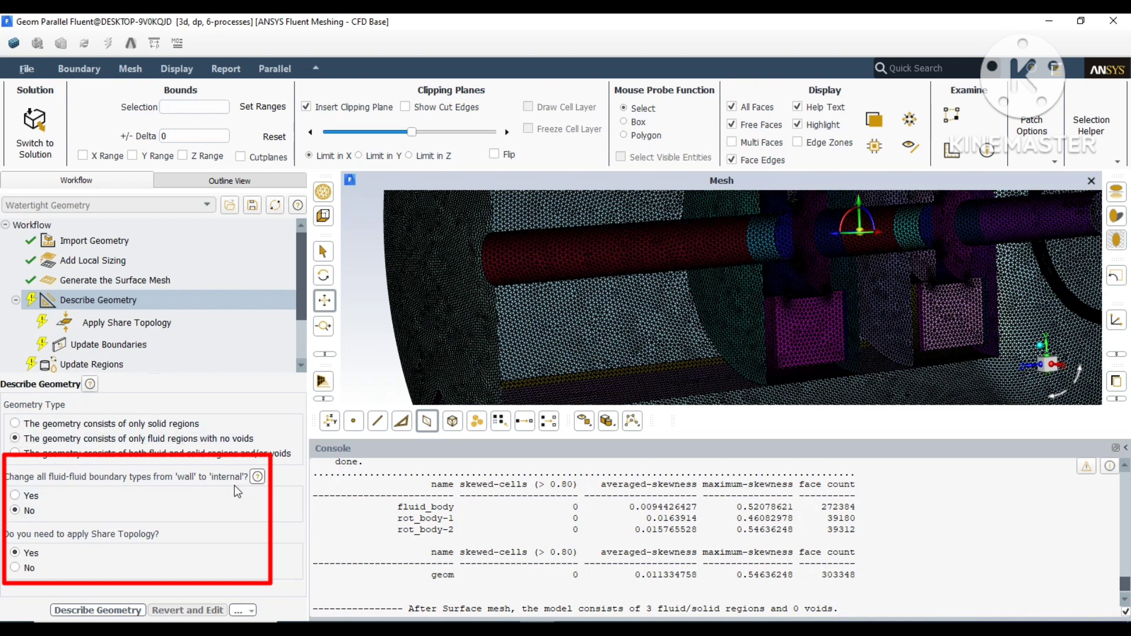
{"action": "left_click", "coordinate": [15, 495]}
{"action": "scroll", "coordinate": [771, 318], "scroll_direction": "up", "scroll_amount": 2}
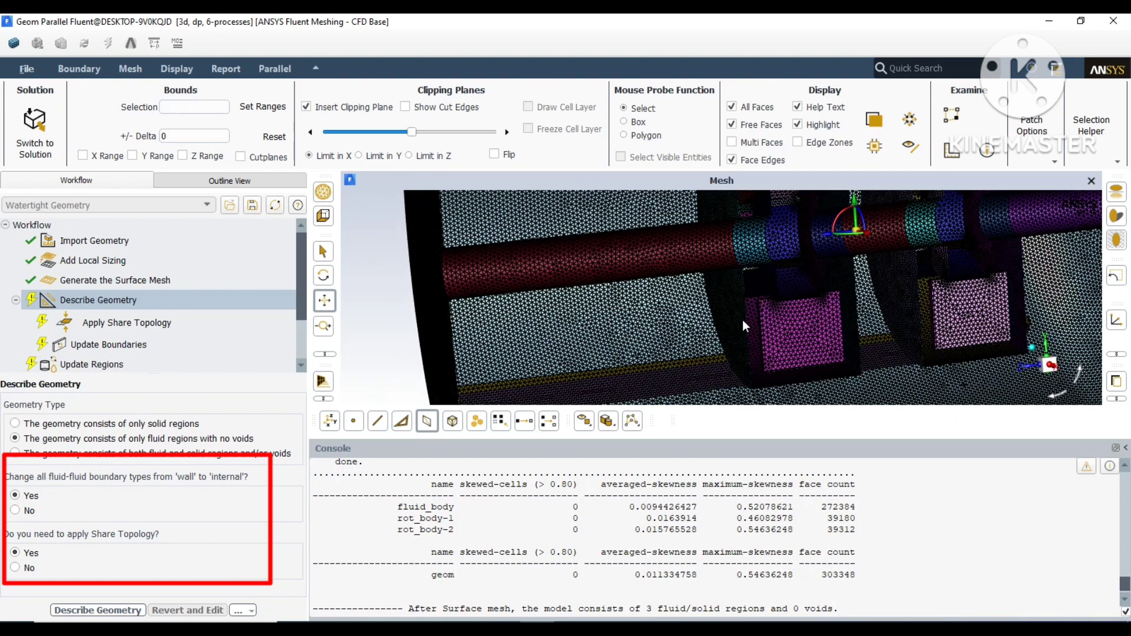
{"action": "left_click", "coordinate": [75, 611]}
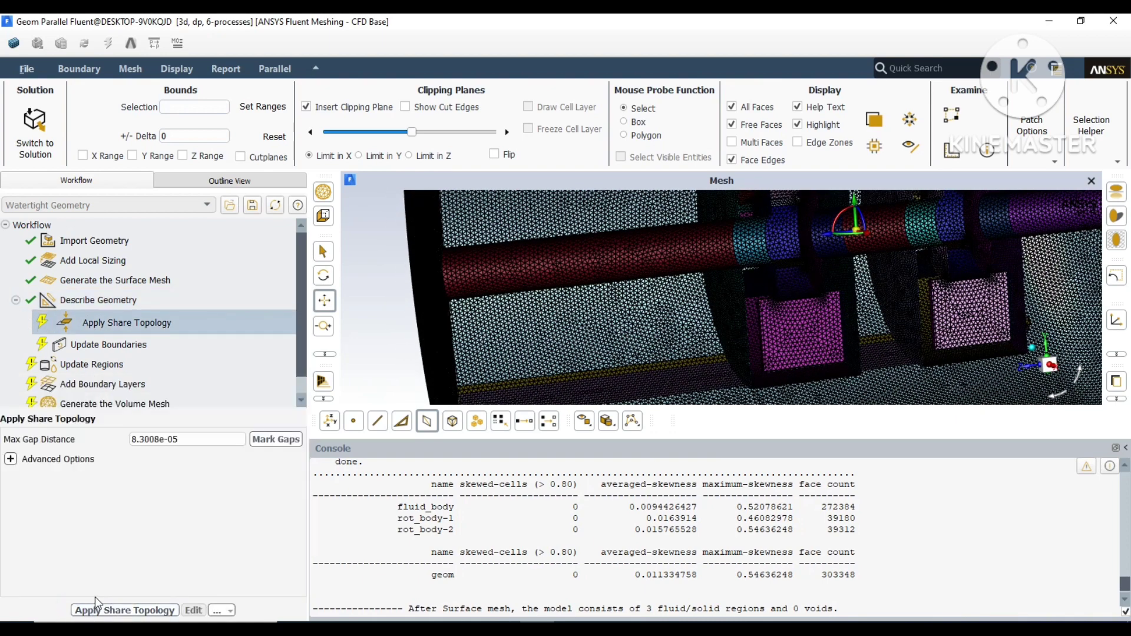
{"action": "left_click", "coordinate": [126, 611]}
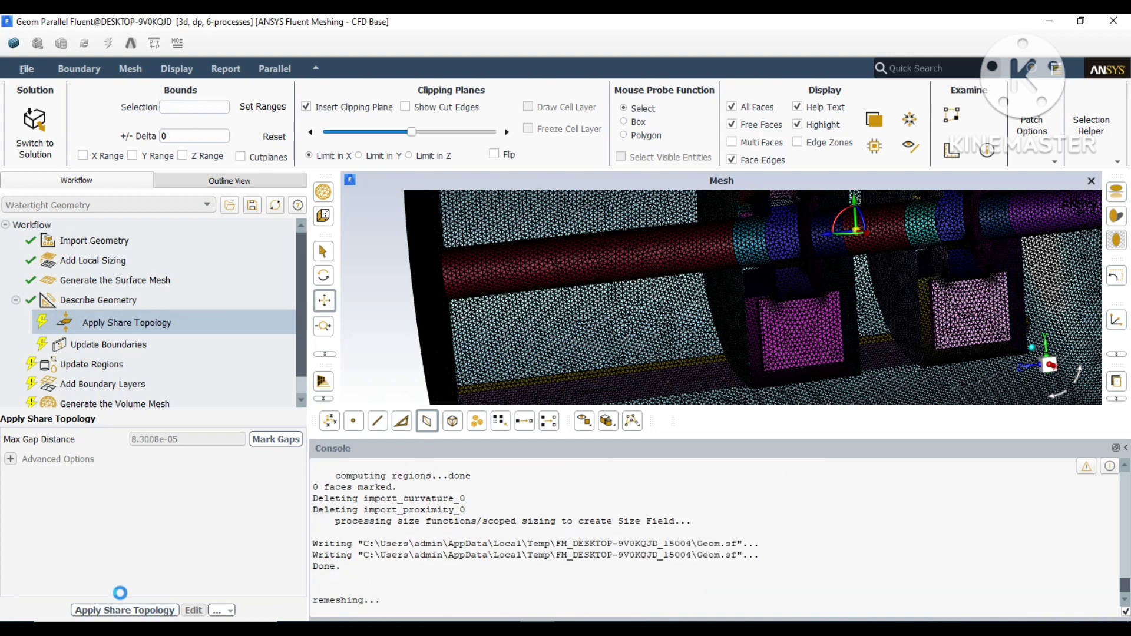
Step: Examine the remeshed surfaces of the tank, shaft and impeller blades inside the clipped model
{"action": "scroll", "coordinate": [603, 379], "scroll_direction": "up", "scroll_amount": 3}
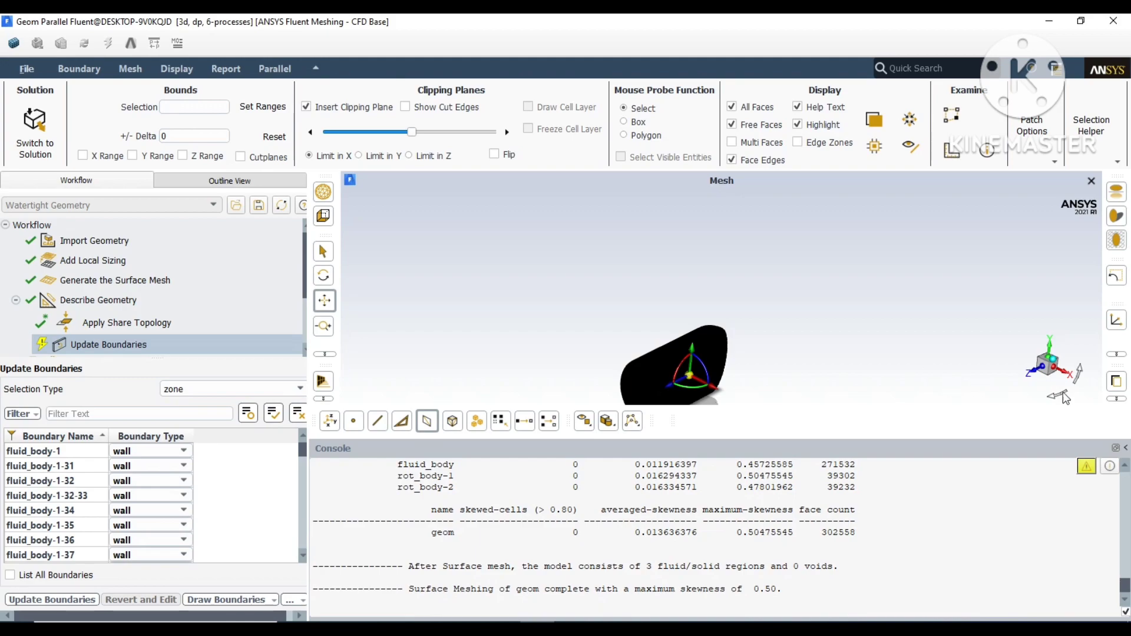
{"action": "scroll", "coordinate": [684, 387], "scroll_direction": "up", "scroll_amount": 5}
{"action": "scroll", "coordinate": [553, 340], "scroll_direction": "up", "scroll_amount": 3}
{"action": "middle_click_drag", "start_coordinate": [562, 339], "coordinate": [521, 277]}
{"action": "scroll", "coordinate": [603, 244], "scroll_direction": "down", "scroll_amount": 5}
{"action": "left_click", "coordinate": [324, 301]}
{"action": "left_click_drag", "start_coordinate": [475, 300], "coordinate": [840, 317]}
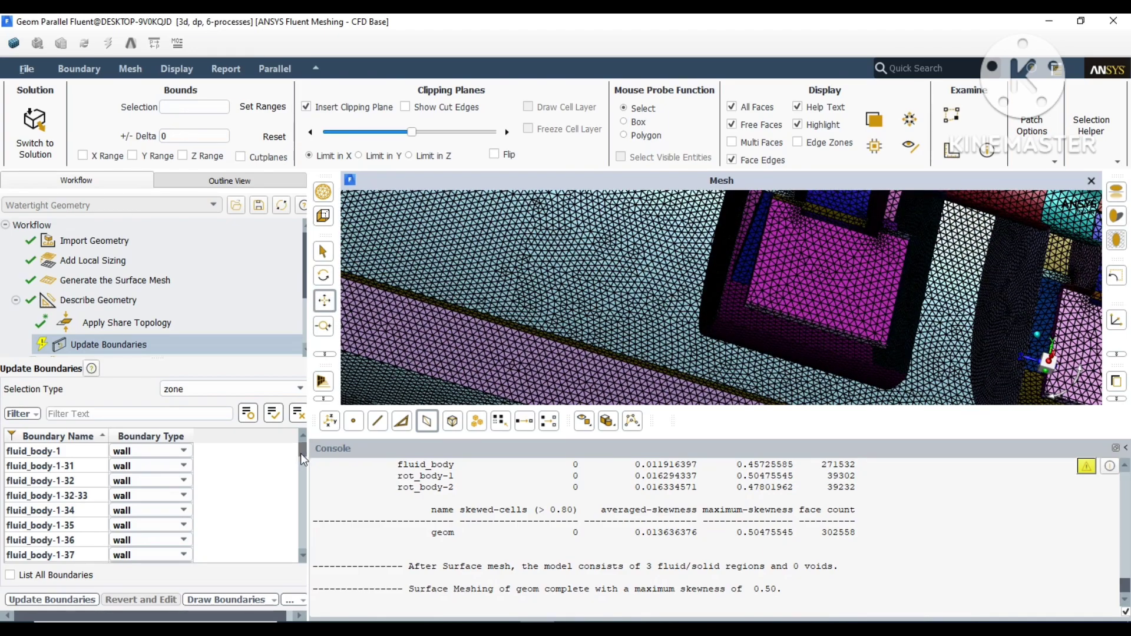
{"action": "scroll", "coordinate": [537, 309], "scroll_direction": "up", "scroll_amount": 2}
{"action": "scroll", "coordinate": [537, 310], "scroll_direction": "down", "scroll_amount": 5}
{"action": "left_click_drag", "start_coordinate": [536, 305], "coordinate": [912, 330]}
Step: Turn off the ground reflections and shadows in the mesh display
{"action": "left_click", "coordinate": [1113, 218]}
{"action": "left_click", "coordinate": [1086, 240]}
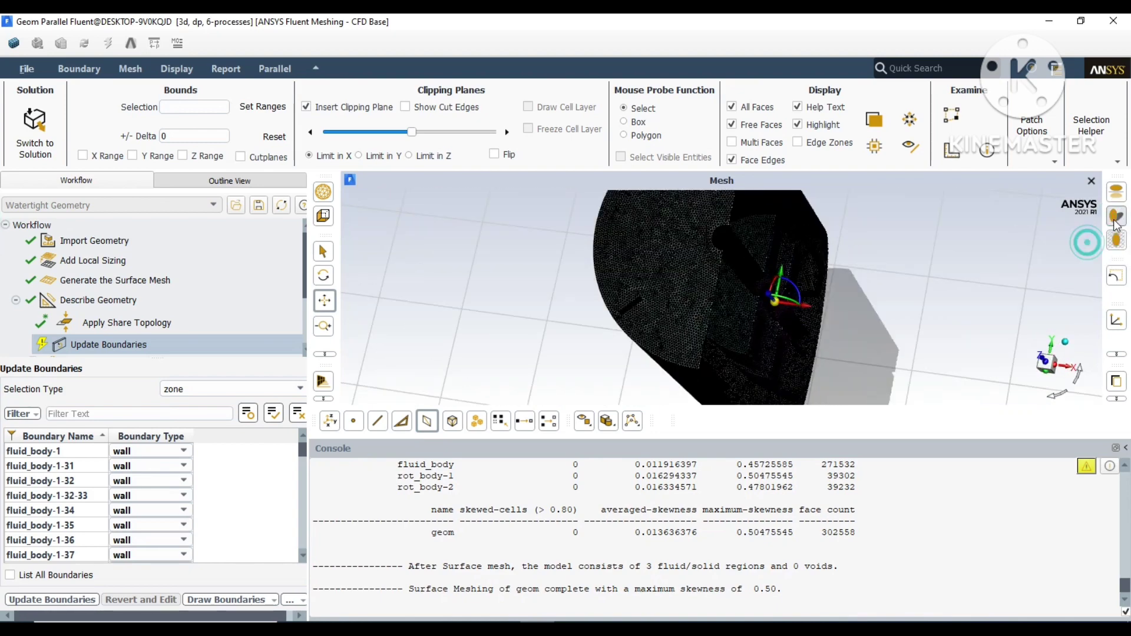
{"action": "left_click", "coordinate": [1113, 196]}
{"action": "left_click", "coordinate": [1113, 193]}
{"action": "left_click", "coordinate": [1114, 243]}
{"action": "scroll", "coordinate": [913, 304], "scroll_direction": "down", "scroll_amount": 1}
{"action": "scroll", "coordinate": [795, 310], "scroll_direction": "up", "scroll_amount": 3}
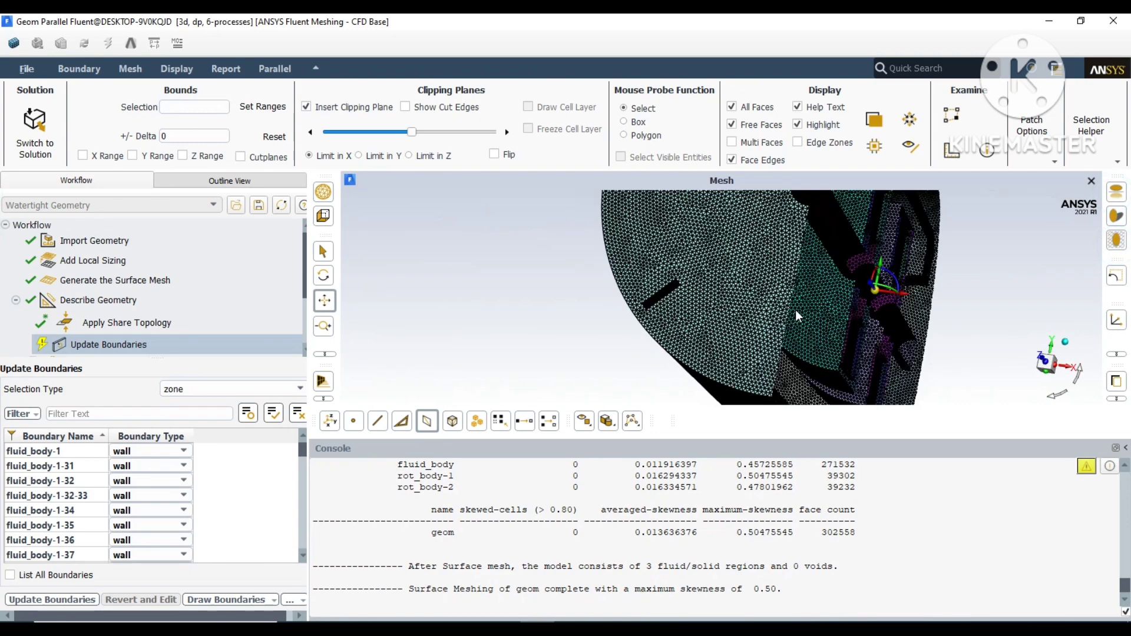
Step: Set the tank's flat end face, fluid_body-1-66, to a pressure-outlet boundary and name it outlet
{"action": "middle_click_drag", "start_coordinate": [795, 310], "coordinate": [550, 342]}
{"action": "left_click", "coordinate": [637, 265]}
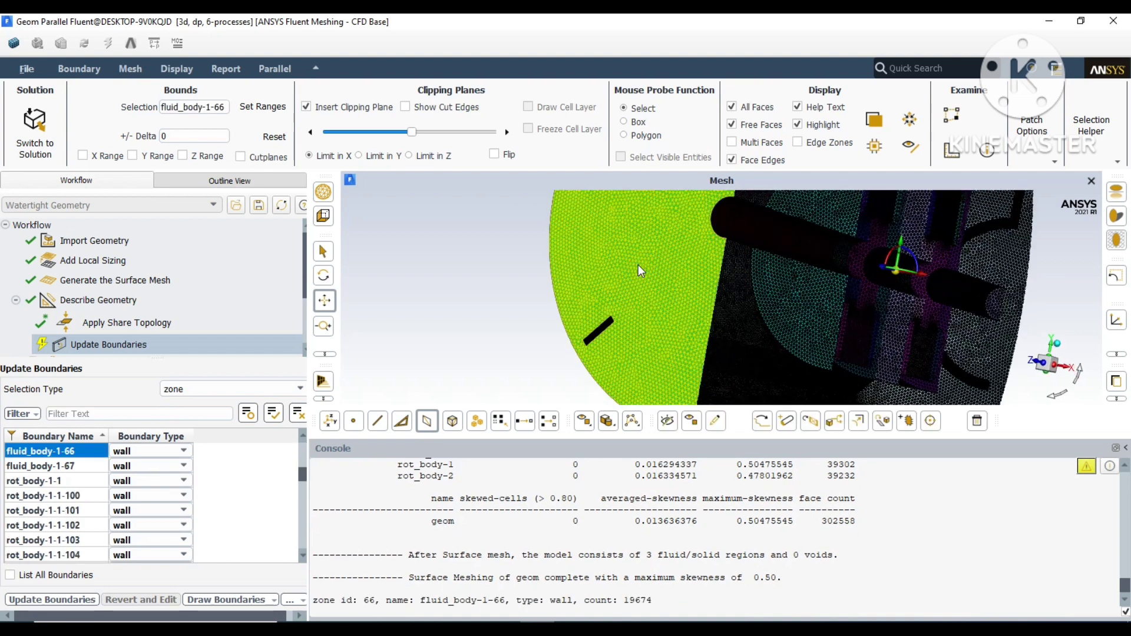
{"action": "left_click", "coordinate": [150, 450]}
{"action": "left_click", "coordinate": [150, 480]}
{"action": "double_click", "coordinate": [92, 457]}
{"action": "left_click_drag", "start_coordinate": [90, 452], "coordinate": [4, 450]}
{"action": "key", "text": "BackSpace"}
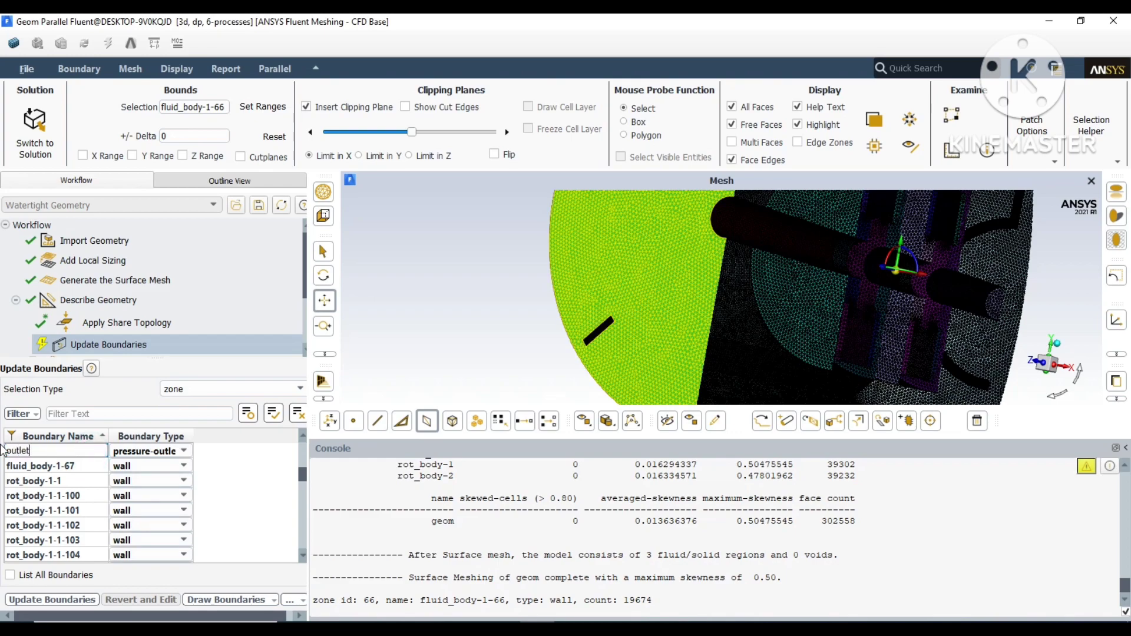
{"action": "type", "text": "outlet"}
{"action": "key", "text": "Return"}
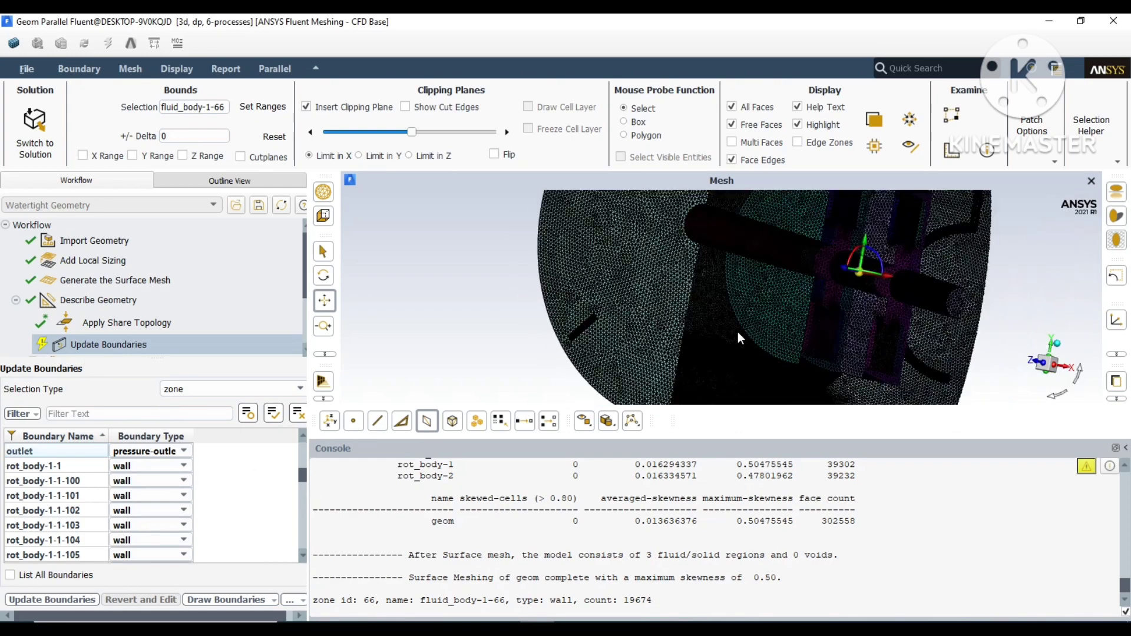
Step: Name the impeller shaft's wall zones outside the rotating bodies, including its end face, rshaft_wall
{"action": "scroll", "coordinate": [737, 331], "scroll_direction": "up", "scroll_amount": 3}
{"action": "middle_click_drag", "start_coordinate": [738, 331], "coordinate": [603, 341]}
{"action": "right_click", "coordinate": [597, 289]}
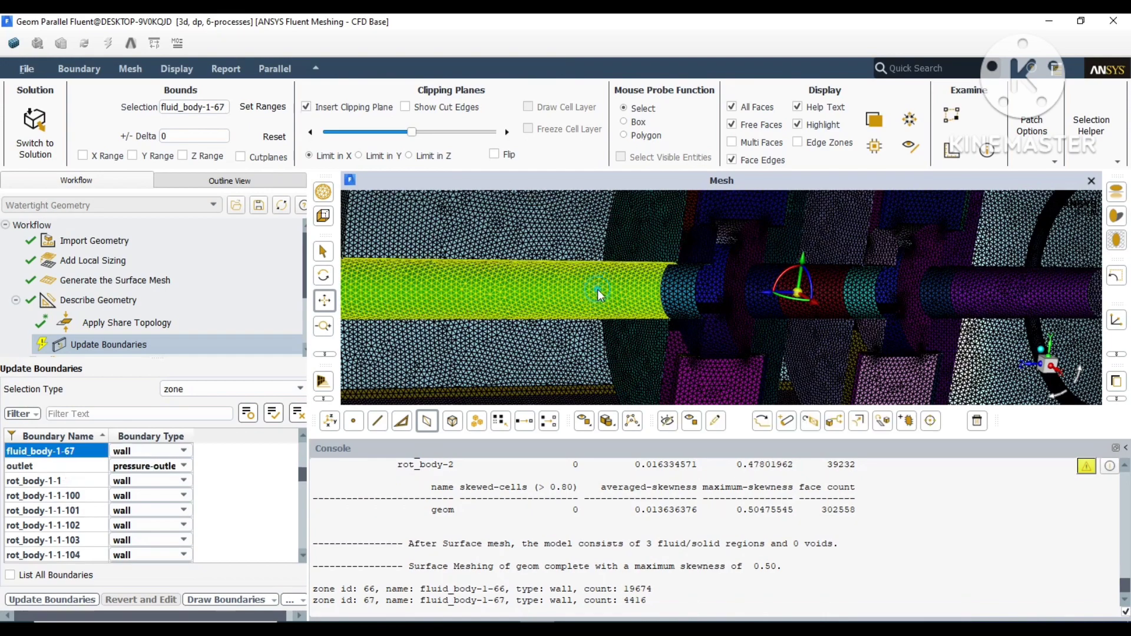
{"action": "right_click", "coordinate": [831, 291]}
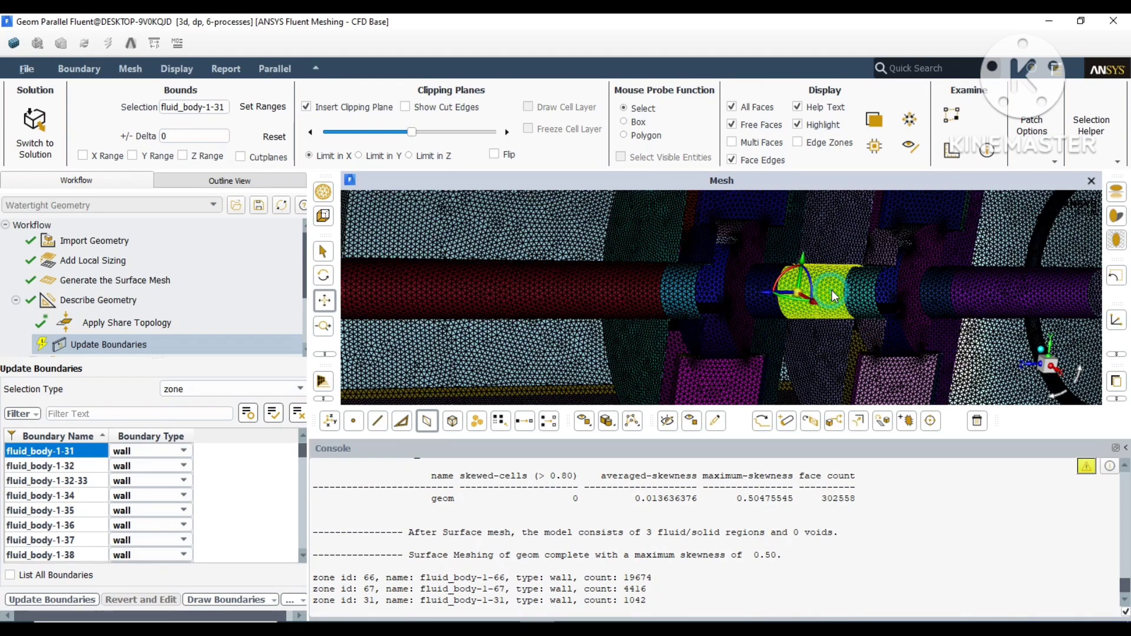
{"action": "right_click", "coordinate": [1050, 293]}
{"action": "scroll", "coordinate": [1050, 292], "scroll_direction": "down", "scroll_amount": 3}
{"action": "scroll", "coordinate": [1081, 295], "scroll_direction": "up", "scroll_amount": 5}
{"action": "right_click", "coordinate": [1080, 296]}
{"action": "scroll", "coordinate": [1070, 300], "scroll_direction": "down", "scroll_amount": 5}
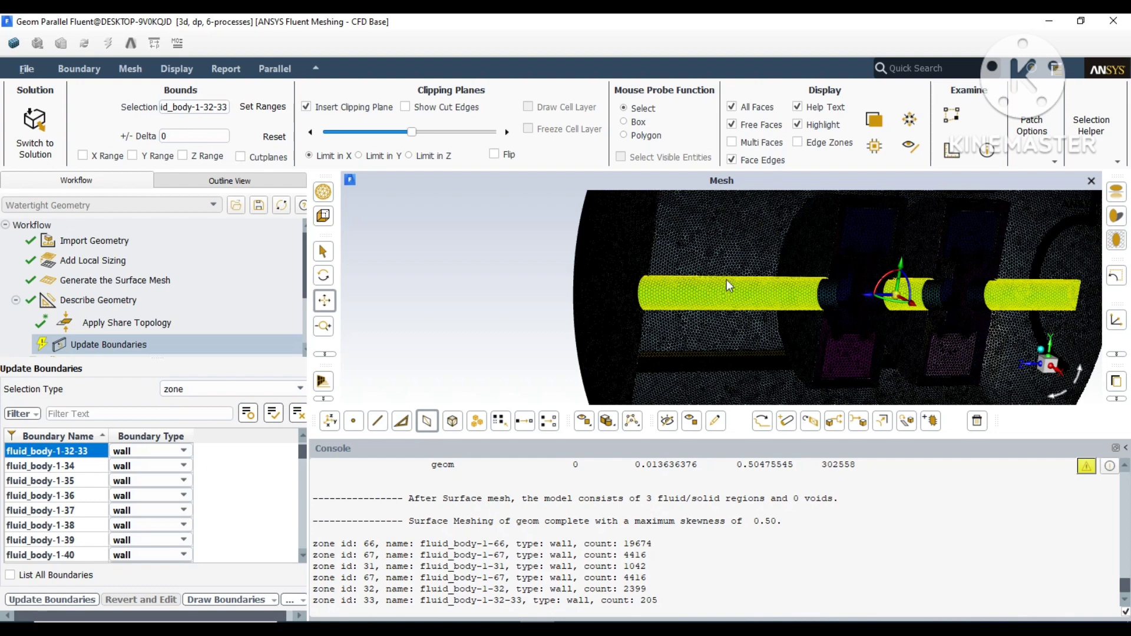
{"action": "scroll", "coordinate": [861, 212], "scroll_direction": "up", "scroll_amount": 4}
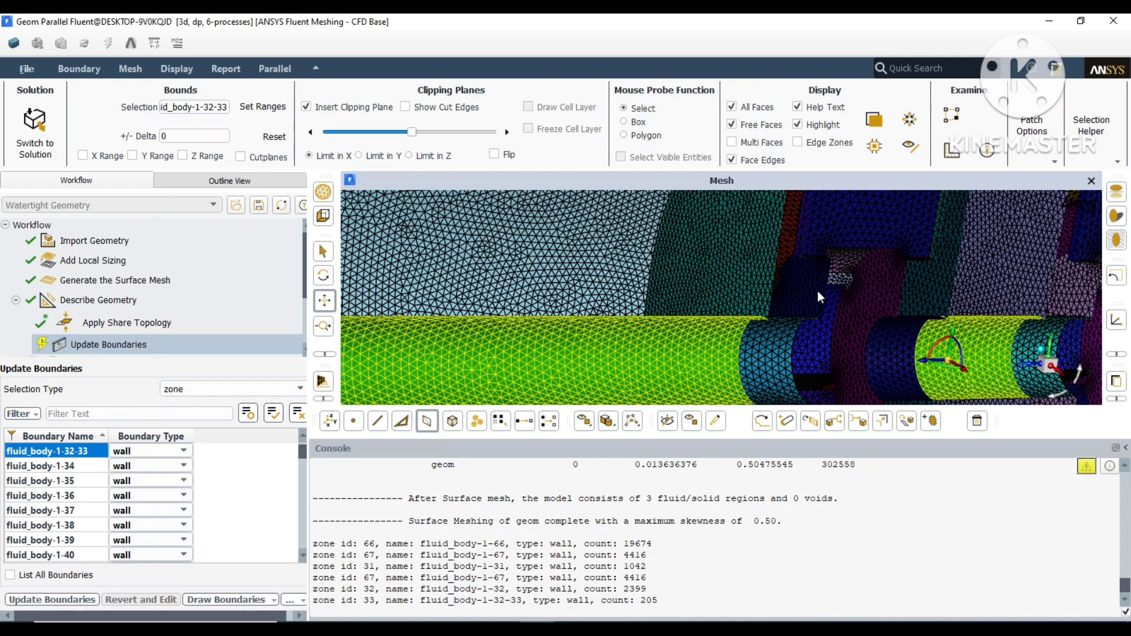
{"action": "right_click", "coordinate": [98, 448]}
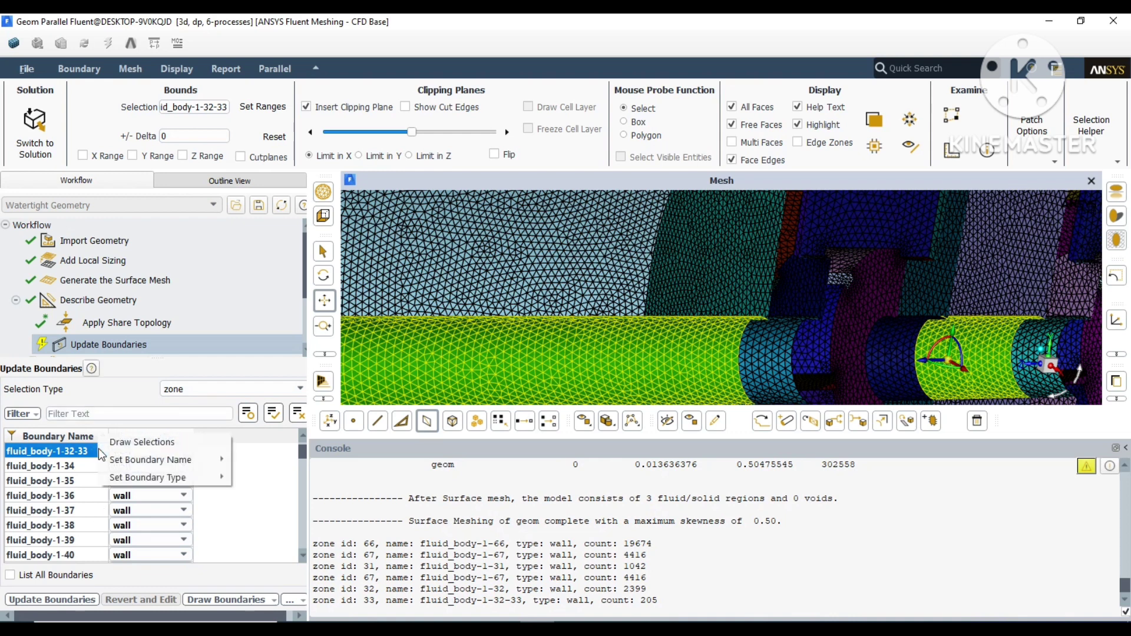
{"action": "mouse_move", "coordinate": [212, 460]}
{"action": "left_click", "coordinate": [256, 463]}
{"action": "type", "text": "rshaft_wall"}
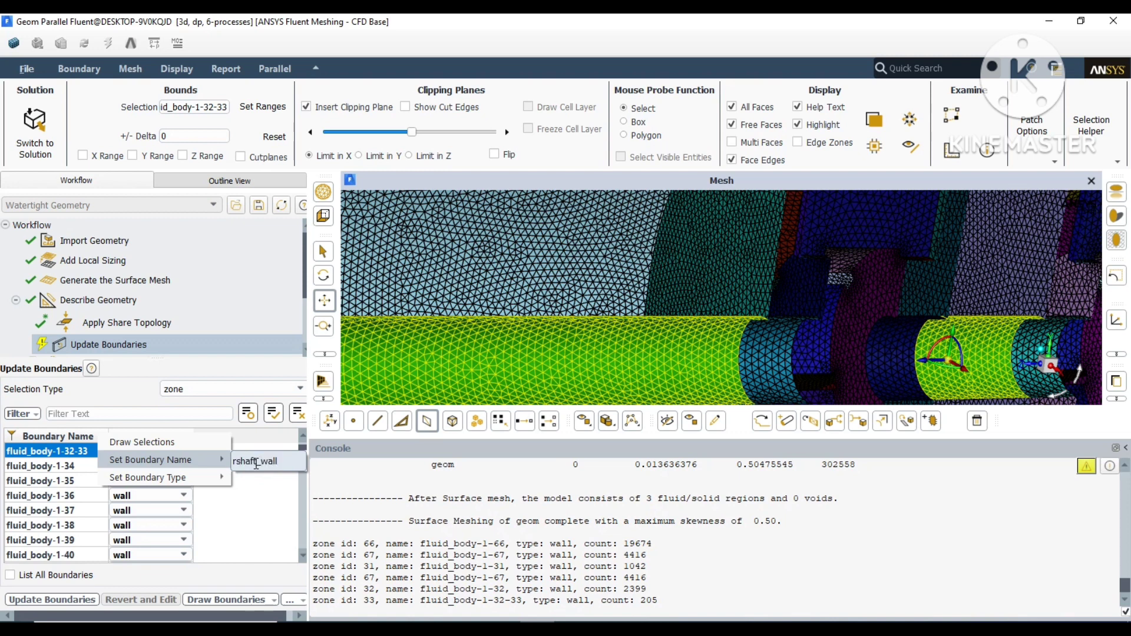
{"action": "key", "text": "Return"}
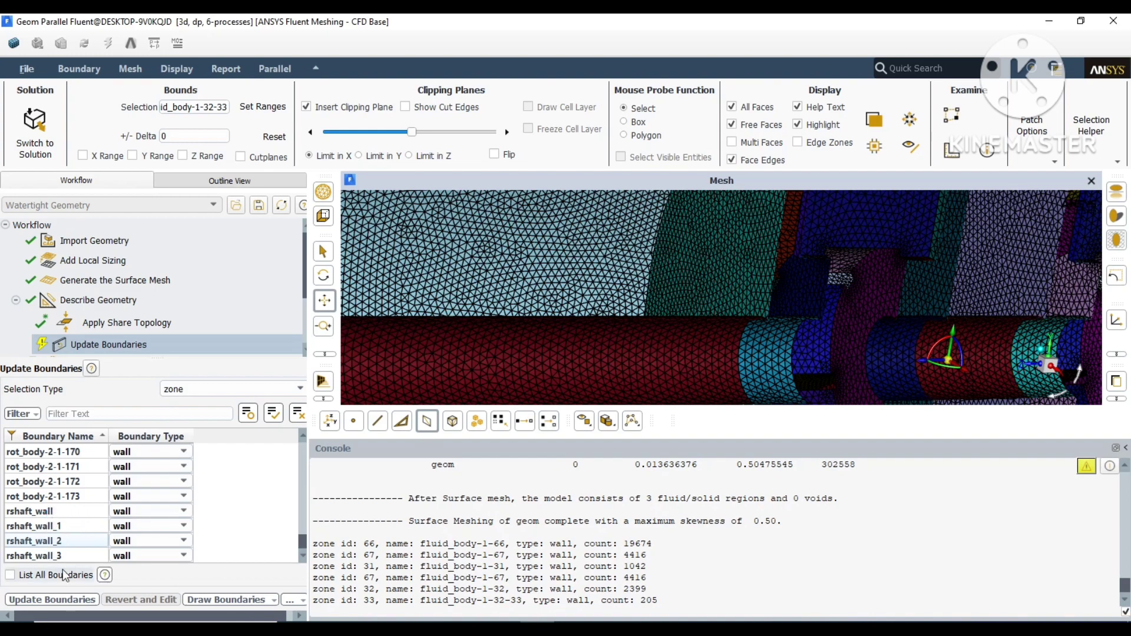
Step: Move the X clipping plane away from the tank's centre to expose more of the sparger ring
{"action": "scroll", "coordinate": [705, 330], "scroll_direction": "down", "scroll_amount": 4}
{"action": "scroll", "coordinate": [848, 343], "scroll_direction": "up", "scroll_amount": 3}
{"action": "scroll", "coordinate": [847, 343], "scroll_direction": "down", "scroll_amount": 3}
{"action": "scroll", "coordinate": [846, 342], "scroll_direction": "up", "scroll_amount": 5}
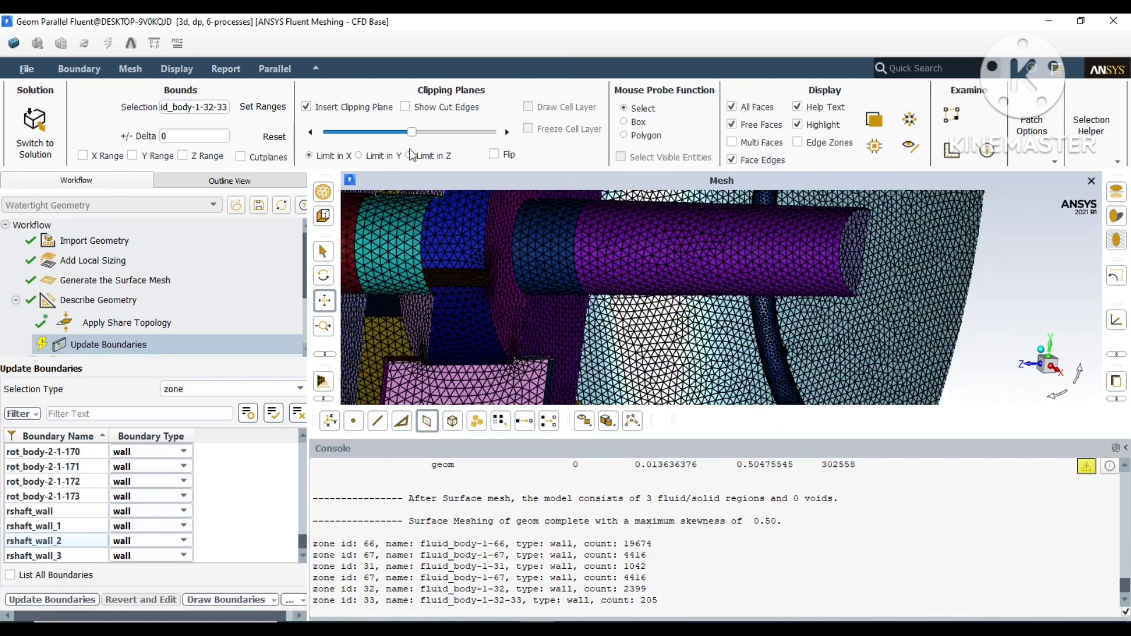
{"action": "left_click_drag", "start_coordinate": [411, 131], "coordinate": [434, 131]}
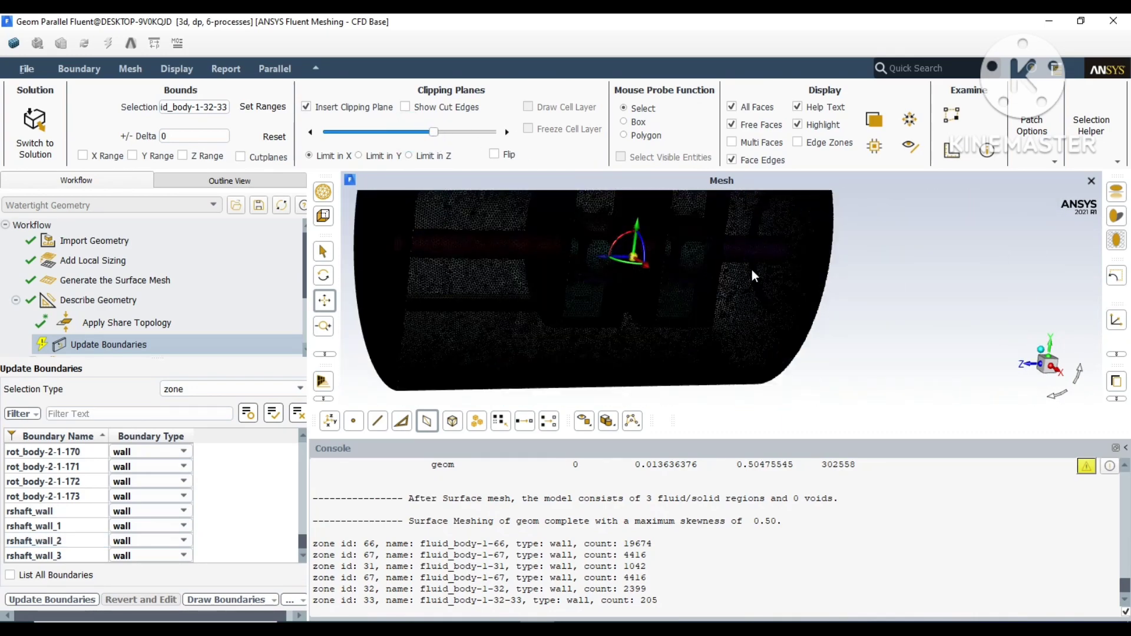
{"action": "scroll", "coordinate": [767, 328], "scroll_direction": "up", "scroll_amount": 4}
{"action": "scroll", "coordinate": [768, 327], "scroll_direction": "down", "scroll_amount": 7}
{"action": "middle_click_drag", "start_coordinate": [362, 377], "coordinate": [659, 332]}
{"action": "left_click_drag", "start_coordinate": [659, 332], "coordinate": [665, 391]}
{"action": "left_click_drag", "start_coordinate": [433, 134], "coordinate": [458, 146]}
Step: Name the sparger pipe surface and its end faces, zones fluid_body-1-65, fluid_body-1-34 and fluid_body-1-44, sparger-wall
{"action": "right_click", "coordinate": [797, 342]}
{"action": "middle_click_drag", "start_coordinate": [798, 341], "coordinate": [698, 312]}
{"action": "scroll", "coordinate": [701, 314], "scroll_direction": "up", "scroll_amount": 8}
{"action": "scroll", "coordinate": [582, 350], "scroll_direction": "up", "scroll_amount": 5}
{"action": "right_click", "coordinate": [511, 339]}
{"action": "scroll", "coordinate": [603, 343], "scroll_direction": "down", "scroll_amount": 4}
{"action": "scroll", "coordinate": [691, 305], "scroll_direction": "up", "scroll_amount": 4}
{"action": "middle_click_drag", "start_coordinate": [691, 306], "coordinate": [735, 228]}
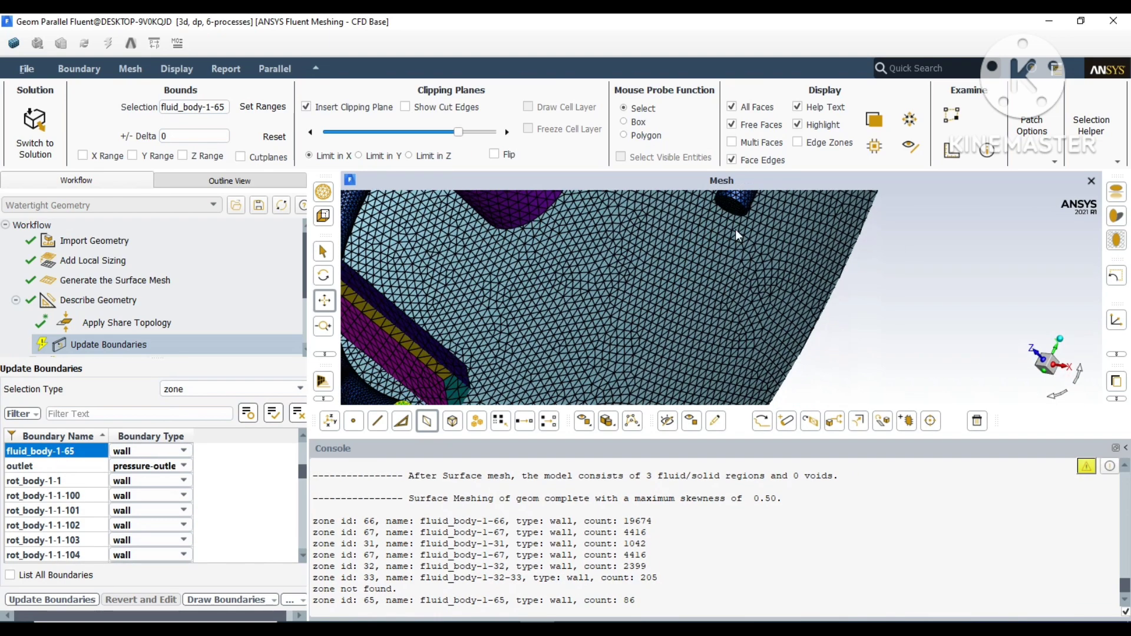
{"action": "right_click", "coordinate": [741, 217]}
{"action": "scroll", "coordinate": [742, 219], "scroll_direction": "down", "scroll_amount": 5}
{"action": "right_click", "coordinate": [751, 245]}
{"action": "scroll", "coordinate": [853, 318], "scroll_direction": "down", "scroll_amount": 5}
{"action": "middle_click_drag", "start_coordinate": [789, 327], "coordinate": [781, 369]}
{"action": "left_click_drag", "start_coordinate": [782, 375], "coordinate": [796, 361]}
{"action": "right_click", "coordinate": [91, 451]}
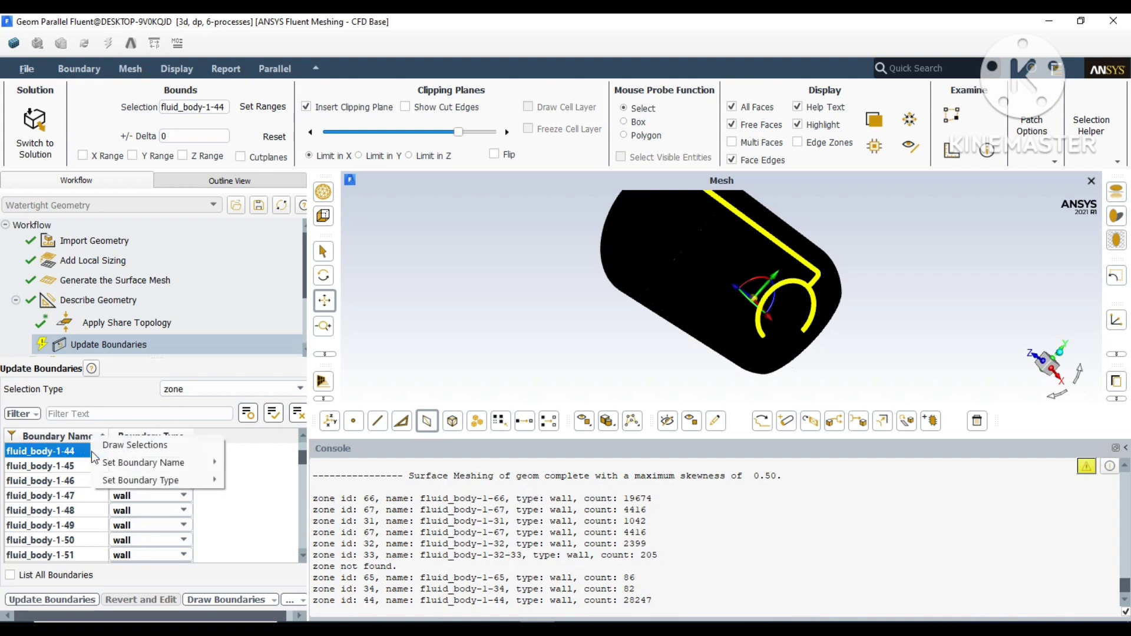
{"action": "mouse_move", "coordinate": [176, 463]}
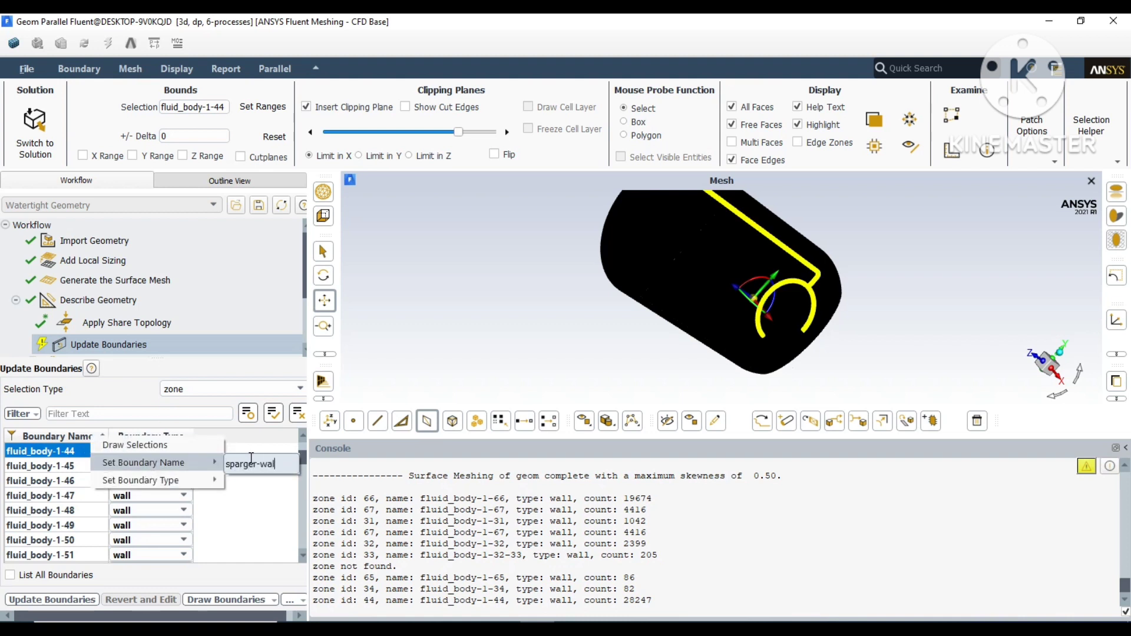
{"action": "key", "text": "Return"}
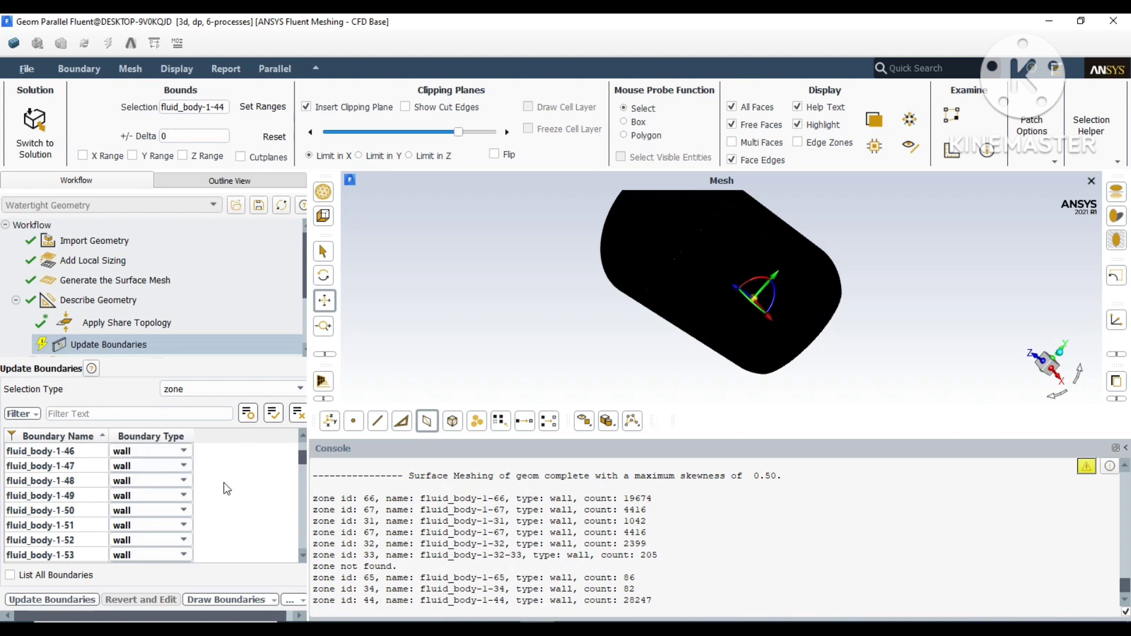
{"action": "left_click_drag", "start_coordinate": [301, 464], "coordinate": [315, 571]}
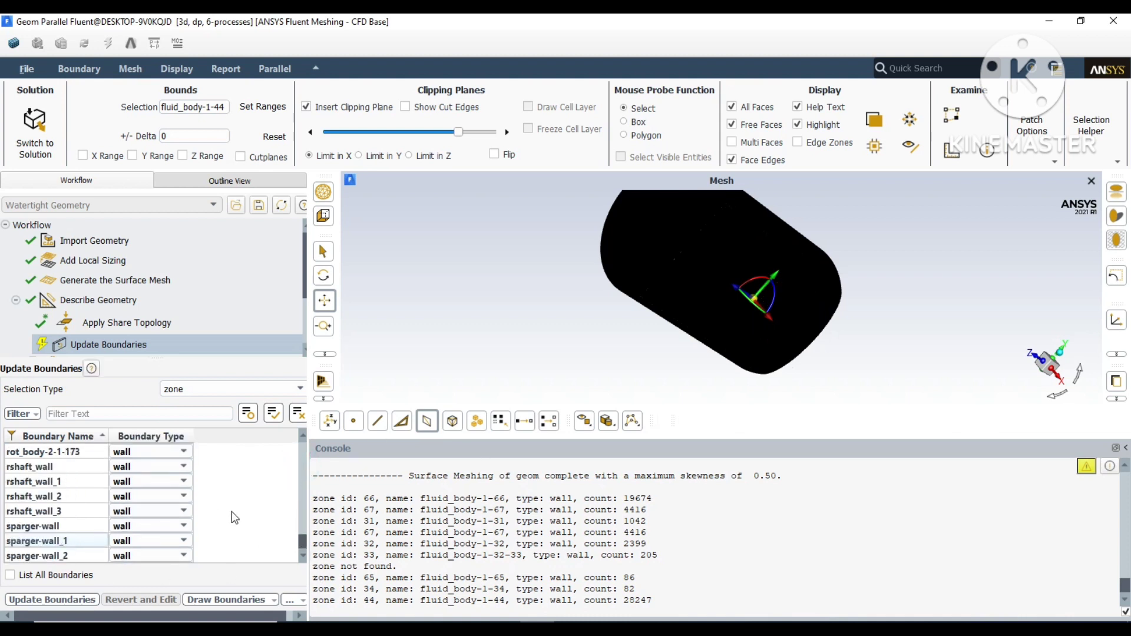
Step: Select the first three sparger hole faces on the ring, zones fluid_body-1-35, fluid_body-1-41 and fluid_body-1-37
{"action": "middle_click_drag", "start_coordinate": [741, 338], "coordinate": [644, 302]}
{"action": "scroll", "coordinate": [644, 301], "scroll_direction": "up", "scroll_amount": 5}
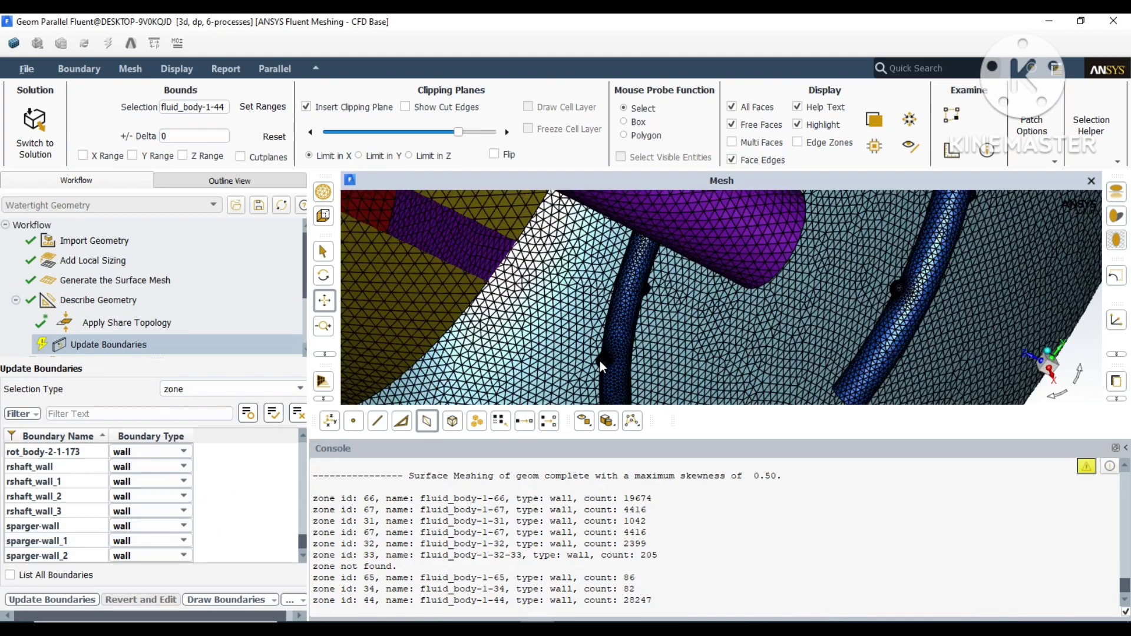
{"action": "right_click", "coordinate": [601, 359]}
{"action": "middle_click_drag", "start_coordinate": [669, 362], "coordinate": [610, 345]}
{"action": "right_click", "coordinate": [622, 263]}
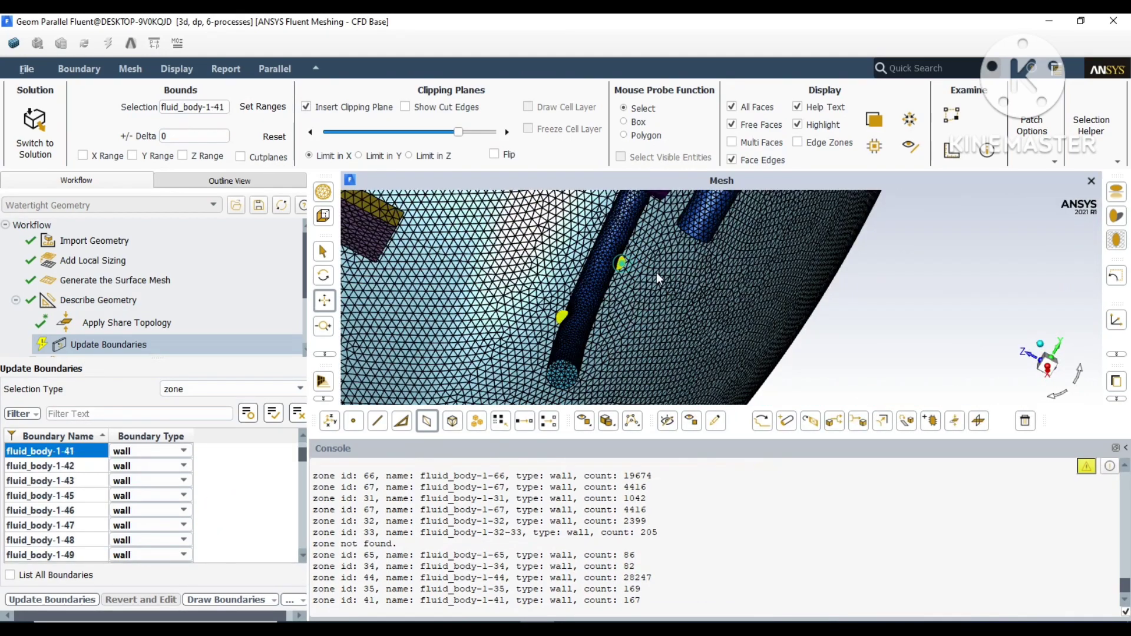
{"action": "scroll", "coordinate": [660, 279], "scroll_direction": "down", "scroll_amount": 5}
{"action": "middle_click_drag", "start_coordinate": [660, 279], "coordinate": [777, 299]}
{"action": "scroll", "coordinate": [776, 299], "scroll_direction": "up", "scroll_amount": 5}
{"action": "right_click", "coordinate": [822, 329]}
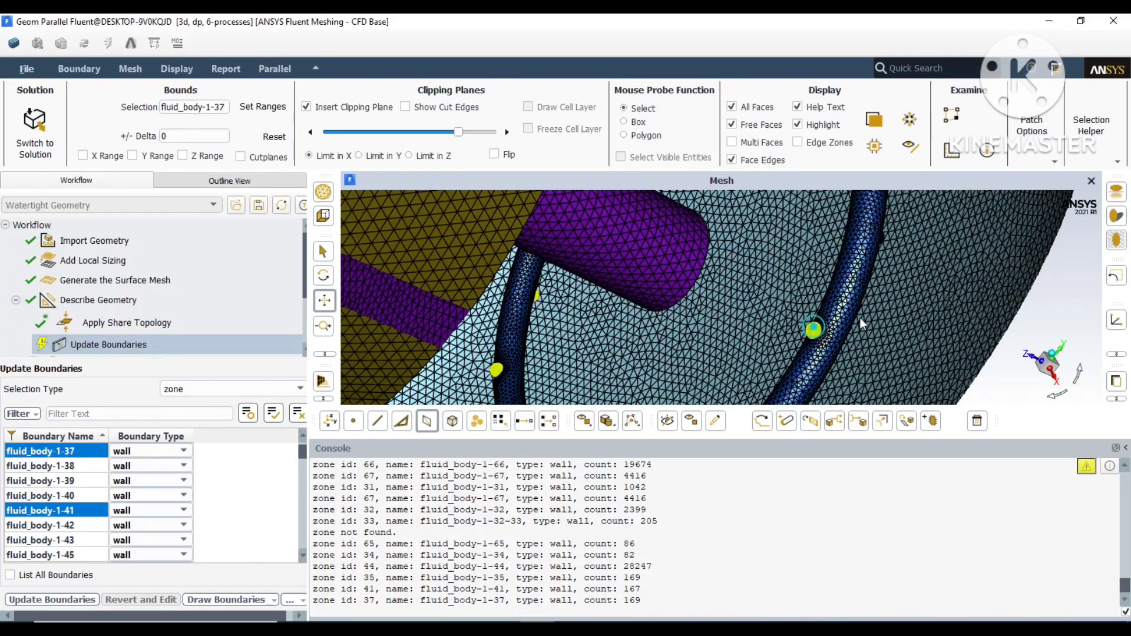
Step: Add the sparger hole faces fluid_body-1-42, fluid_body-1-38, fluid_body-1-39 and fluid_body-1-43 to the selection
{"action": "left_click_drag", "start_coordinate": [878, 292], "coordinate": [897, 210]}
{"action": "right_click", "coordinate": [839, 263]}
{"action": "middle_click_drag", "start_coordinate": [898, 211], "coordinate": [861, 206]}
{"action": "scroll", "coordinate": [861, 206], "scroll_direction": "up", "scroll_amount": 5}
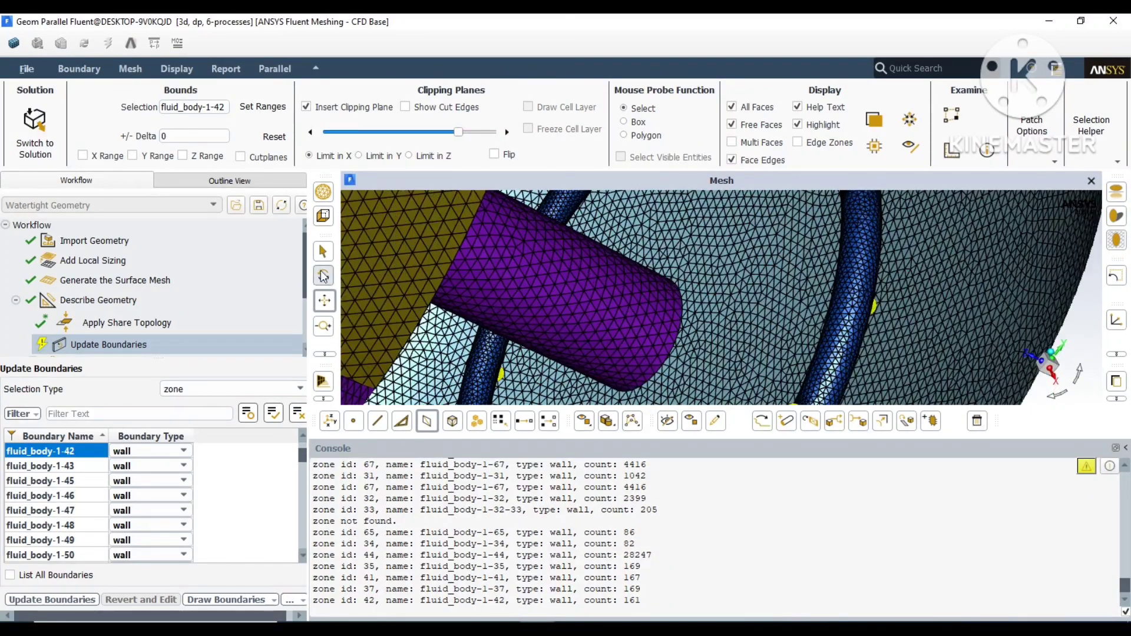
{"action": "left_click", "coordinate": [324, 300]}
{"action": "left_click_drag", "start_coordinate": [857, 202], "coordinate": [702, 305]}
{"action": "right_click", "coordinate": [817, 289]}
{"action": "right_click", "coordinate": [701, 306]}
{"action": "scroll", "coordinate": [696, 390], "scroll_direction": "up", "scroll_amount": 5}
{"action": "right_click", "coordinate": [661, 373]}
{"action": "scroll", "coordinate": [737, 352], "scroll_direction": "down", "scroll_amount": 10}
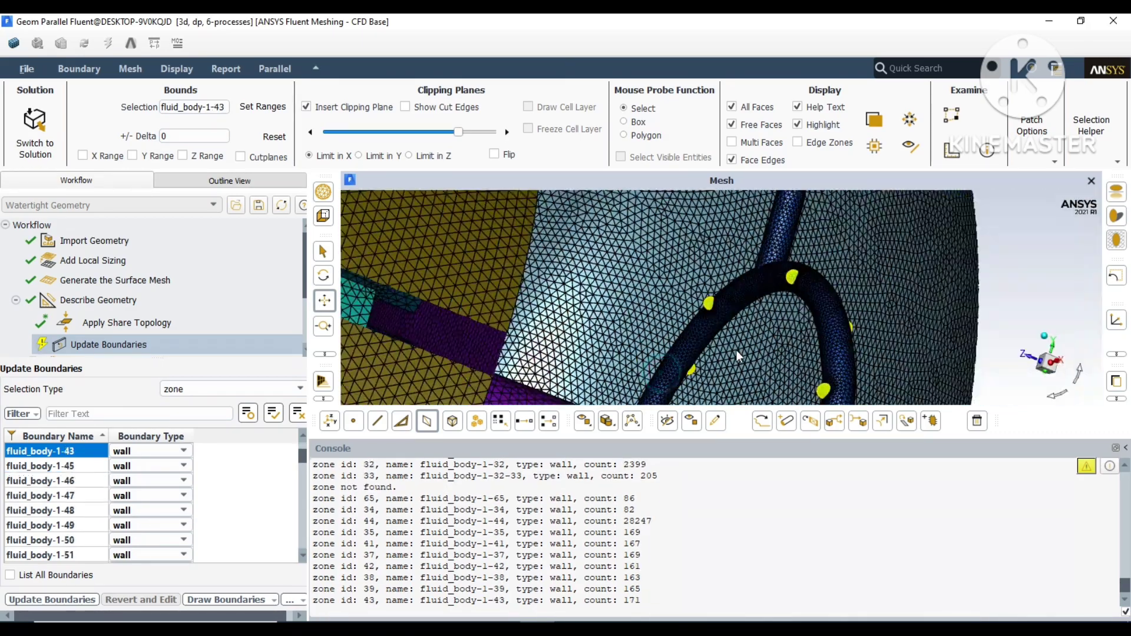
Step: Add the remaining sparger hole faces, fluid_body-1-40 and fluid_body-1-36, to the selection
{"action": "middle_click_drag", "start_coordinate": [737, 352], "coordinate": [738, 323]}
{"action": "scroll", "coordinate": [737, 320], "scroll_direction": "up", "scroll_amount": 5}
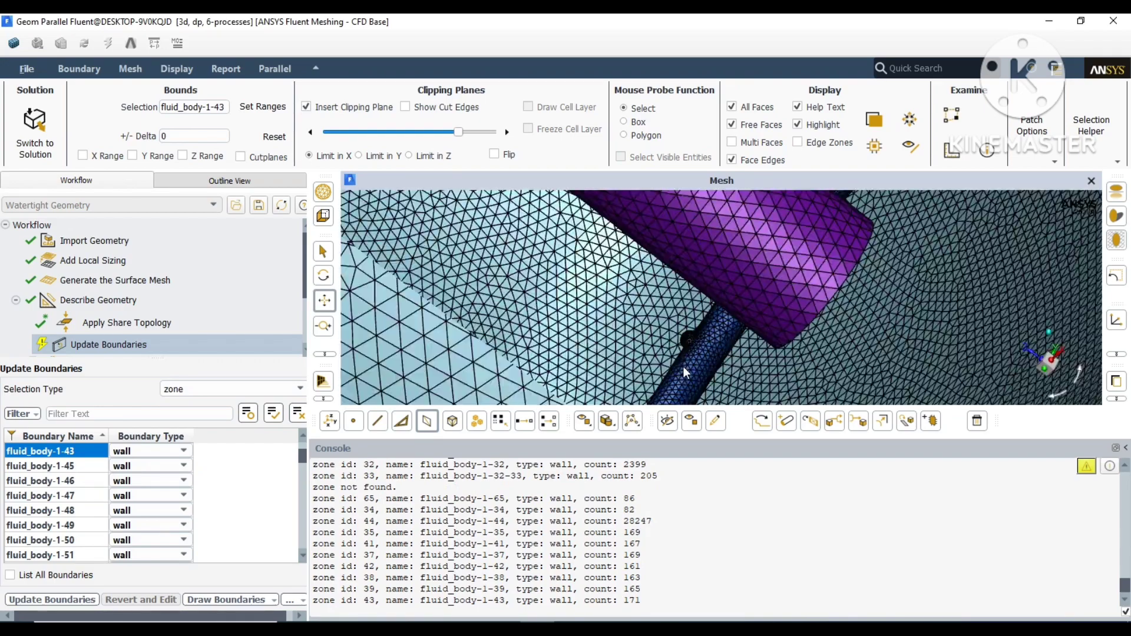
{"action": "right_click", "coordinate": [691, 340]}
{"action": "scroll", "coordinate": [737, 354], "scroll_direction": "down", "scroll_amount": 5}
{"action": "middle_click_drag", "start_coordinate": [737, 354], "coordinate": [567, 379]}
{"action": "left_click", "coordinate": [325, 301]}
{"action": "left_click_drag", "start_coordinate": [528, 390], "coordinate": [531, 274]}
{"action": "middle_click_drag", "start_coordinate": [531, 274], "coordinate": [571, 299]}
{"action": "scroll", "coordinate": [599, 308], "scroll_direction": "up", "scroll_amount": 4}
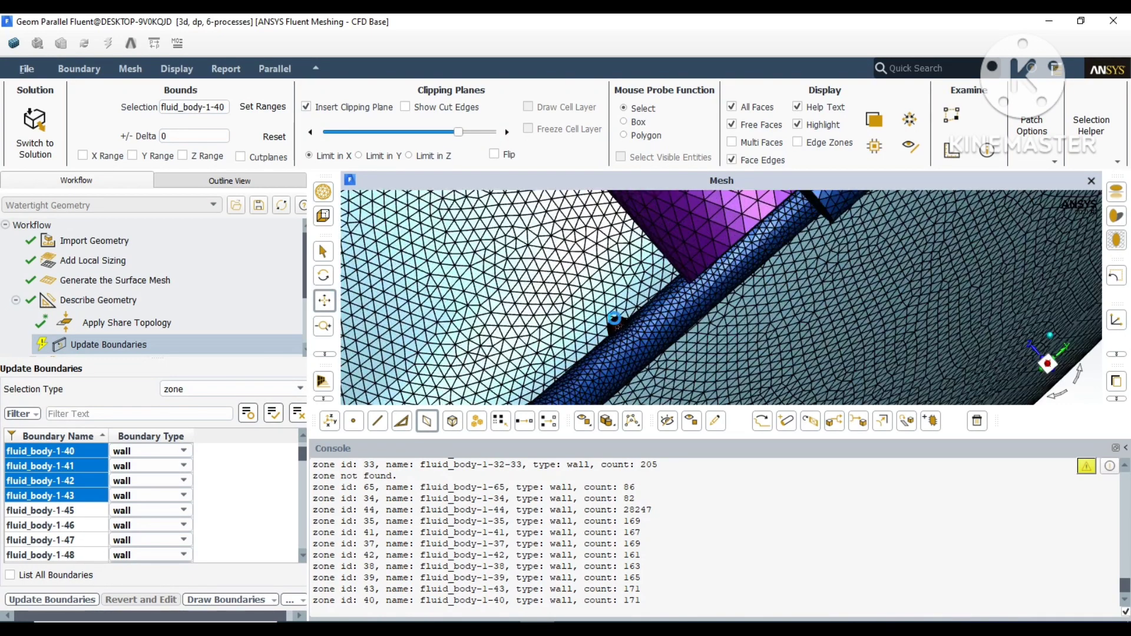
{"action": "right_click", "coordinate": [615, 324]}
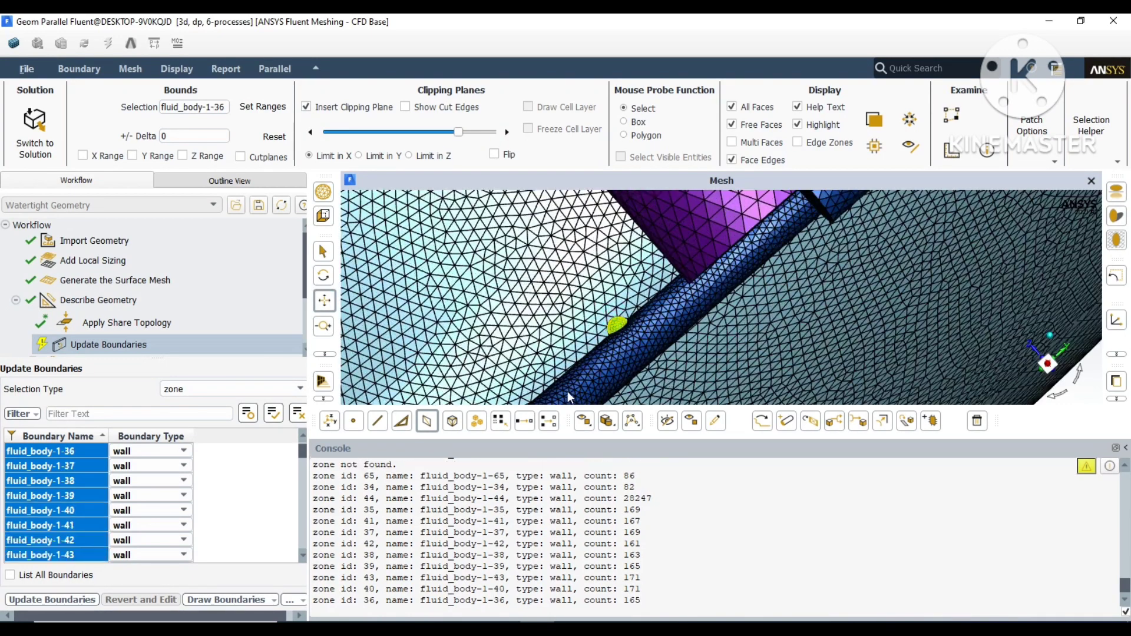
Step: Name all selected sparger hole zones, fluid_body-1-35 through fluid_body-1-43, inlet
{"action": "right_click", "coordinate": [45, 510]}
{"action": "mouse_move", "coordinate": [148, 521]}
{"action": "left_click", "coordinate": [203, 519]}
{"action": "type", "text": "in"}
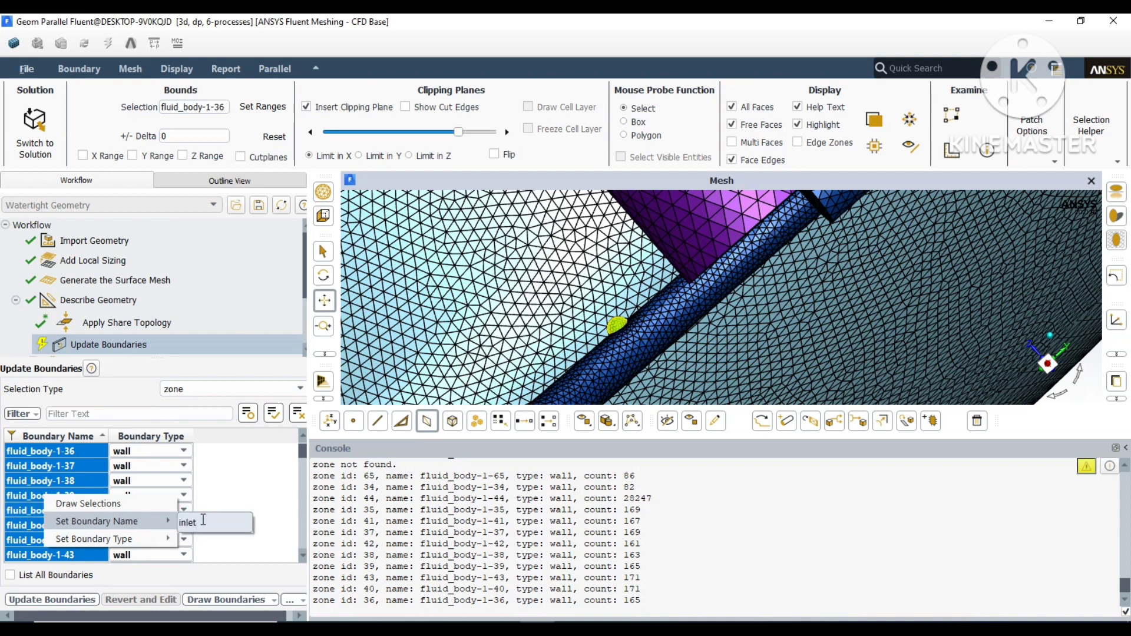
{"action": "type", "text": "let"}
{"action": "key", "text": "Return"}
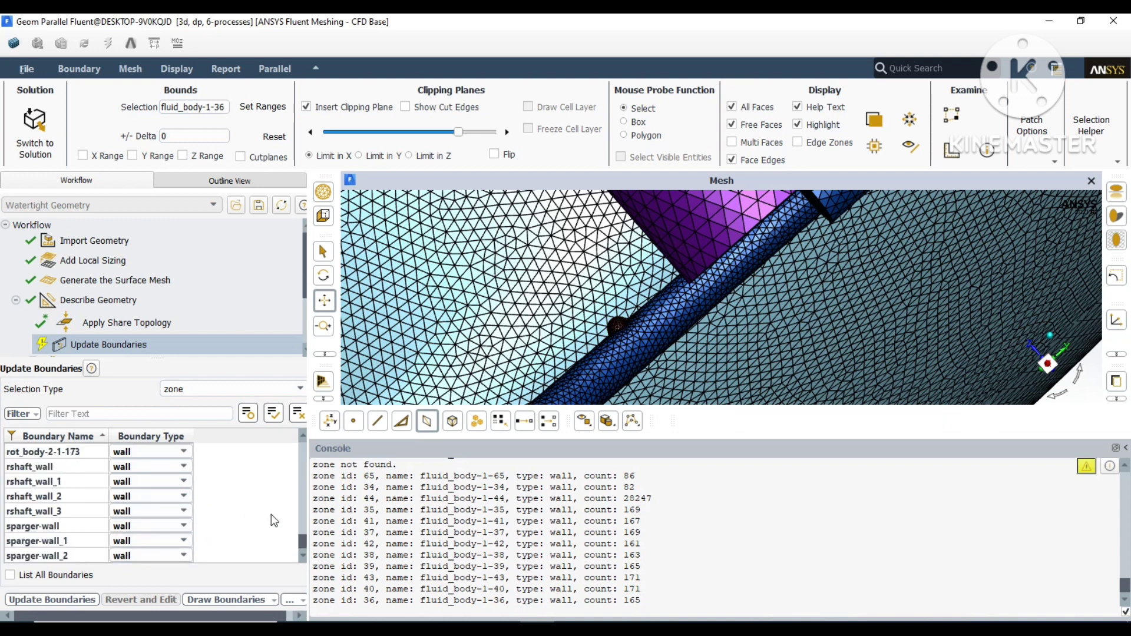
Step: Set the boundary type of all inlet zones, inlet through inlet_8, to velocity-inlet and clear the selection
{"action": "scroll", "coordinate": [95, 518], "scroll_direction": "up", "scroll_amount": 10}
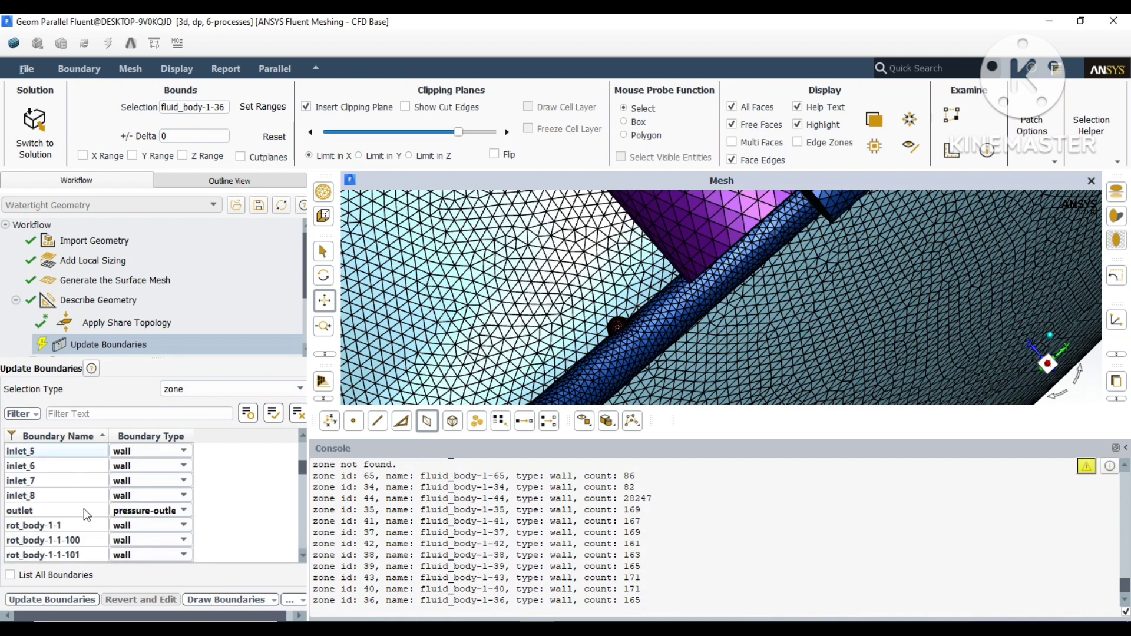
{"action": "scroll", "coordinate": [87, 515], "scroll_direction": "up", "scroll_amount": 1}
{"action": "scroll", "coordinate": [43, 497], "scroll_direction": "down", "scroll_amount": 1}
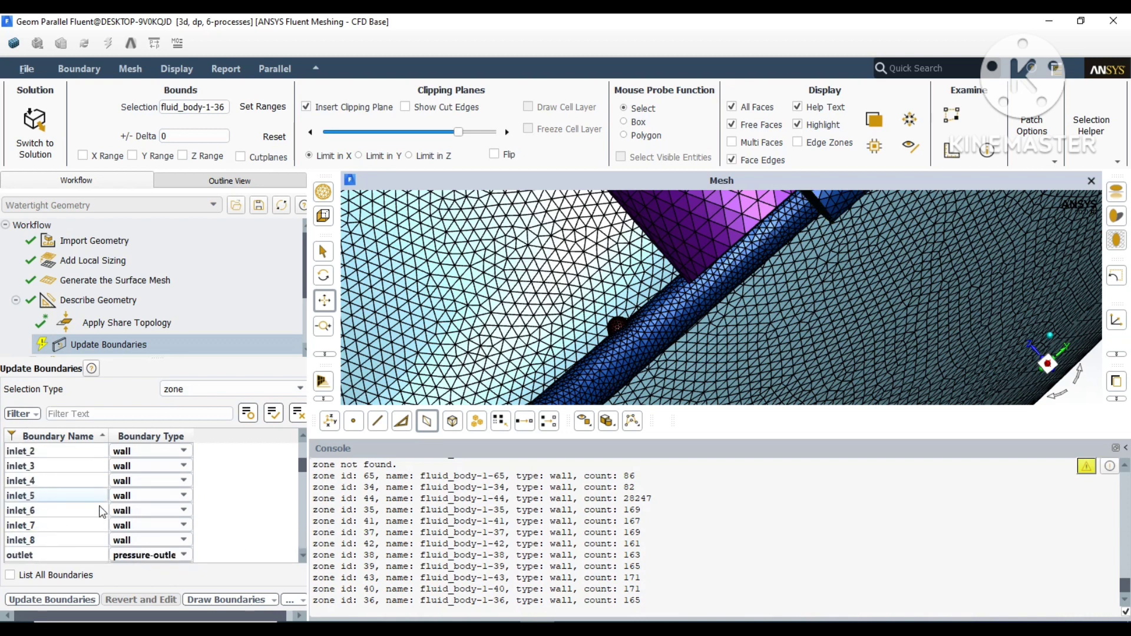
{"action": "scroll", "coordinate": [36, 466], "scroll_direction": "up", "scroll_amount": 1}
{"action": "left_click", "coordinate": [35, 464]}
{"action": "scroll", "coordinate": [69, 533], "scroll_direction": "down", "scroll_amount": 1}
{"action": "left_click", "coordinate": [59, 539], "text": "shift"}
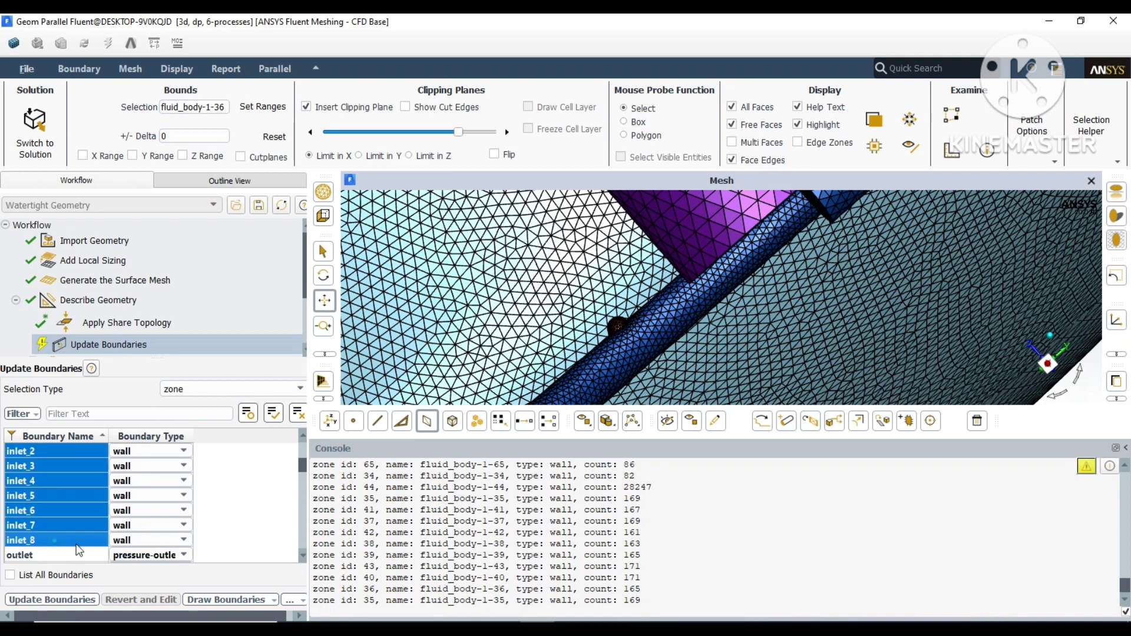
{"action": "right_click", "coordinate": [84, 511]}
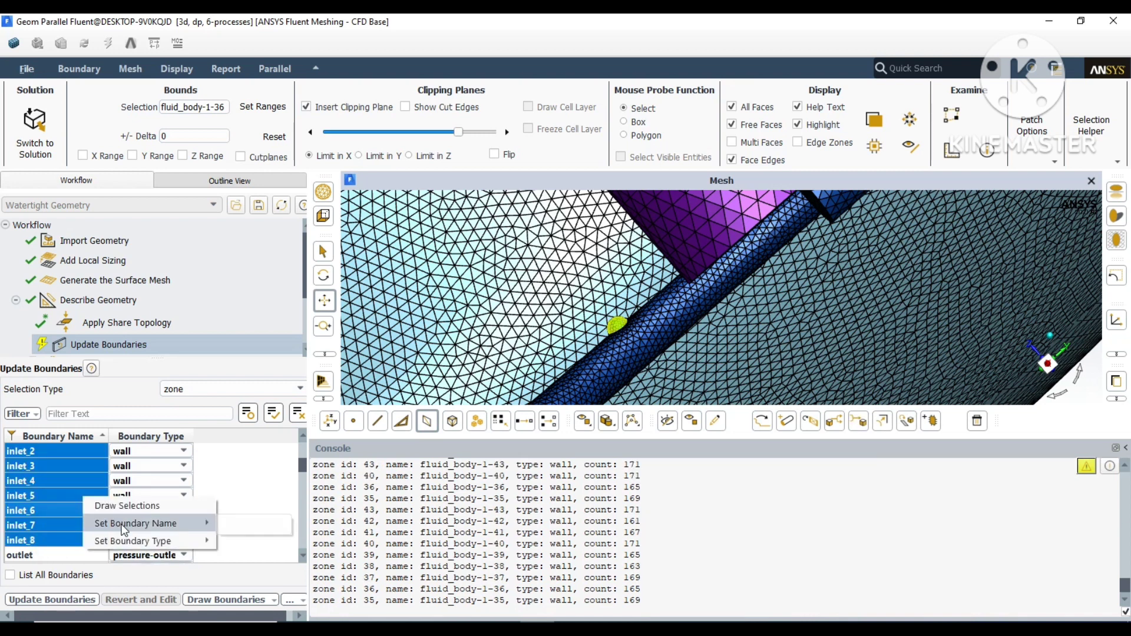
{"action": "mouse_move", "coordinate": [126, 542]}
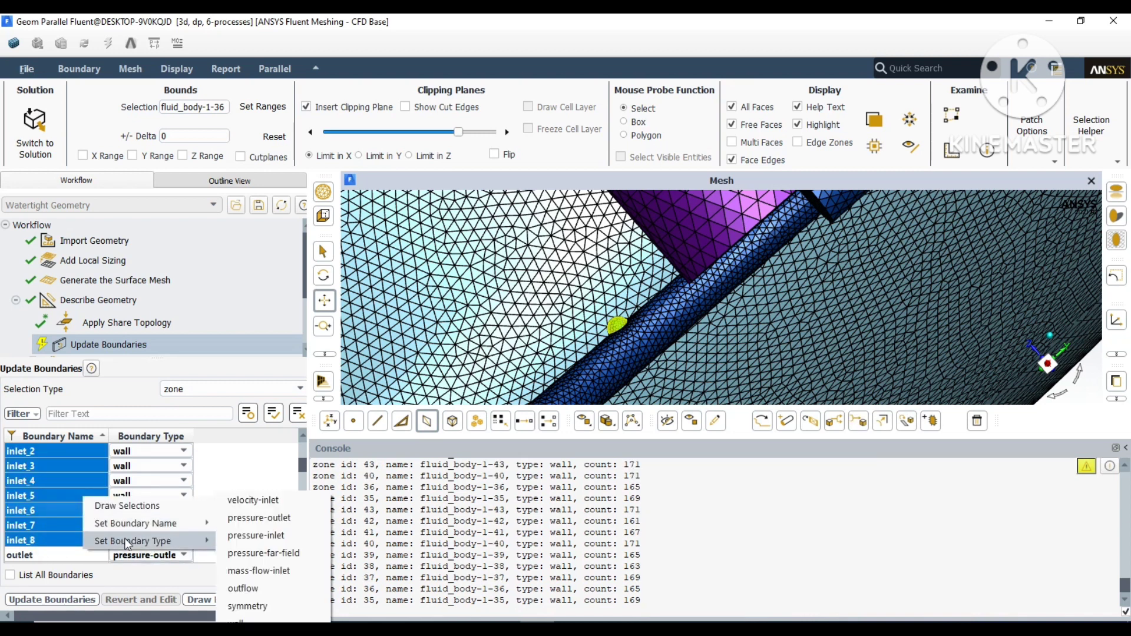
{"action": "left_click", "coordinate": [302, 500]}
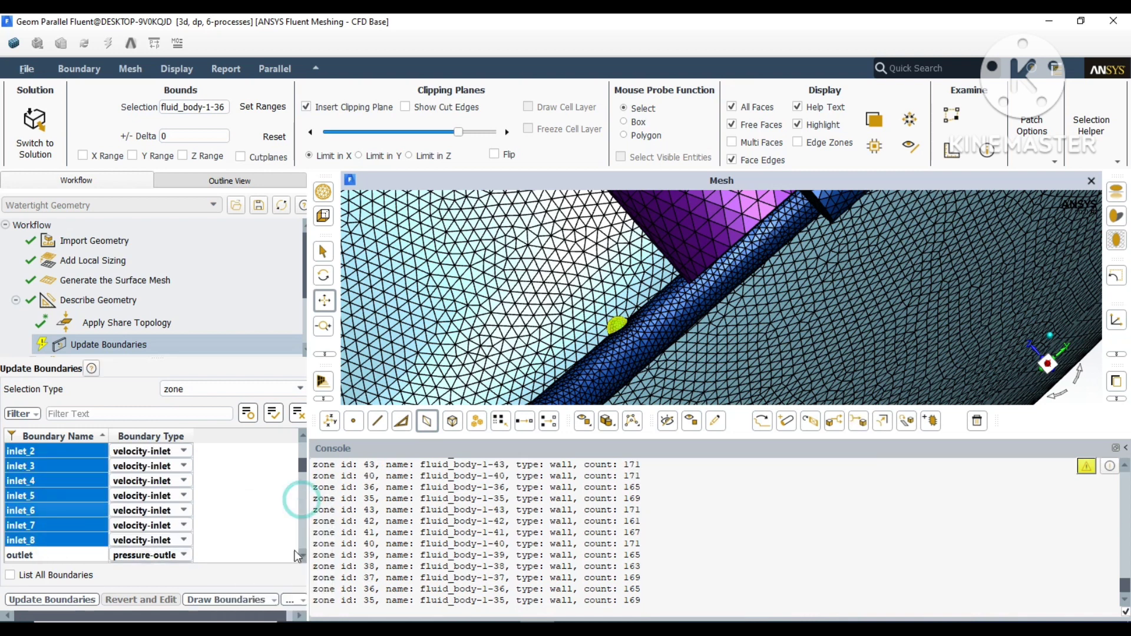
{"action": "left_click", "coordinate": [261, 535]}
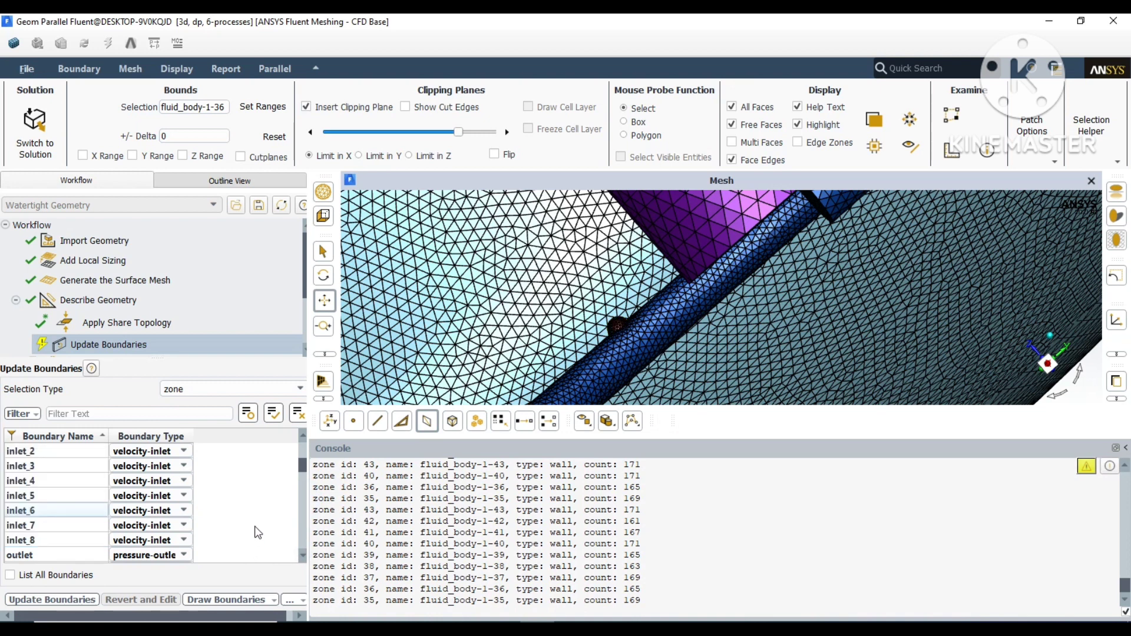
Step: Select the tank's outer wall zone, fluid_body-1, and rename it rctr_wall
{"action": "scroll", "coordinate": [200, 524], "scroll_direction": "up", "scroll_amount": 3}
{"action": "scroll", "coordinate": [698, 288], "scroll_direction": "down", "scroll_amount": 5}
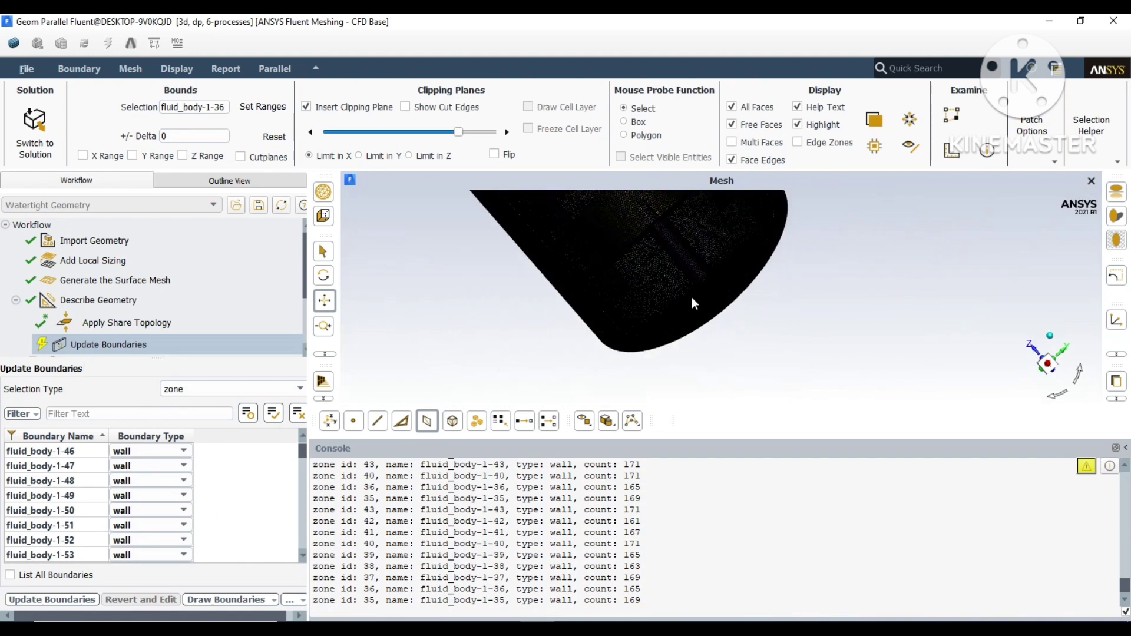
{"action": "middle_click_drag", "start_coordinate": [717, 328], "coordinate": [769, 373]}
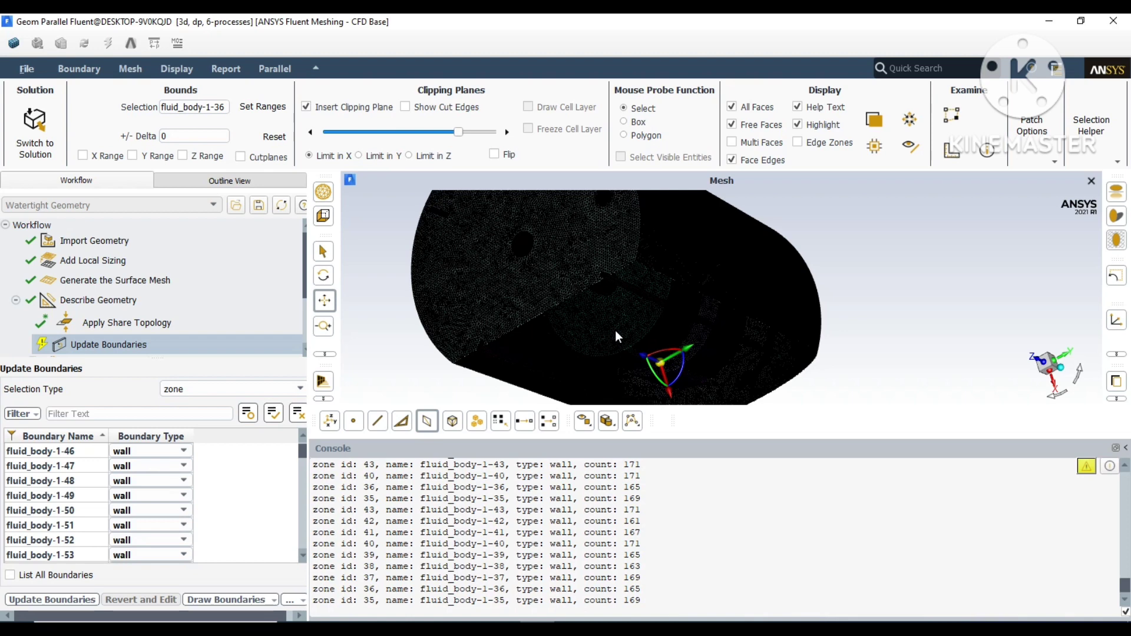
{"action": "middle_click_drag", "start_coordinate": [852, 271], "coordinate": [842, 303]}
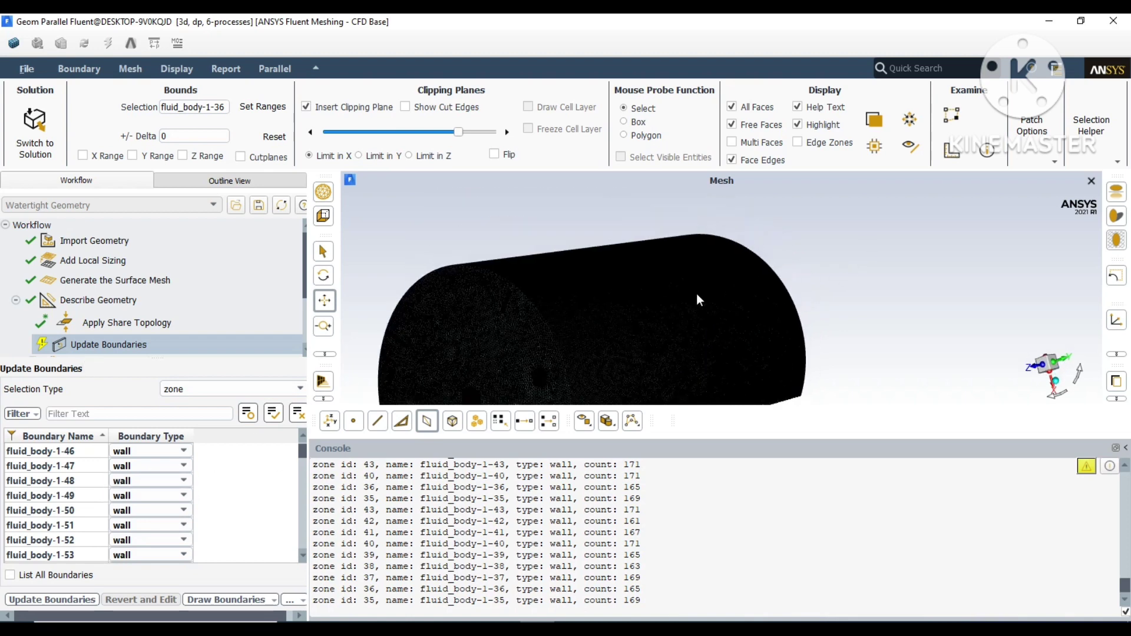
{"action": "right_click", "coordinate": [682, 294]}
{"action": "left_click_drag", "start_coordinate": [925, 288], "coordinate": [767, 208]}
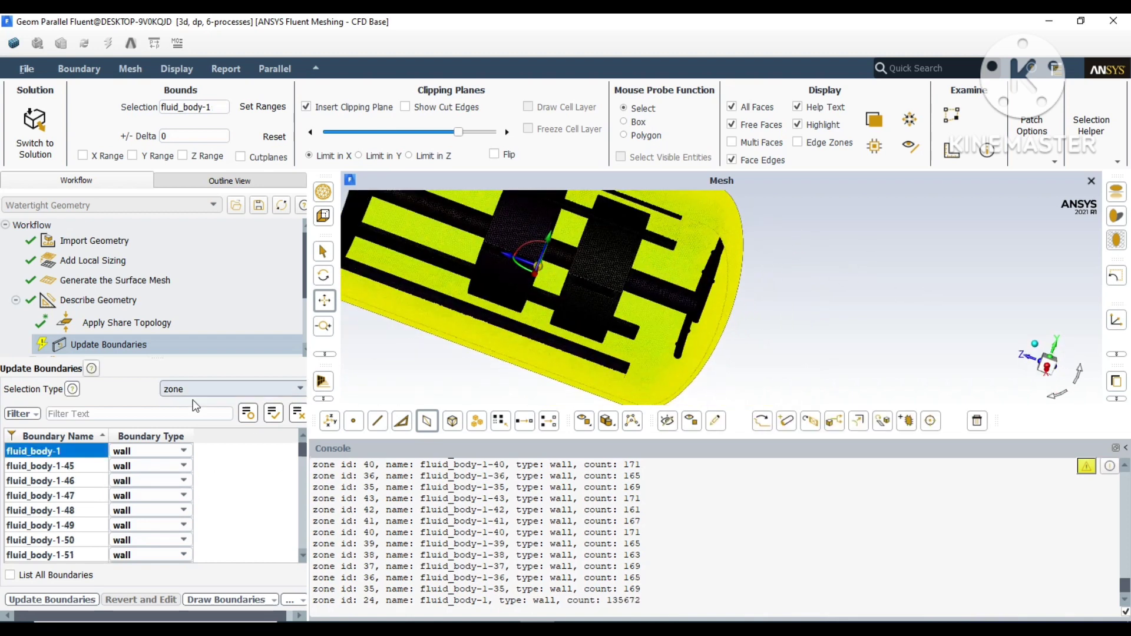
{"action": "left_click", "coordinate": [84, 458]}
{"action": "left_click", "coordinate": [86, 452]}
{"action": "type", "text": "rd"}
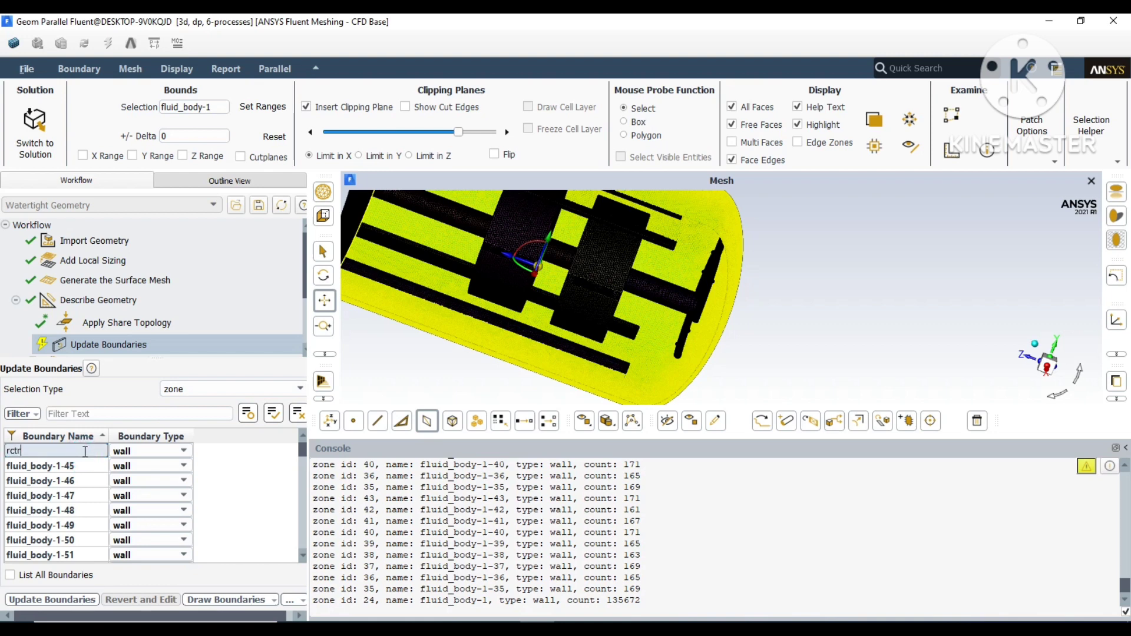
{"action": "key", "text": "Return"}
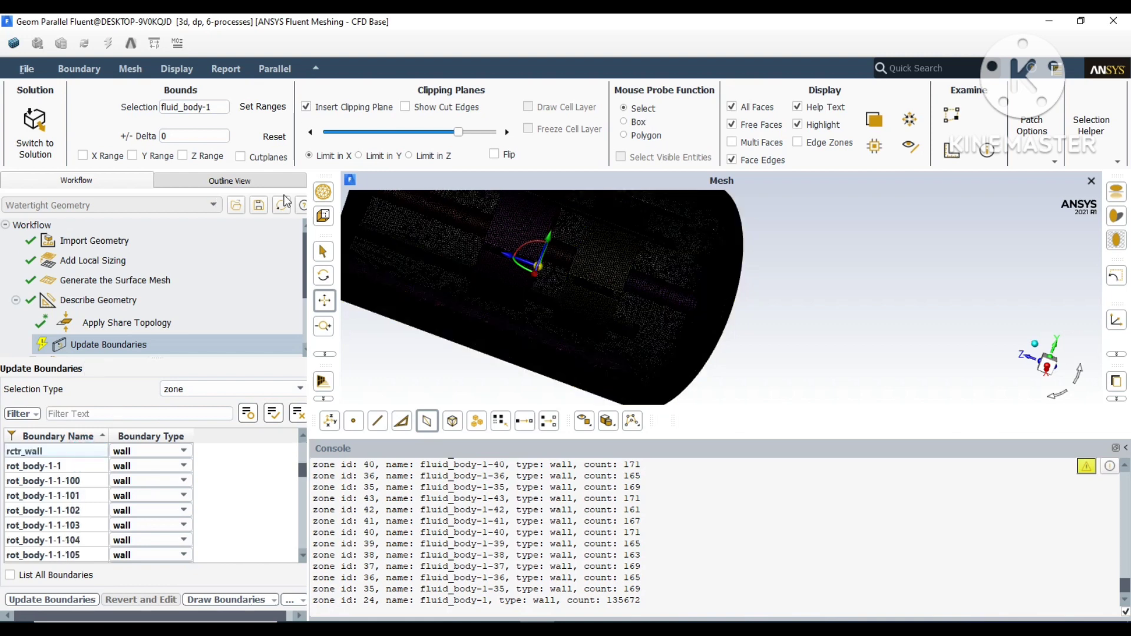
Step: Name all baffle zones, fluid_body-1-45 through fluid_body-1-64, baffle_wall
{"action": "scroll", "coordinate": [82, 478], "scroll_direction": "down", "scroll_amount": 3}
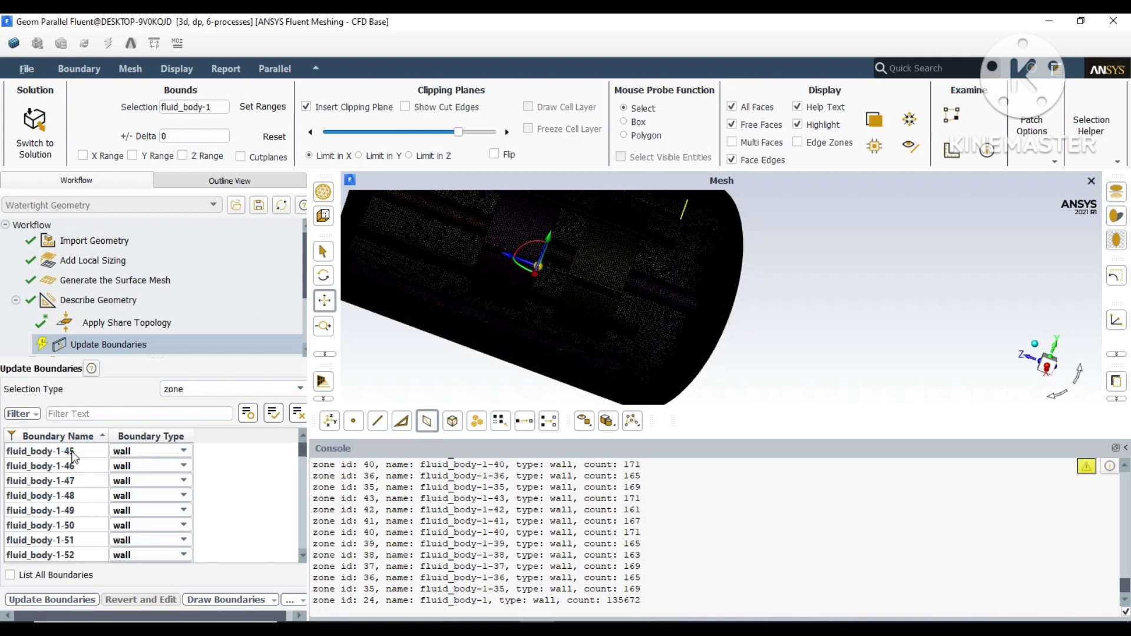
{"action": "scroll", "coordinate": [83, 478], "scroll_direction": "down", "scroll_amount": 2}
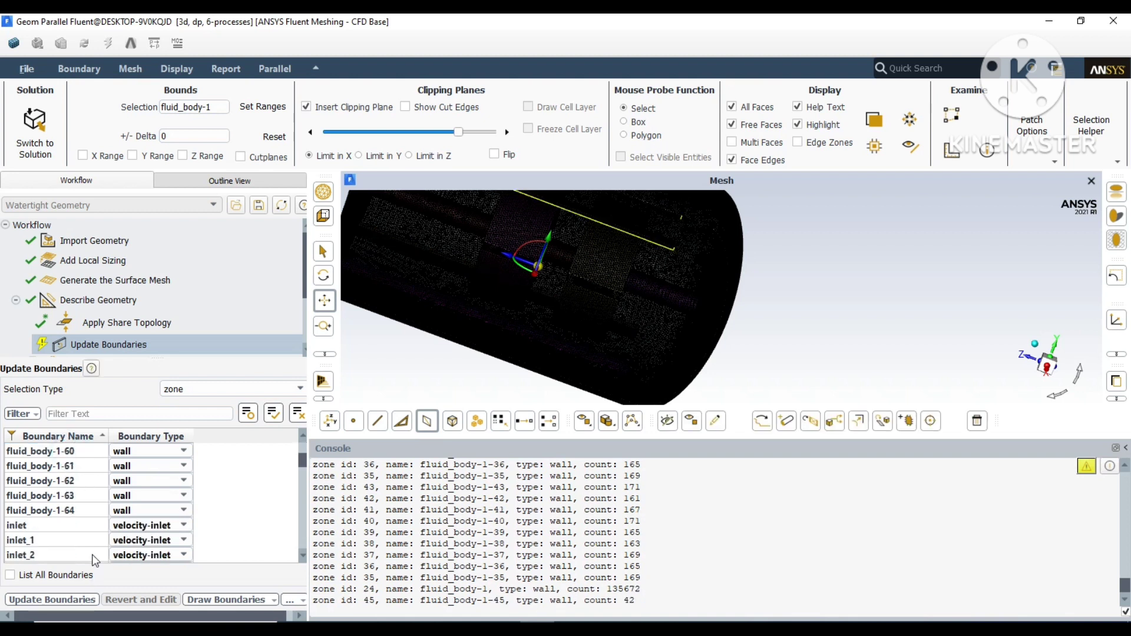
{"action": "left_click", "coordinate": [75, 510], "text": "shift"}
{"action": "middle_click_drag", "start_coordinate": [798, 320], "coordinate": [972, 359]}
{"action": "right_click", "coordinate": [60, 481]}
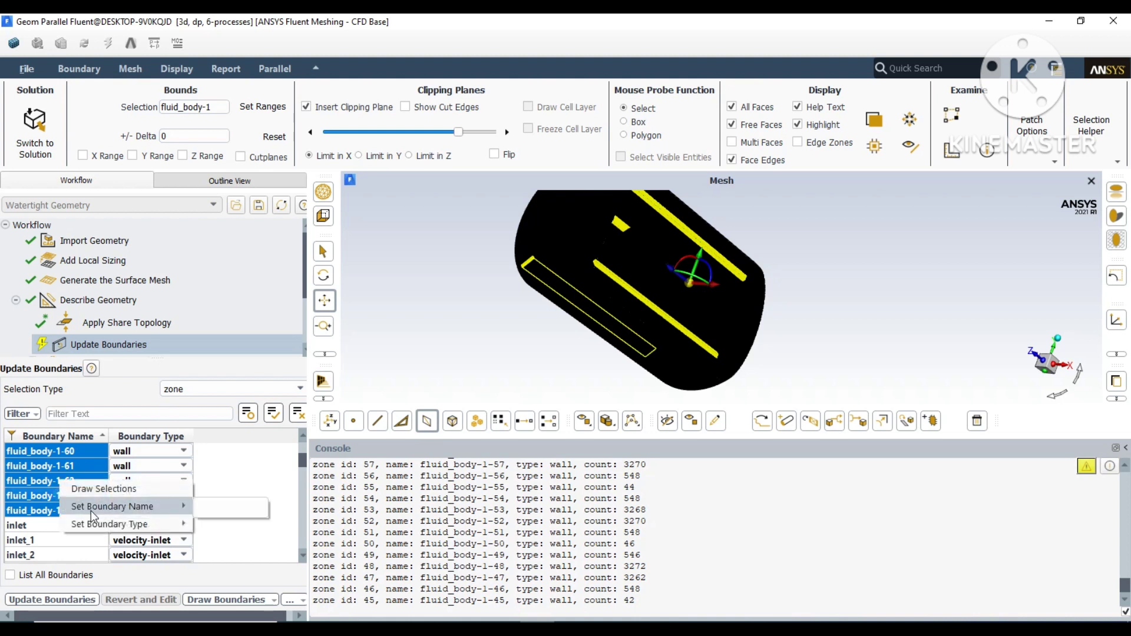
{"action": "mouse_move", "coordinate": [137, 522]}
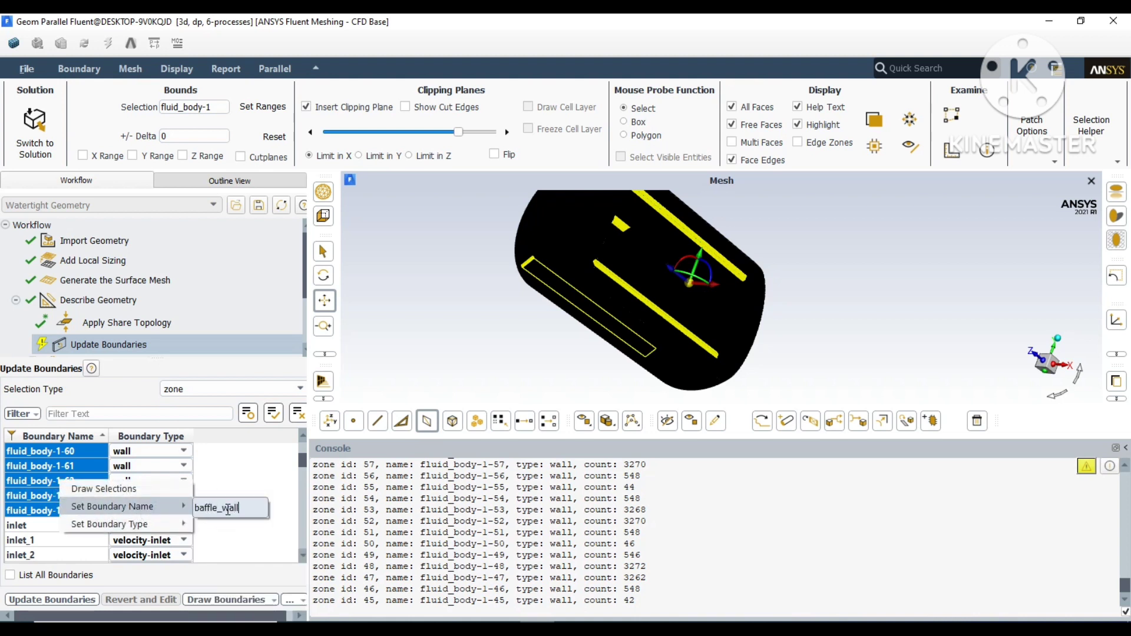
{"action": "key", "text": "Return"}
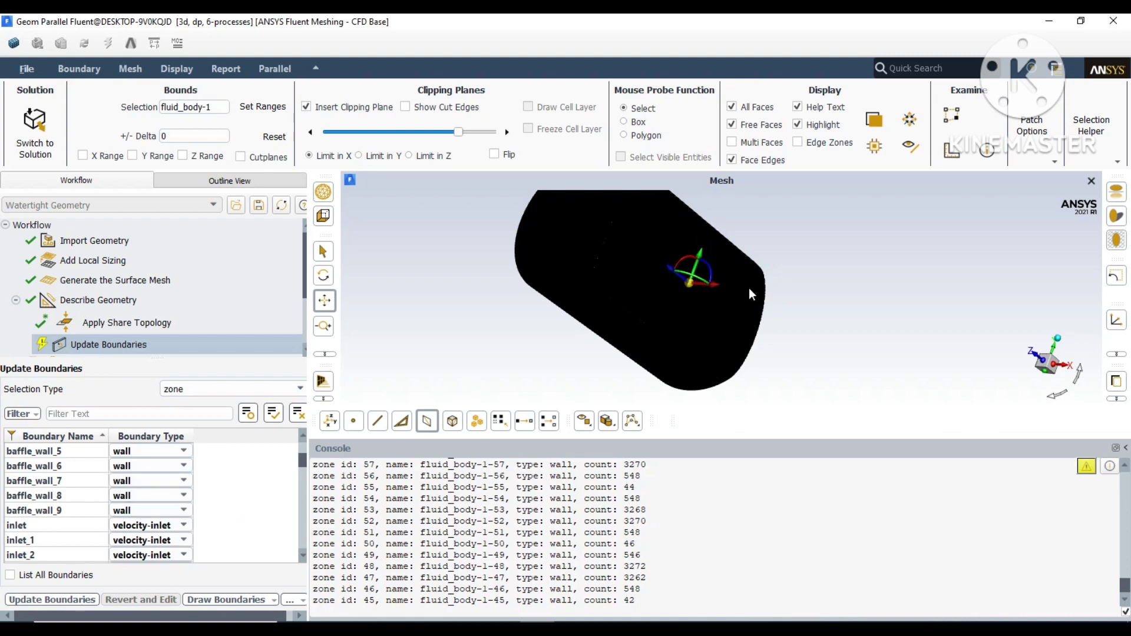
Step: Apply the edited boundary names and types, and update the regions
{"action": "scroll", "coordinate": [766, 295], "scroll_direction": "up", "scroll_amount": 4}
{"action": "middle_click_drag", "start_coordinate": [632, 298], "coordinate": [586, 244]}
{"action": "scroll", "coordinate": [173, 523], "scroll_direction": "up", "scroll_amount": 5}
{"action": "scroll", "coordinate": [177, 512], "scroll_direction": "down", "scroll_amount": 2}
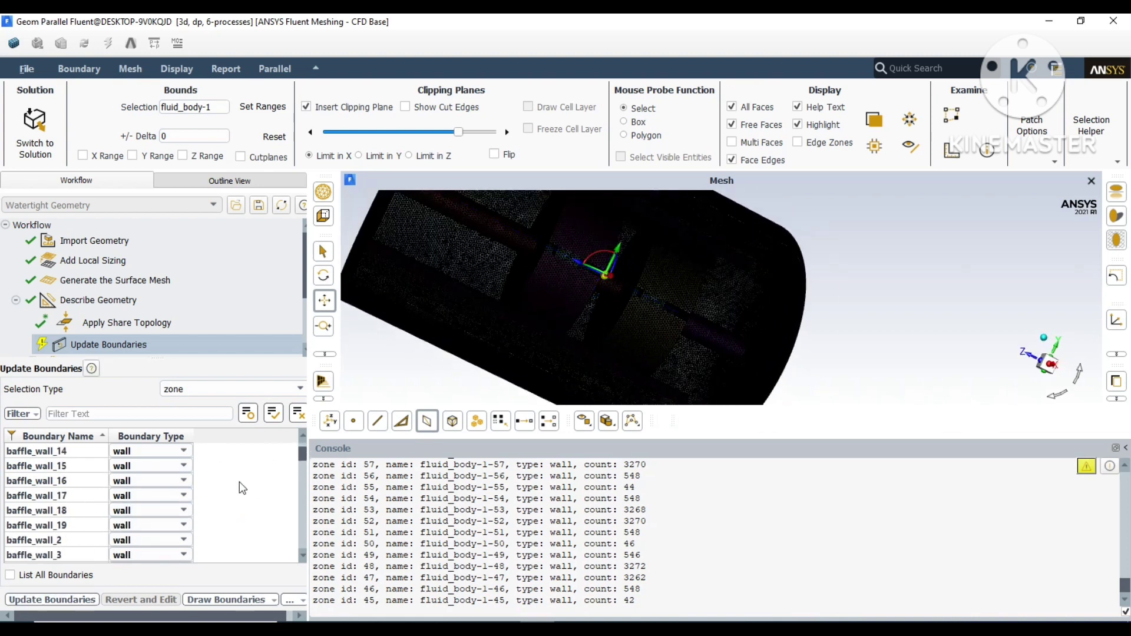
{"action": "left_click", "coordinate": [18, 600]}
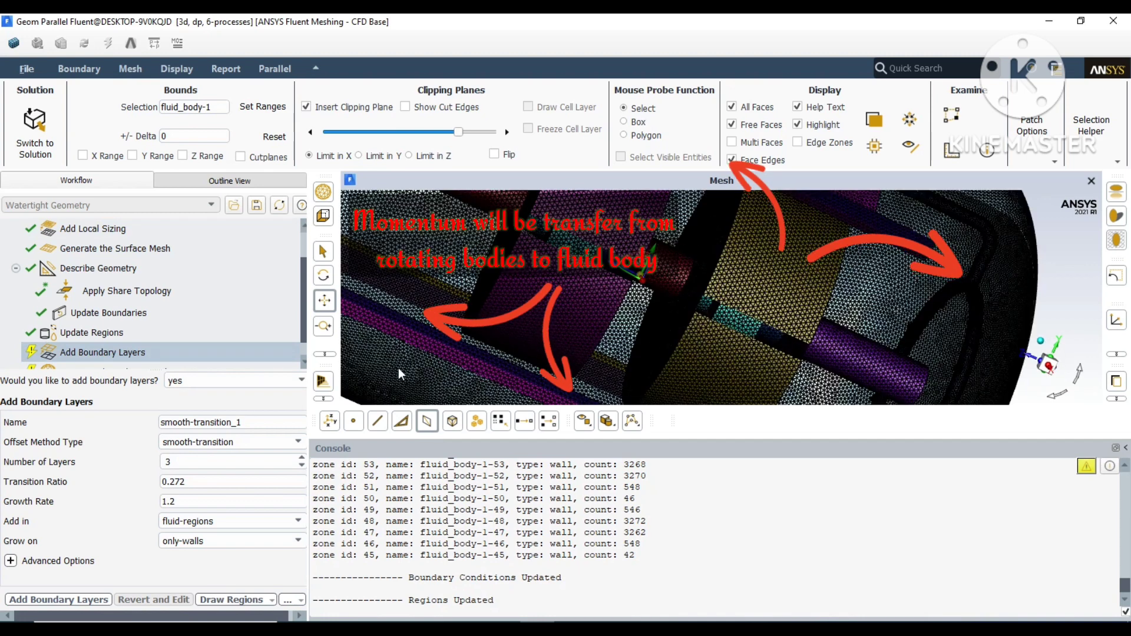
Step: Set the boundary layers to be added in the named region fluid_body and grown on selected zones
{"action": "scroll", "coordinate": [398, 367], "scroll_direction": "down", "scroll_amount": 2}
{"action": "middle_click_drag", "start_coordinate": [511, 332], "coordinate": [526, 361]}
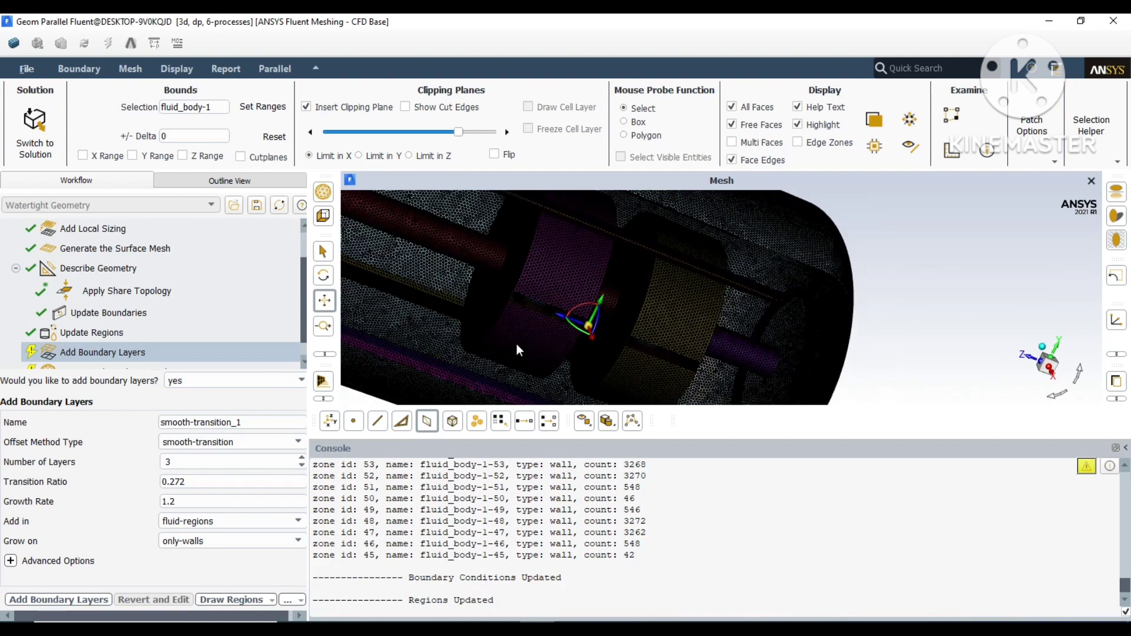
{"action": "scroll", "coordinate": [583, 279], "scroll_direction": "up", "scroll_amount": 1}
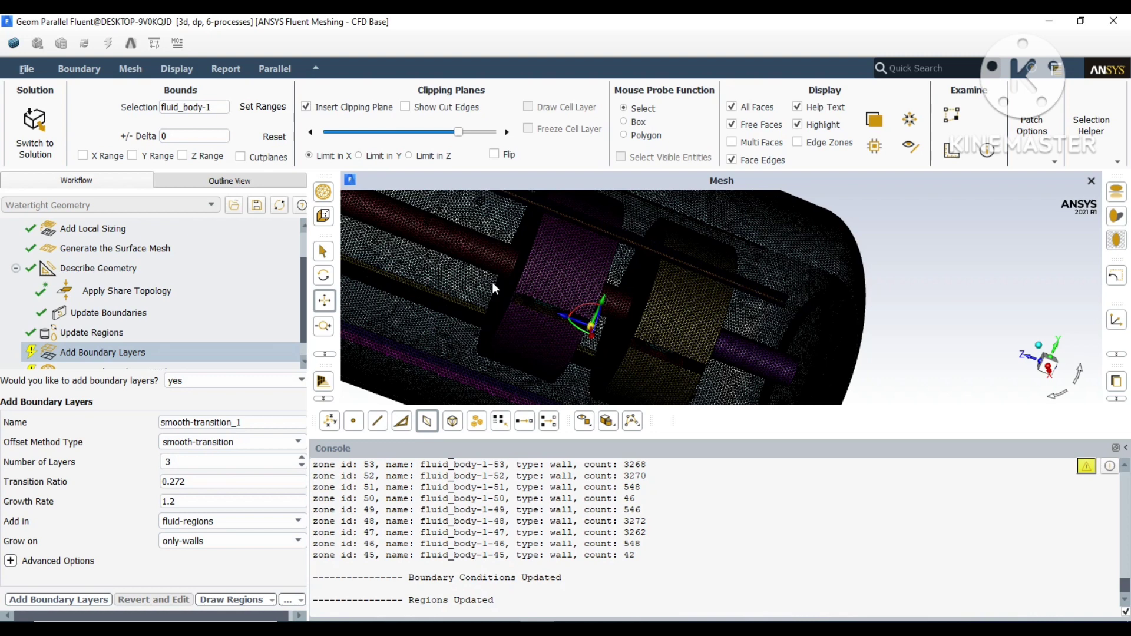
{"action": "scroll", "coordinate": [119, 309], "scroll_direction": "down", "scroll_amount": 1}
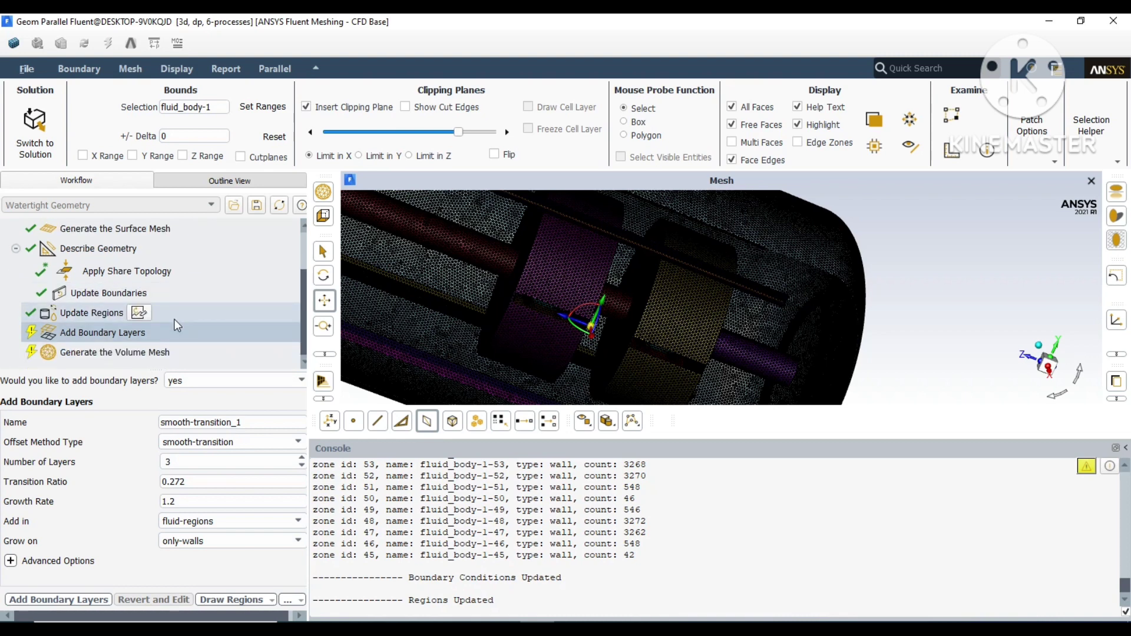
{"action": "left_click", "coordinate": [136, 331]}
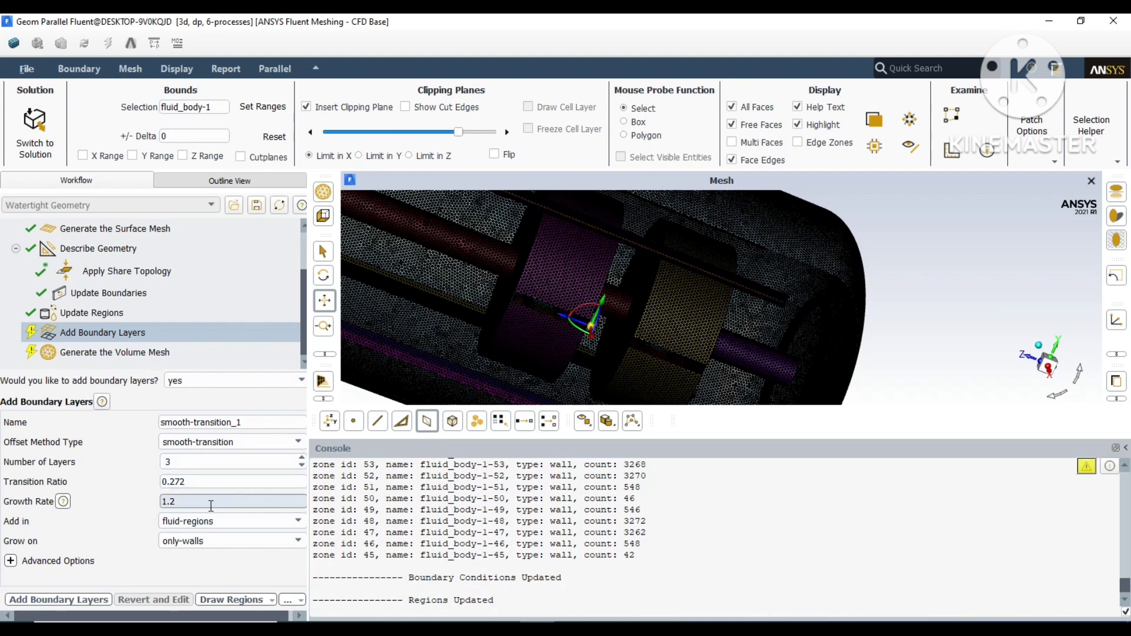
{"action": "left_click", "coordinate": [286, 523]}
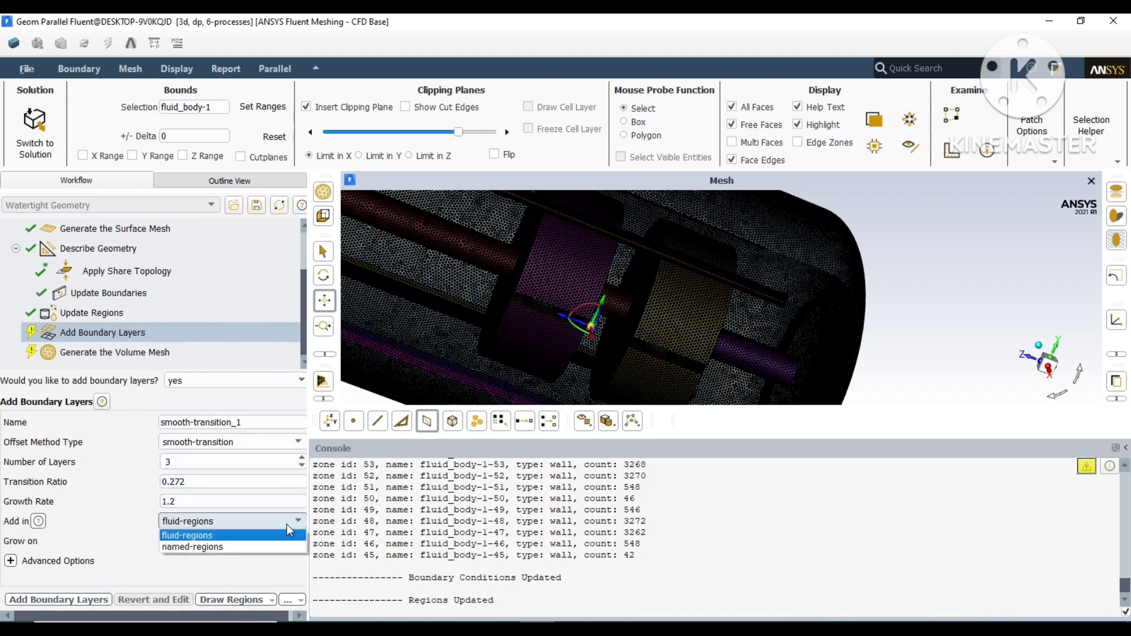
{"action": "left_click", "coordinate": [216, 547]}
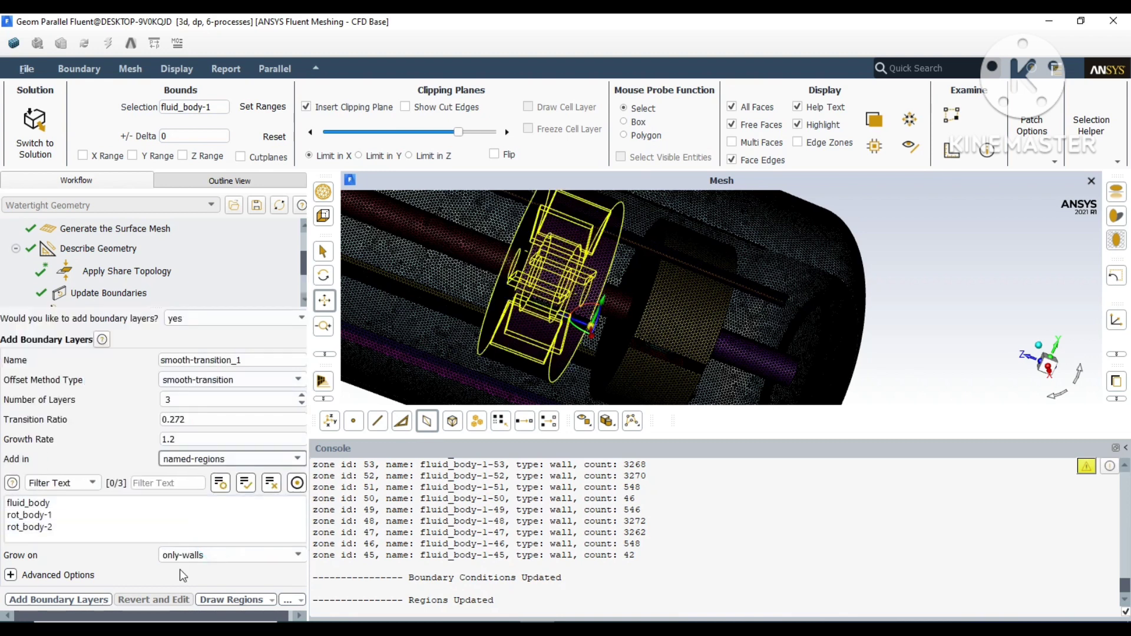
{"action": "left_click", "coordinate": [29, 502]}
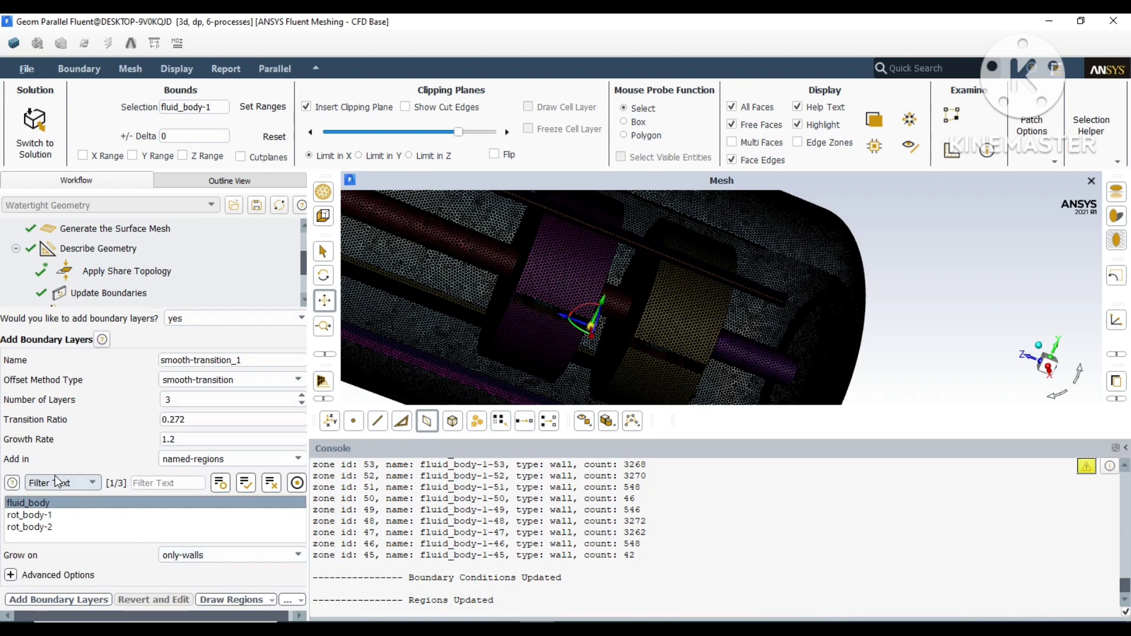
{"action": "left_click", "coordinate": [230, 554]}
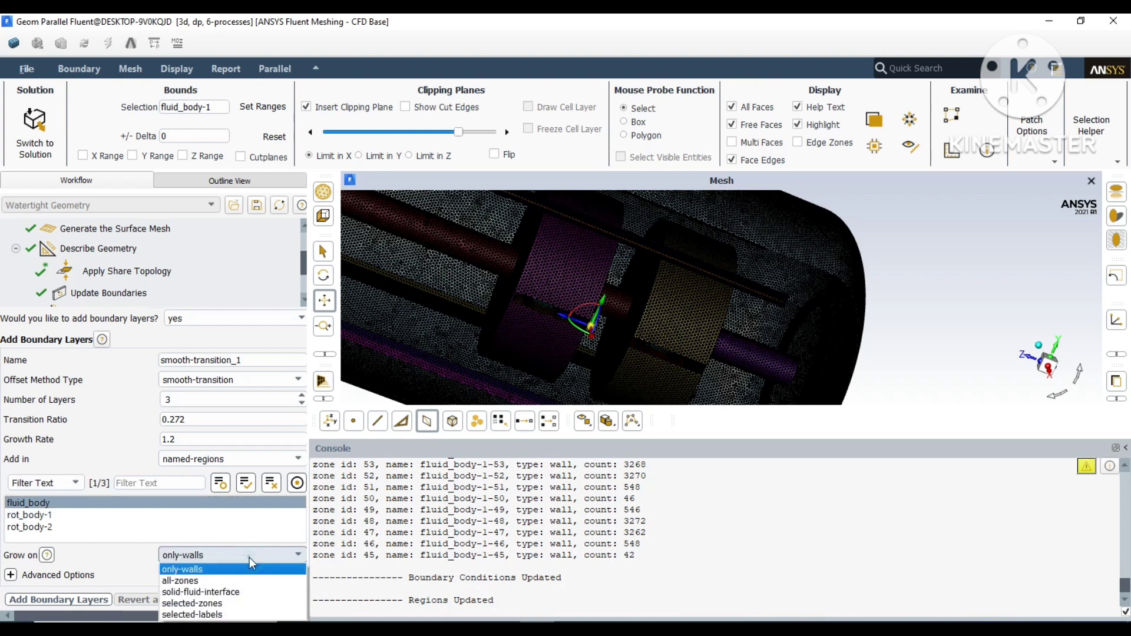
{"action": "left_click", "coordinate": [177, 605]}
Step: Select the six interface zones between the rotating bodies and fluid_body, including zones 70 and 71, and add the boundary layers
{"action": "scroll", "coordinate": [118, 549], "scroll_direction": "down", "scroll_amount": 5}
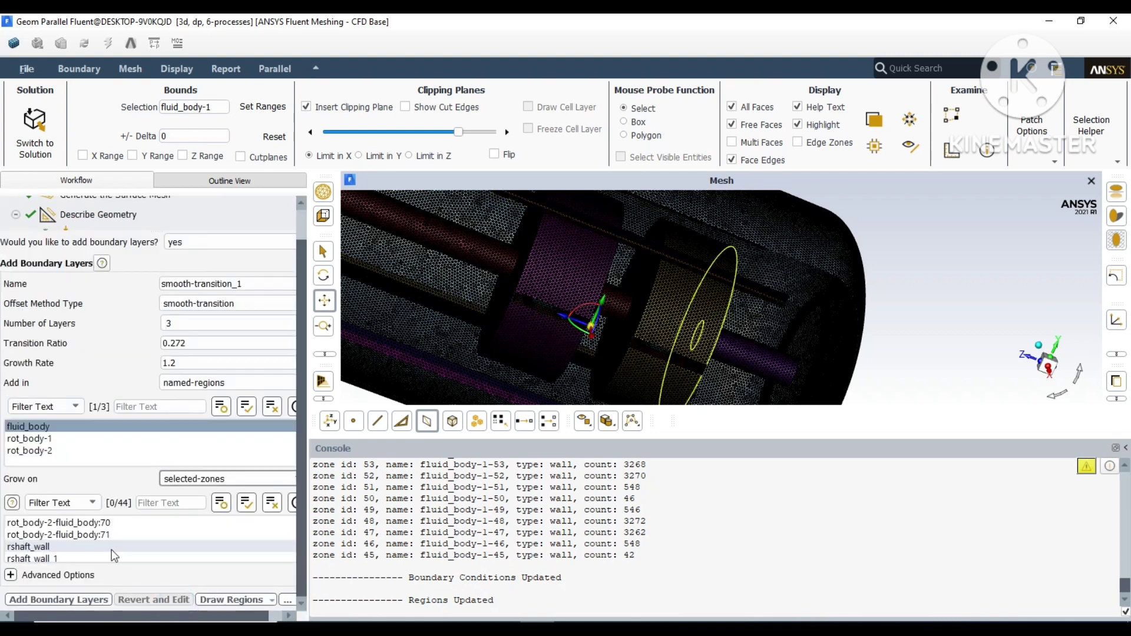
{"action": "left_click", "coordinate": [66, 536]}
{"action": "right_click", "coordinate": [581, 261]}
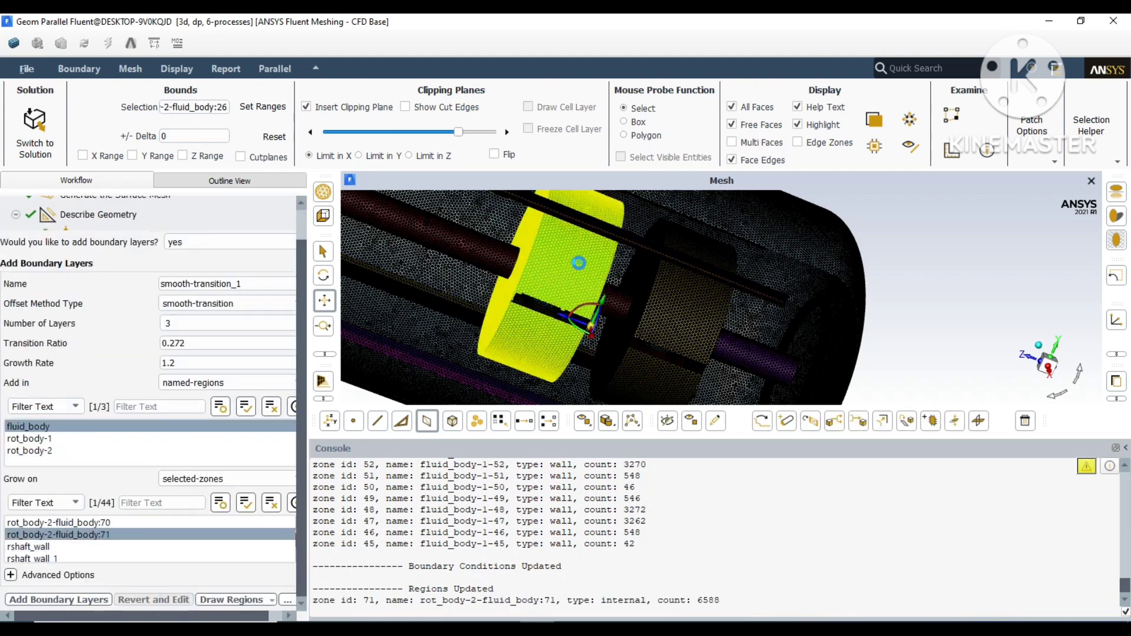
{"action": "right_click", "coordinate": [677, 321]}
{"action": "right_click", "coordinate": [638, 316]}
{"action": "middle_click_drag", "start_coordinate": [750, 330], "coordinate": [632, 317]}
{"action": "right_click", "coordinate": [651, 288]}
{"action": "right_click", "coordinate": [789, 327]}
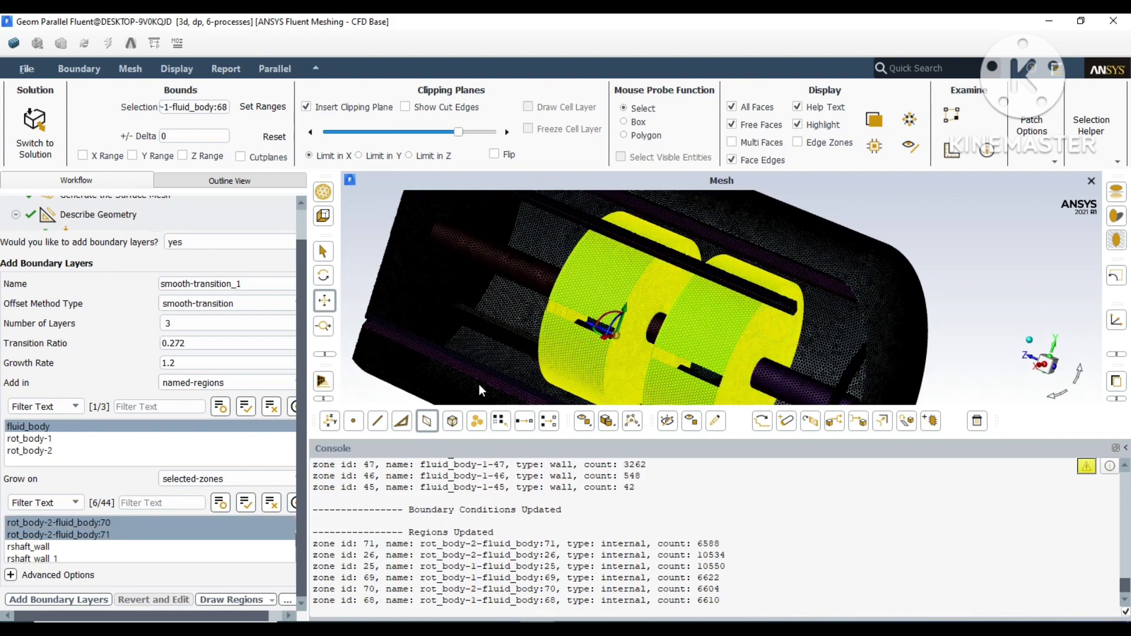
{"action": "scroll", "coordinate": [480, 328], "scroll_direction": "up", "scroll_amount": 3}
{"action": "scroll", "coordinate": [478, 283], "scroll_direction": "down", "scroll_amount": 5}
{"action": "scroll", "coordinate": [479, 348], "scroll_direction": "up", "scroll_amount": 4}
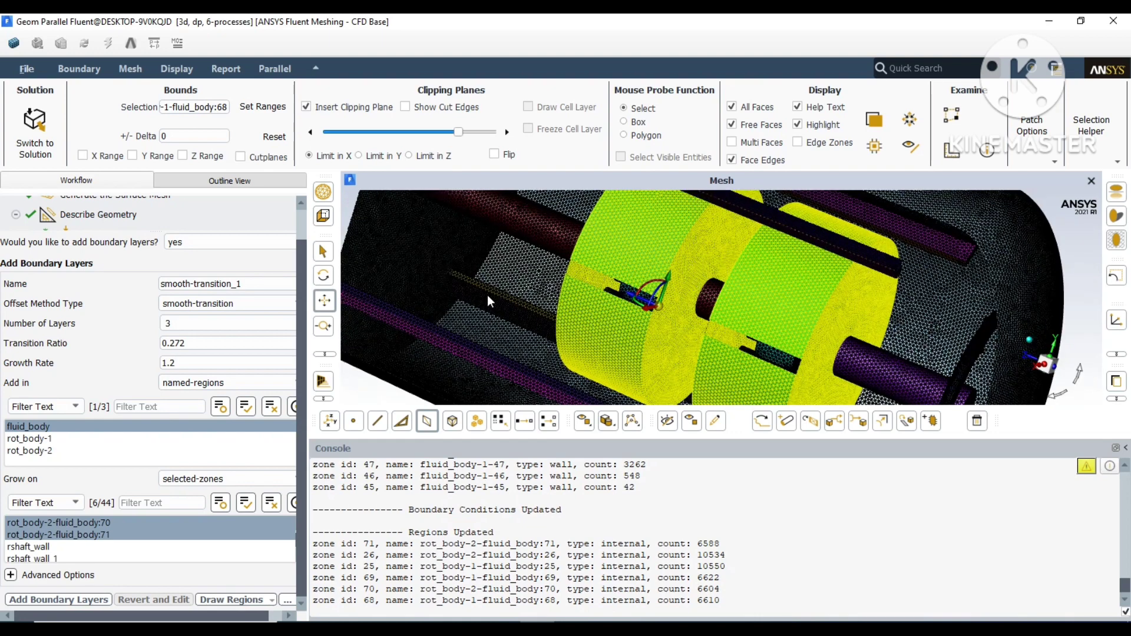
{"action": "left_click", "coordinate": [53, 600]}
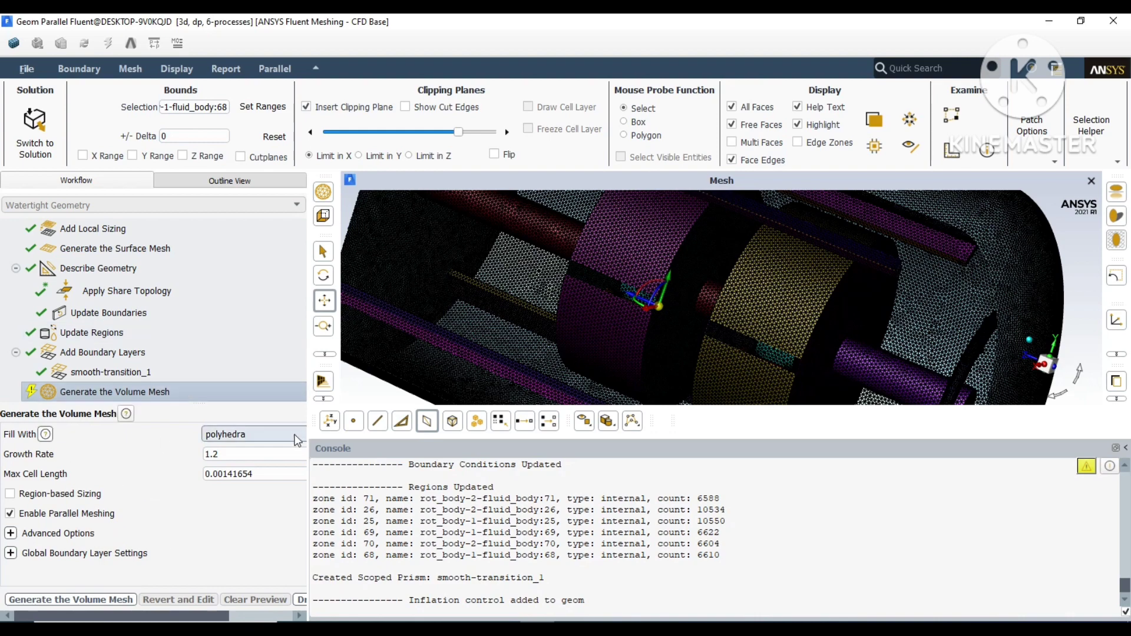
Step: Set the volume fill type to poly-hexcore and generate the volume mesh
{"action": "left_click_drag", "start_coordinate": [308, 437], "coordinate": [408, 439]}
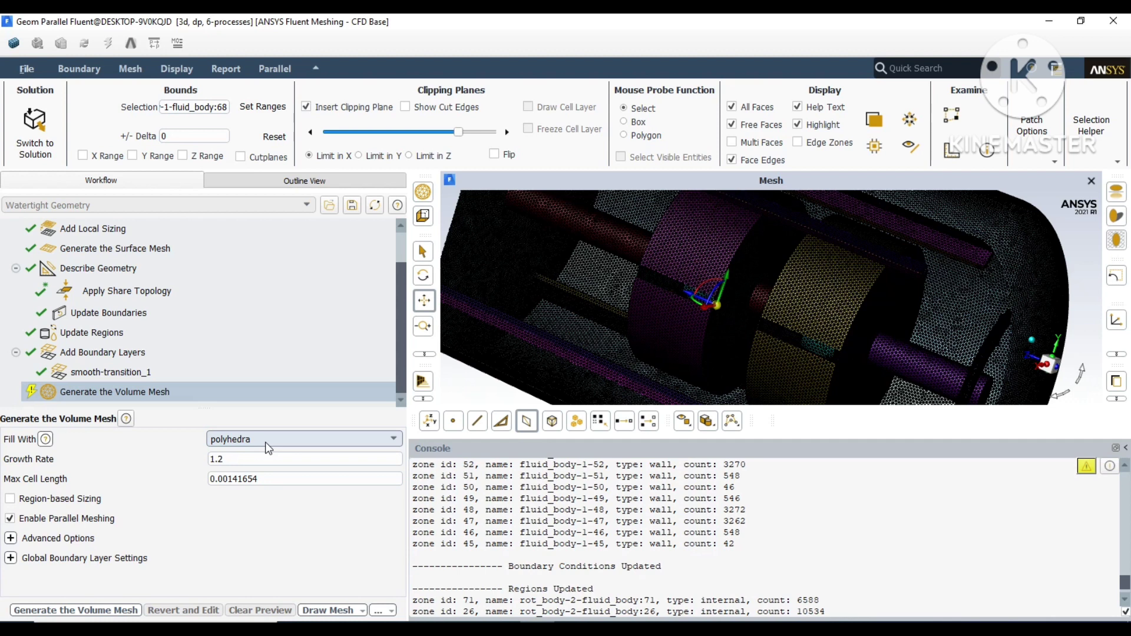
{"action": "left_click", "coordinate": [265, 441]}
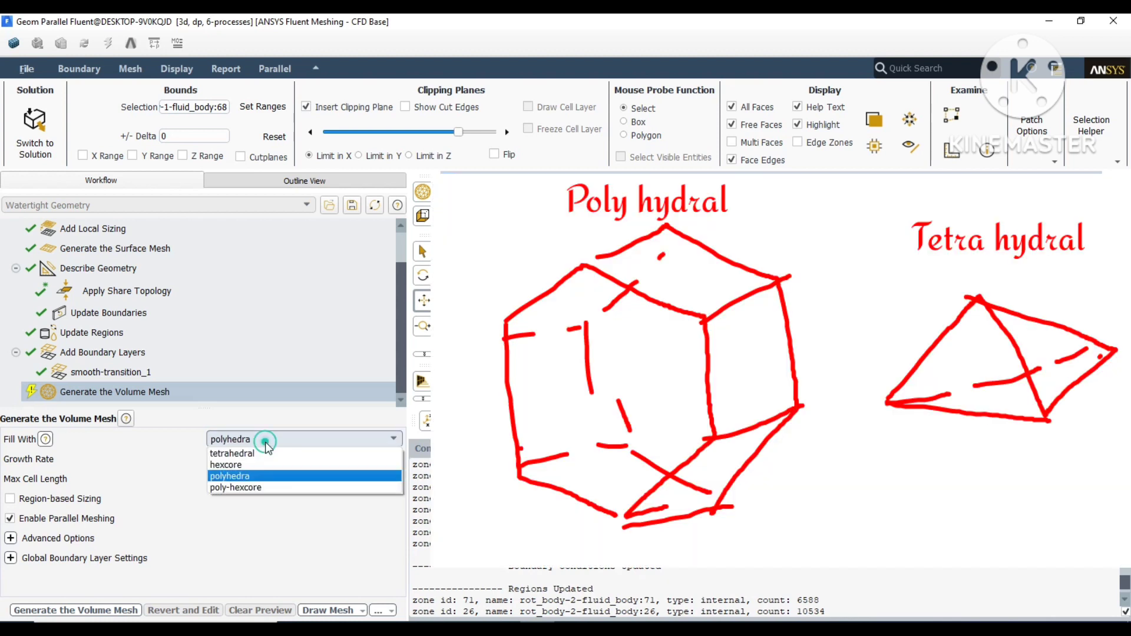
{"action": "left_click", "coordinate": [295, 487]}
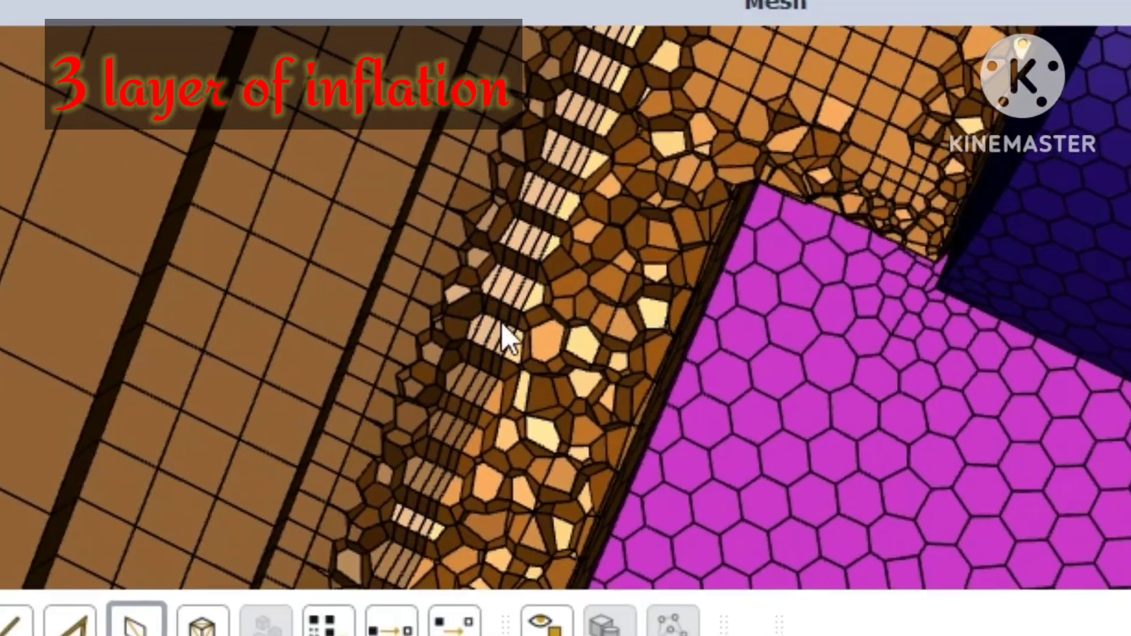
Step: Examine the inflation layers and the poly-hexcore cell transition around the impeller zones in the clipped volume mesh
{"action": "scroll", "coordinate": [568, 288], "scroll_direction": "up", "scroll_amount": 3}
{"action": "scroll", "coordinate": [541, 365], "scroll_direction": "down", "scroll_amount": 5}
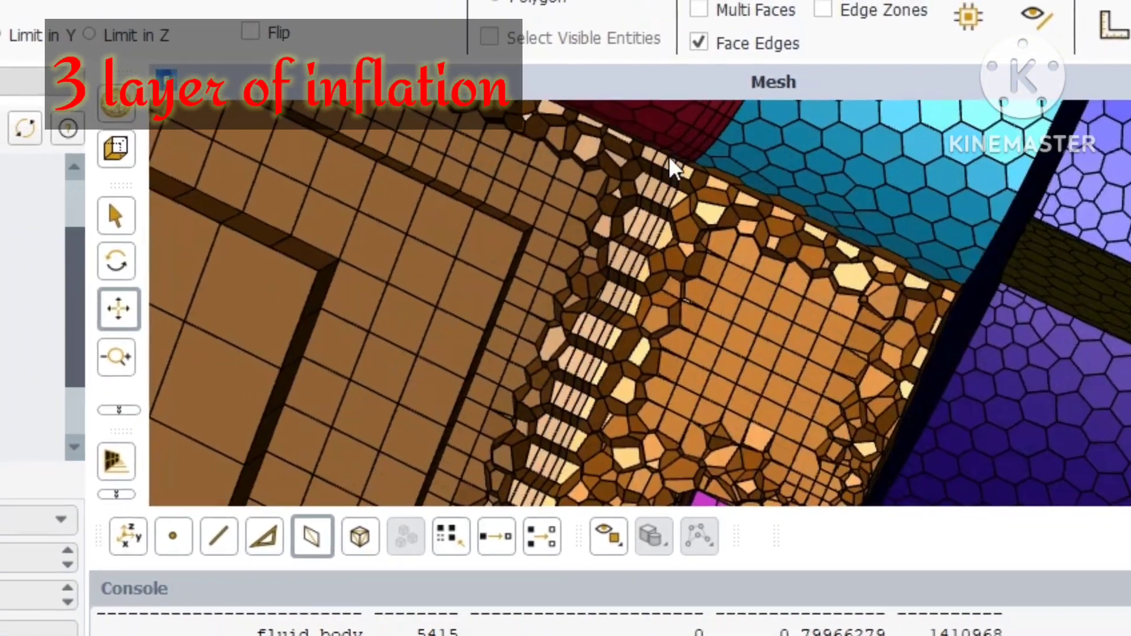
{"action": "scroll", "coordinate": [647, 253], "scroll_direction": "down", "scroll_amount": 3}
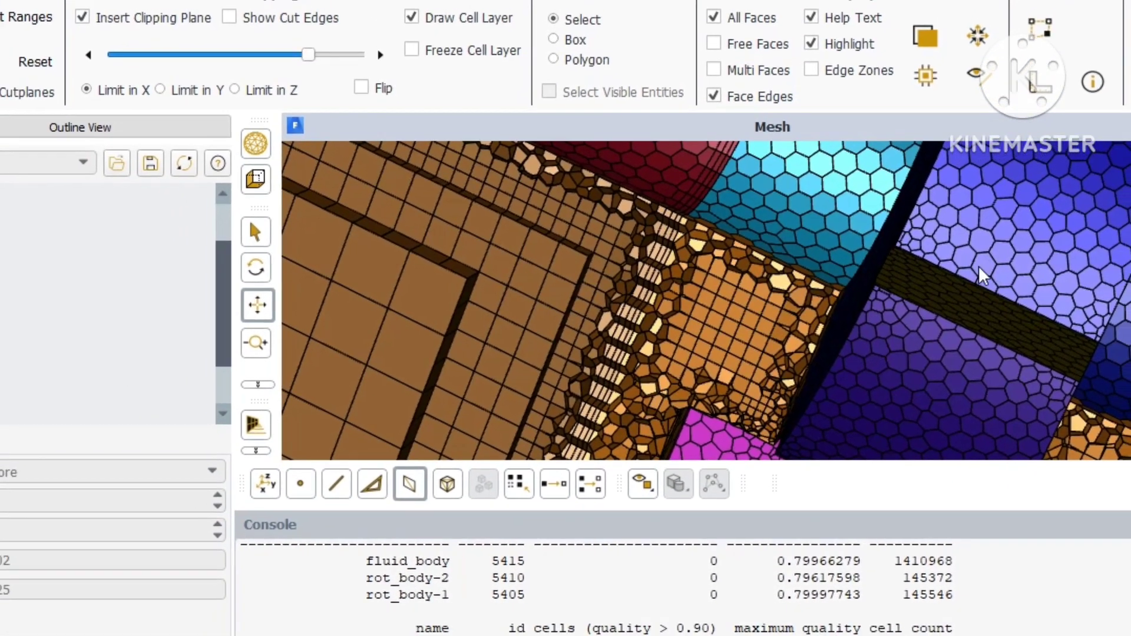
{"action": "scroll", "coordinate": [924, 246], "scroll_direction": "down", "scroll_amount": 5}
{"action": "scroll", "coordinate": [783, 348], "scroll_direction": "up", "scroll_amount": 6}
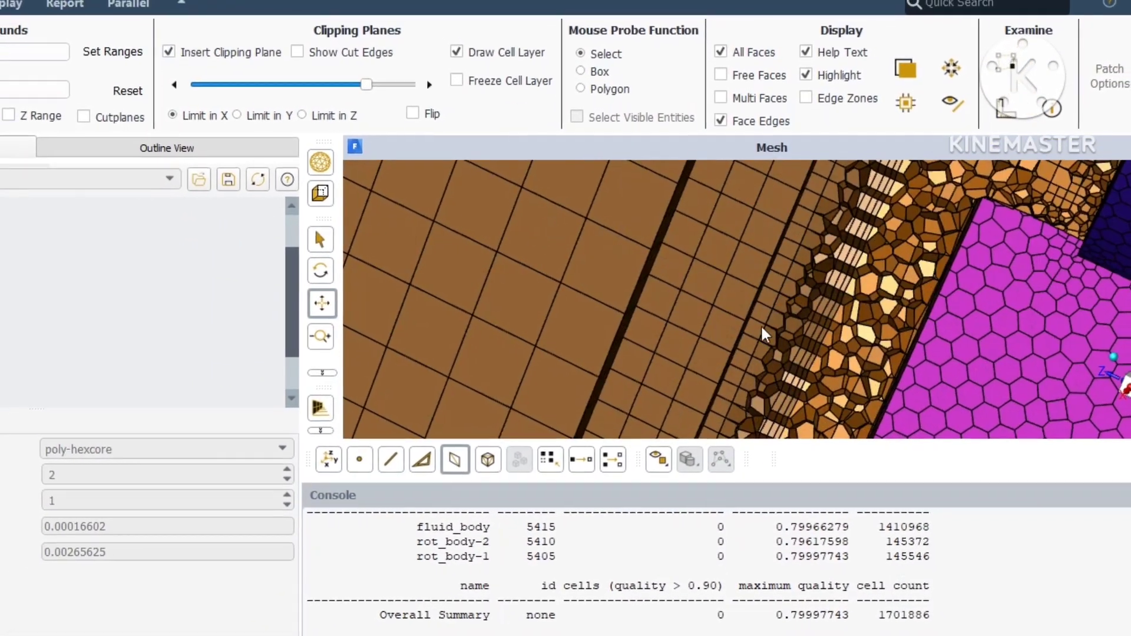
{"action": "scroll", "coordinate": [784, 330], "scroll_direction": "down", "scroll_amount": 8}
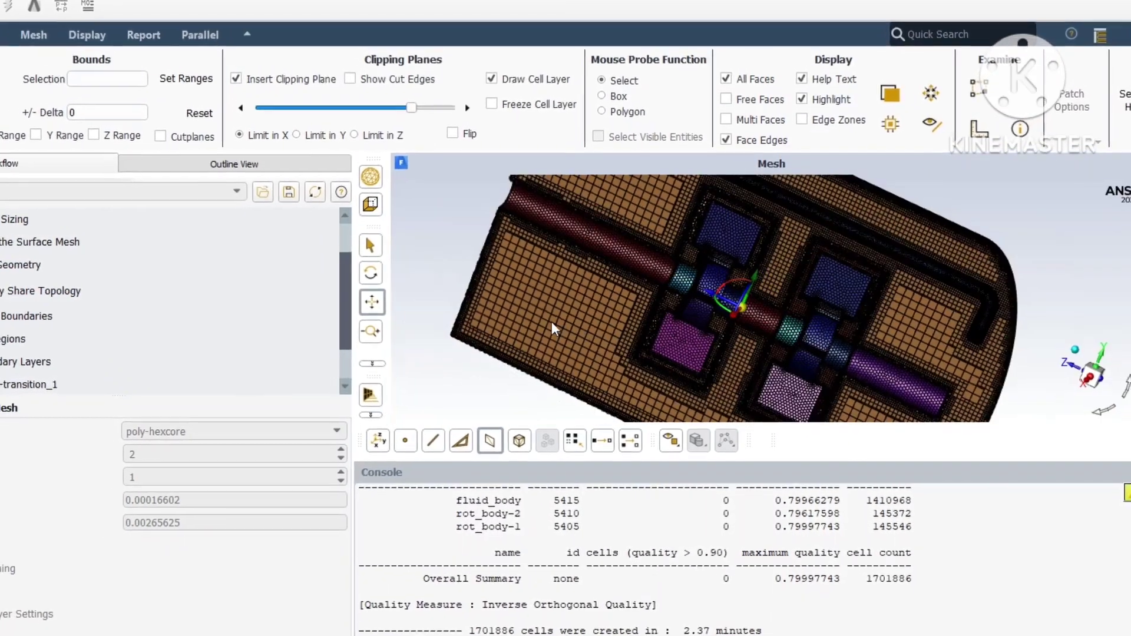
{"action": "scroll", "coordinate": [702, 302], "scroll_direction": "up", "scroll_amount": 8}
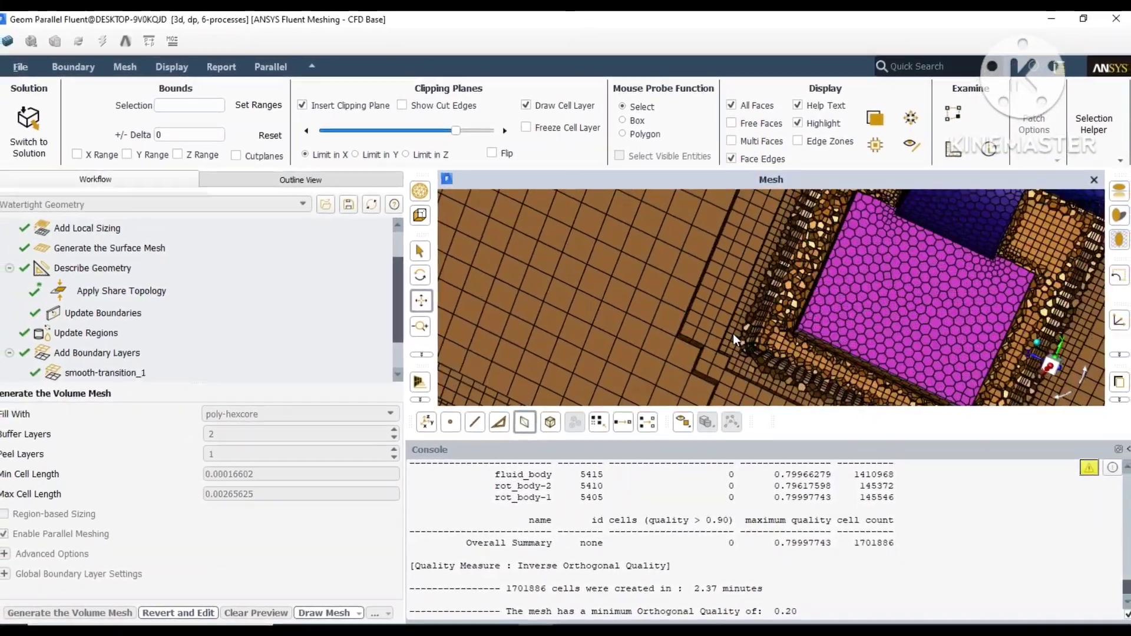
{"action": "scroll", "coordinate": [733, 333], "scroll_direction": "down", "scroll_amount": 6}
{"action": "scroll", "coordinate": [935, 326], "scroll_direction": "up", "scroll_amount": 8}
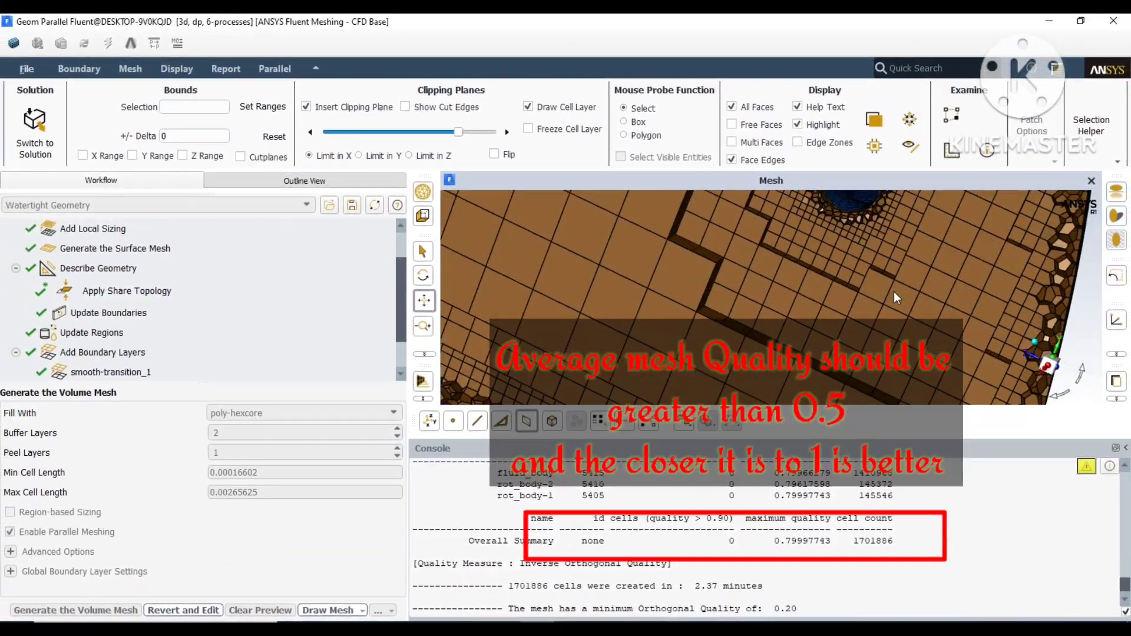
{"action": "scroll", "coordinate": [839, 299], "scroll_direction": "up", "scroll_amount": 3}
Step: Inspect the clipped volume mesh from a view along the X axis, with the tank's shaft turned upright
{"action": "left_click", "coordinate": [1049, 365]}
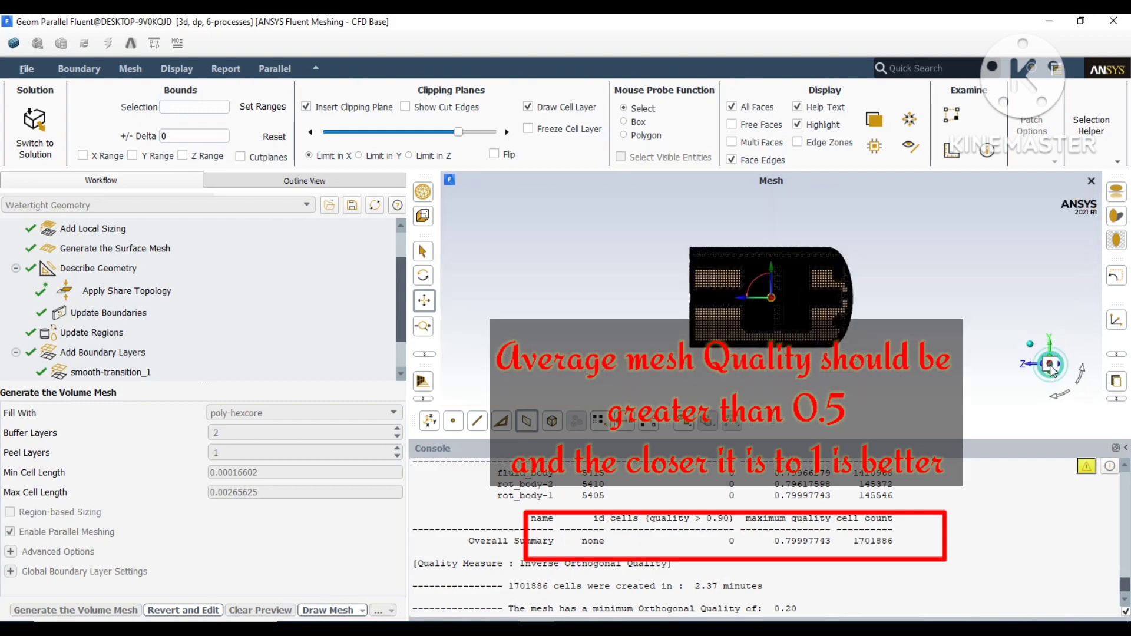
{"action": "scroll", "coordinate": [836, 283], "scroll_direction": "up", "scroll_amount": 6}
{"action": "scroll", "coordinate": [736, 271], "scroll_direction": "down", "scroll_amount": 8}
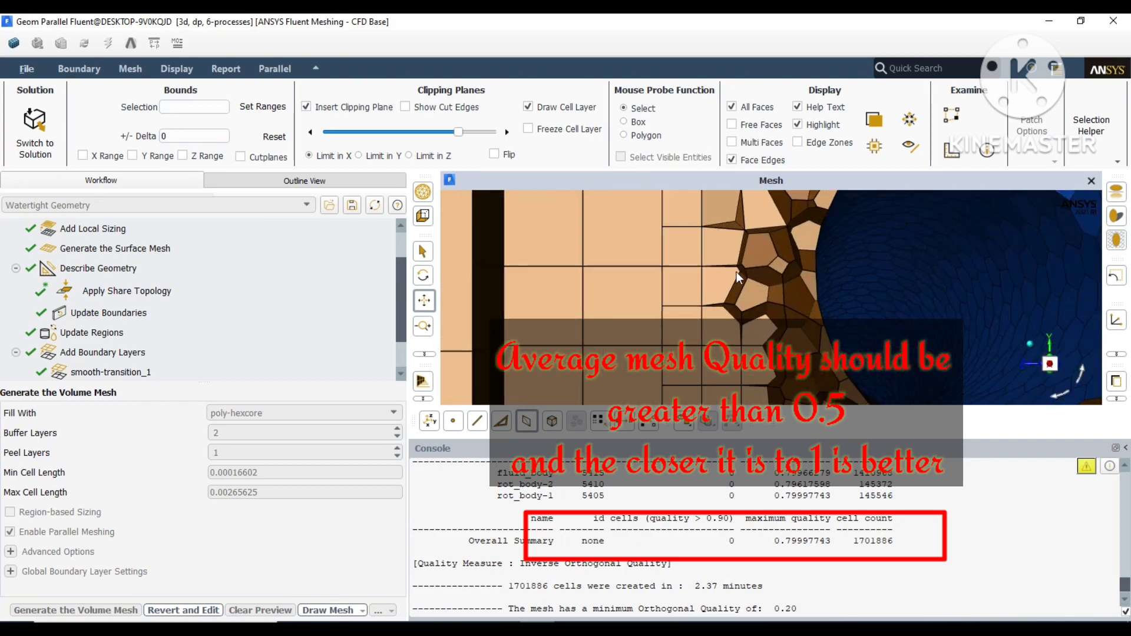
{"action": "scroll", "coordinate": [600, 325], "scroll_direction": "down", "scroll_amount": 4}
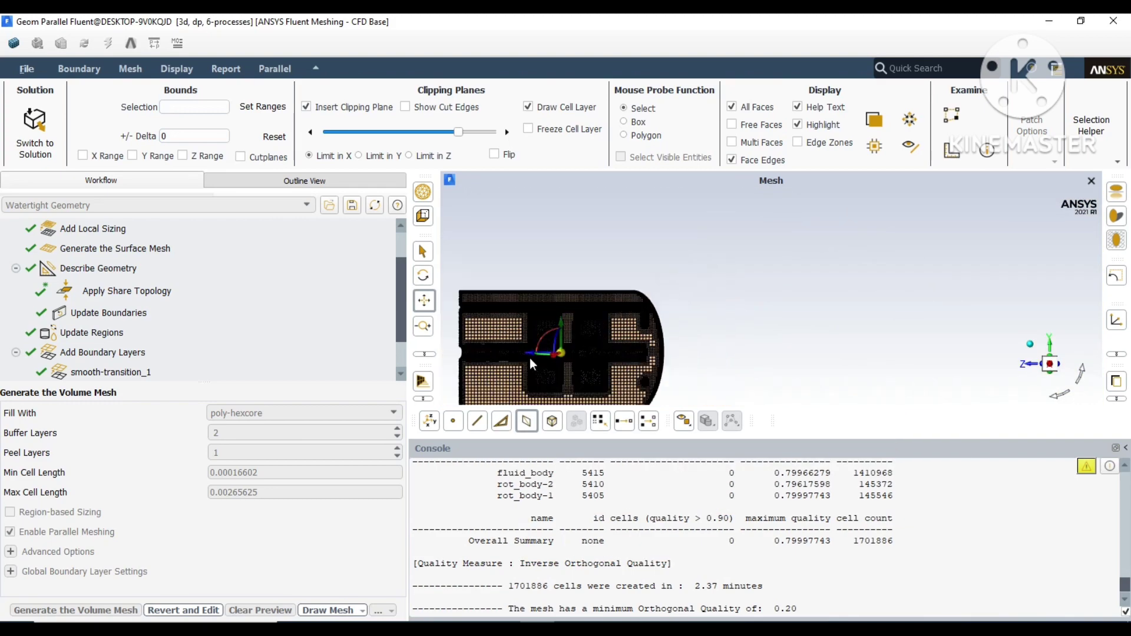
{"action": "middle_click_drag", "start_coordinate": [521, 355], "coordinate": [967, 362]}
{"action": "left_click", "coordinate": [1048, 365]}
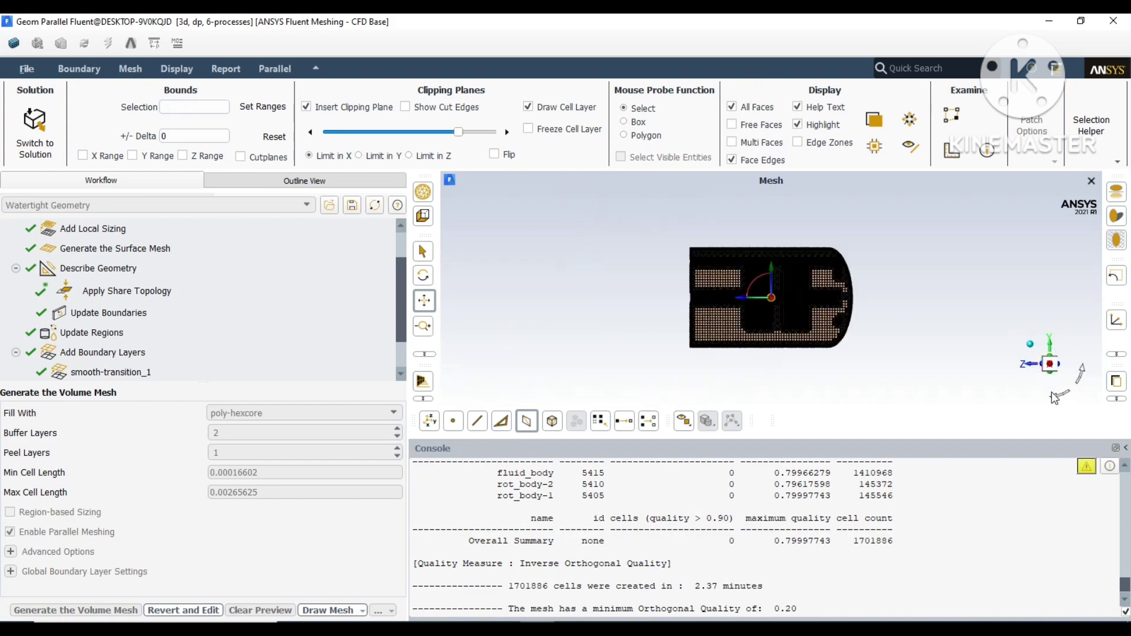
{"action": "scroll", "coordinate": [788, 317], "scroll_direction": "up", "scroll_amount": 6}
{"action": "scroll", "coordinate": [820, 353], "scroll_direction": "down", "scroll_amount": 4}
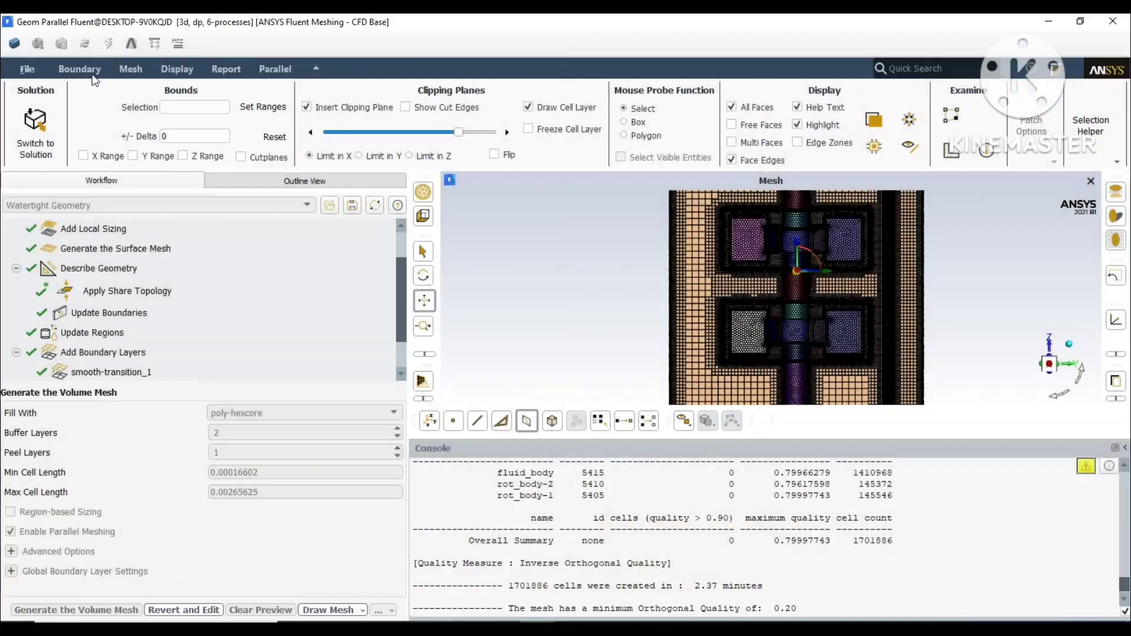
Step: Merge all 20 baffle_wall face zones into a single zone
{"action": "left_click", "coordinate": [81, 69]}
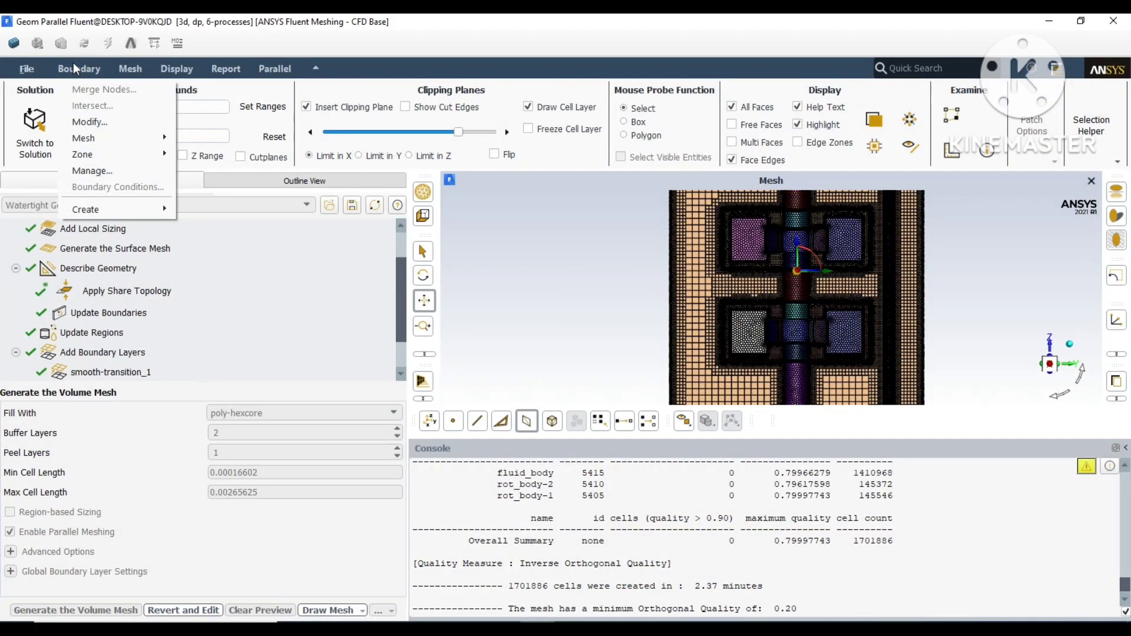
{"action": "left_click", "coordinate": [93, 171]}
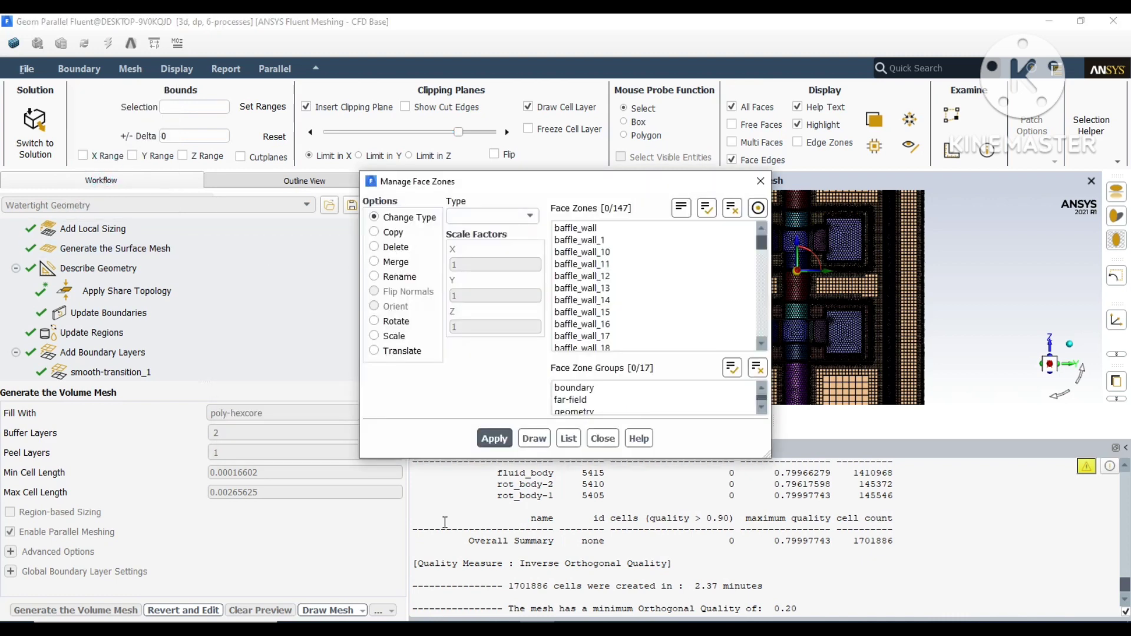
{"action": "left_click", "coordinate": [614, 227]}
{"action": "scroll", "coordinate": [633, 275], "scroll_direction": "down", "scroll_amount": 4}
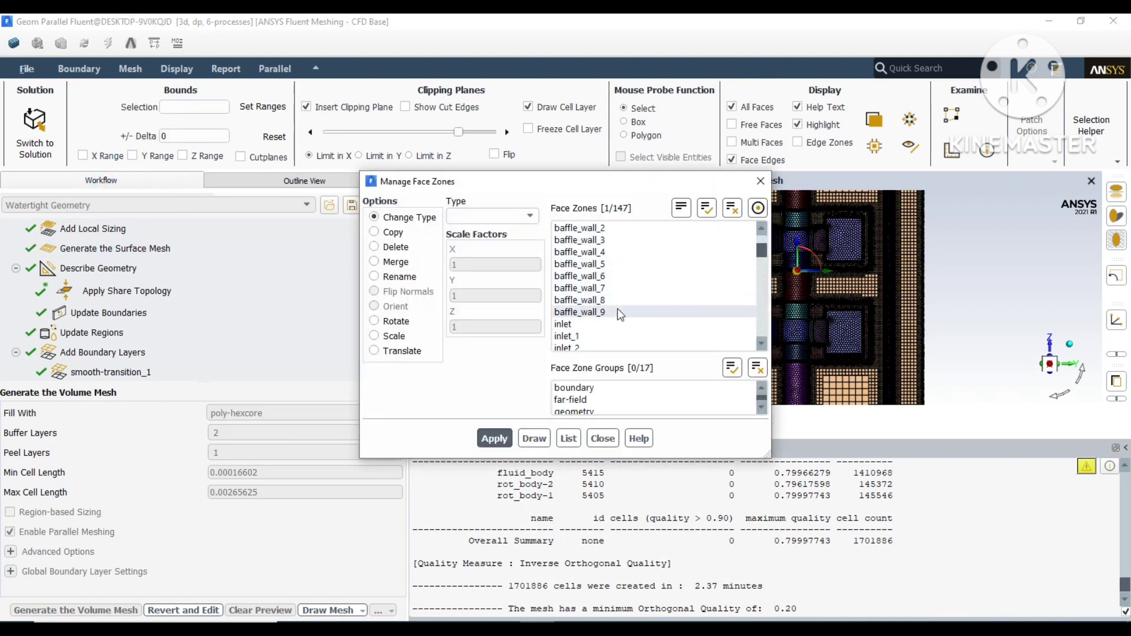
{"action": "left_click", "coordinate": [617, 308], "text": "shift"}
{"action": "scroll", "coordinate": [676, 312], "scroll_direction": "up", "scroll_amount": 4}
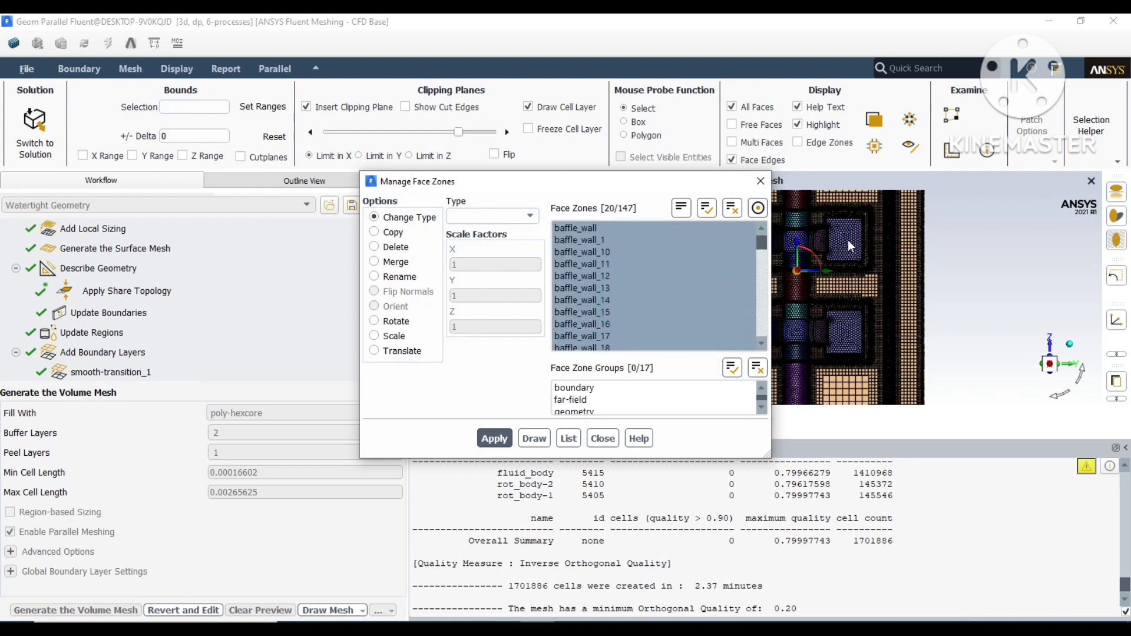
{"action": "left_click", "coordinate": [381, 261]}
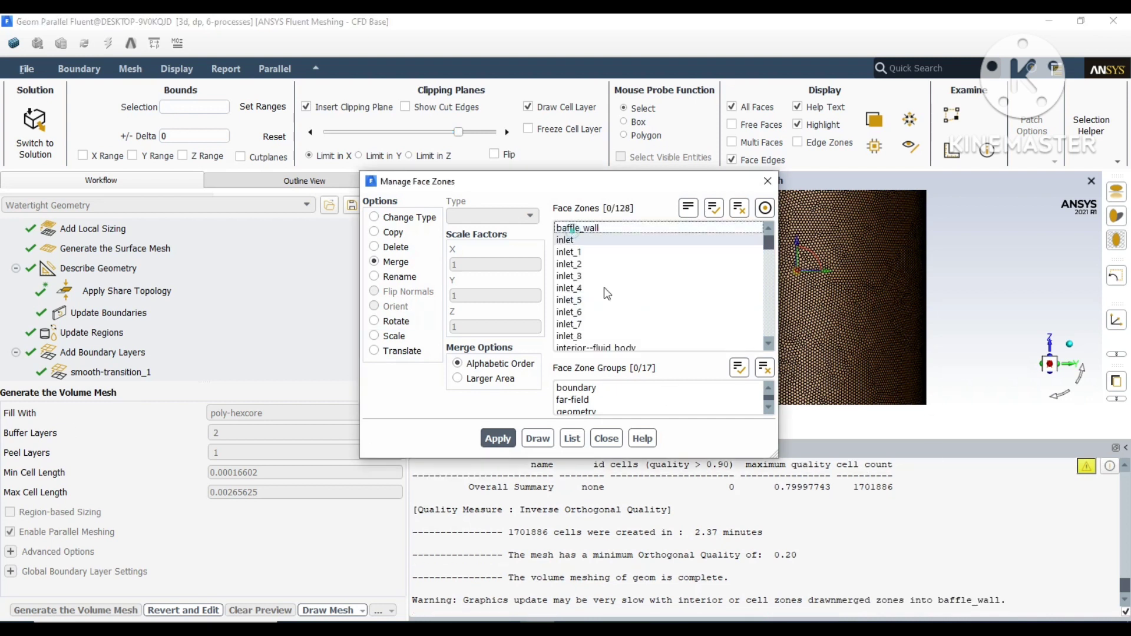
Step: Merge the face zones inlet through inlet_8 in alphabetic order and keep the face zone management open
{"action": "left_click", "coordinate": [567, 239]}
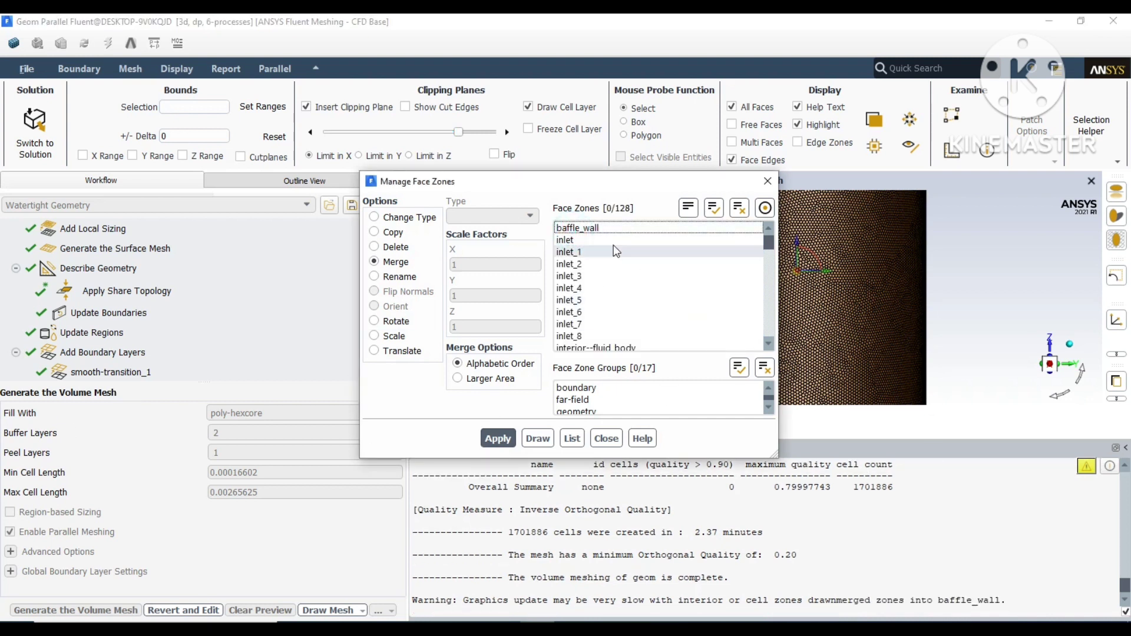
{"action": "left_click", "coordinate": [586, 336], "text": "shift"}
{"action": "left_click", "coordinate": [499, 438]}
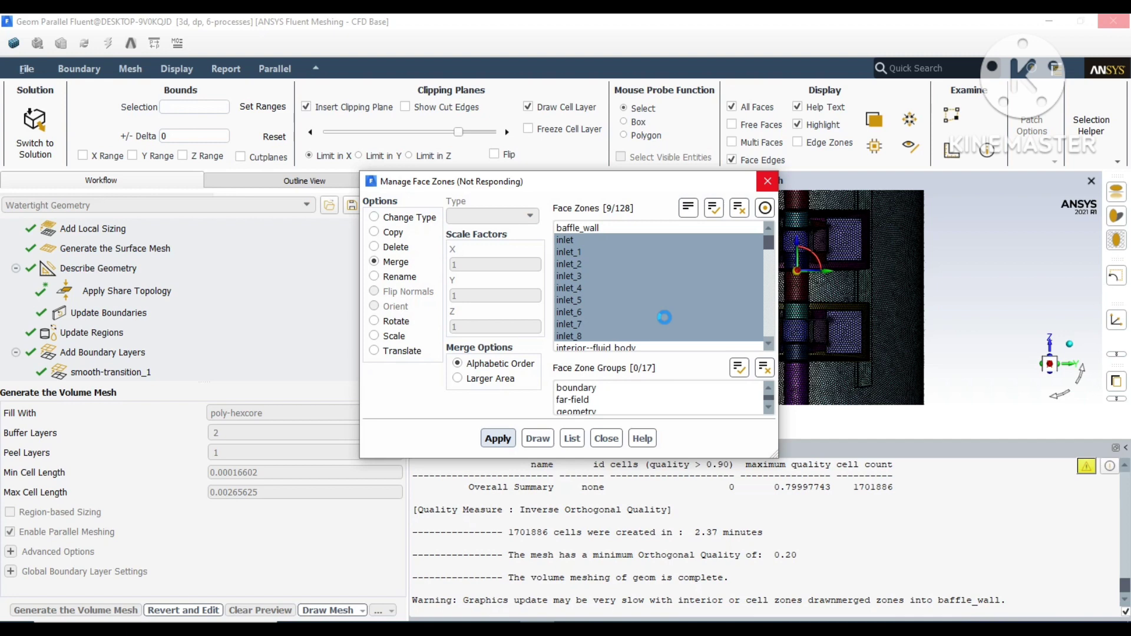
{"action": "left_click", "coordinate": [81, 69]}
{"action": "left_click", "coordinate": [92, 170]}
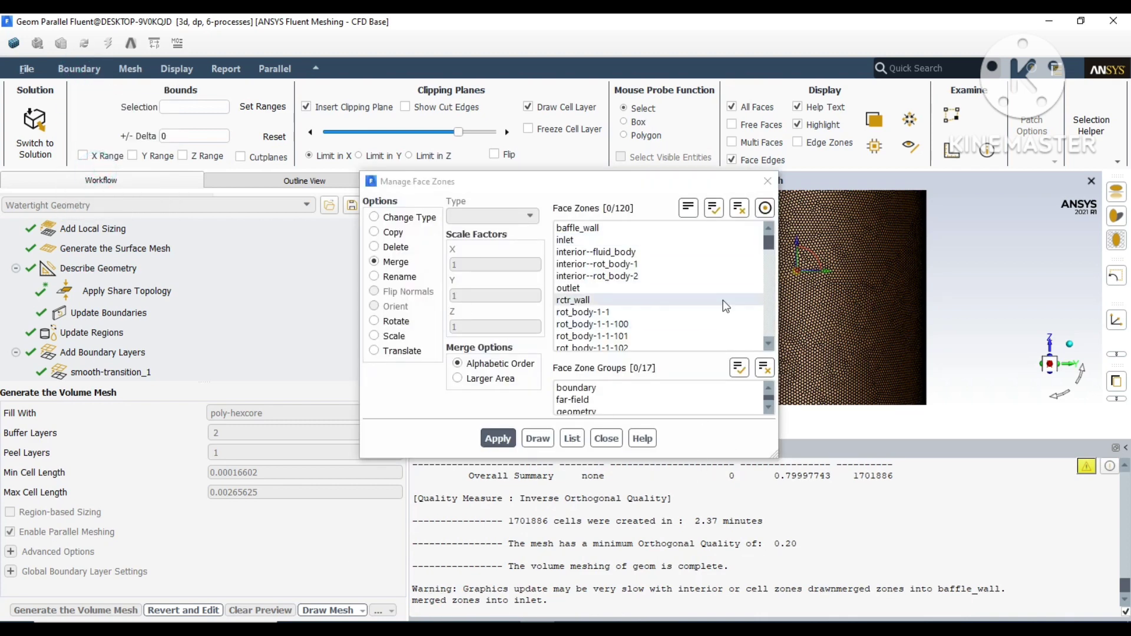
Step: Select the face zones rot_body-1-1 through rot_body-1-1-99 for merging and draw them in the graphics window
{"action": "left_click", "coordinate": [618, 299]}
{"action": "scroll", "coordinate": [624, 286], "scroll_direction": "down", "scroll_amount": 1}
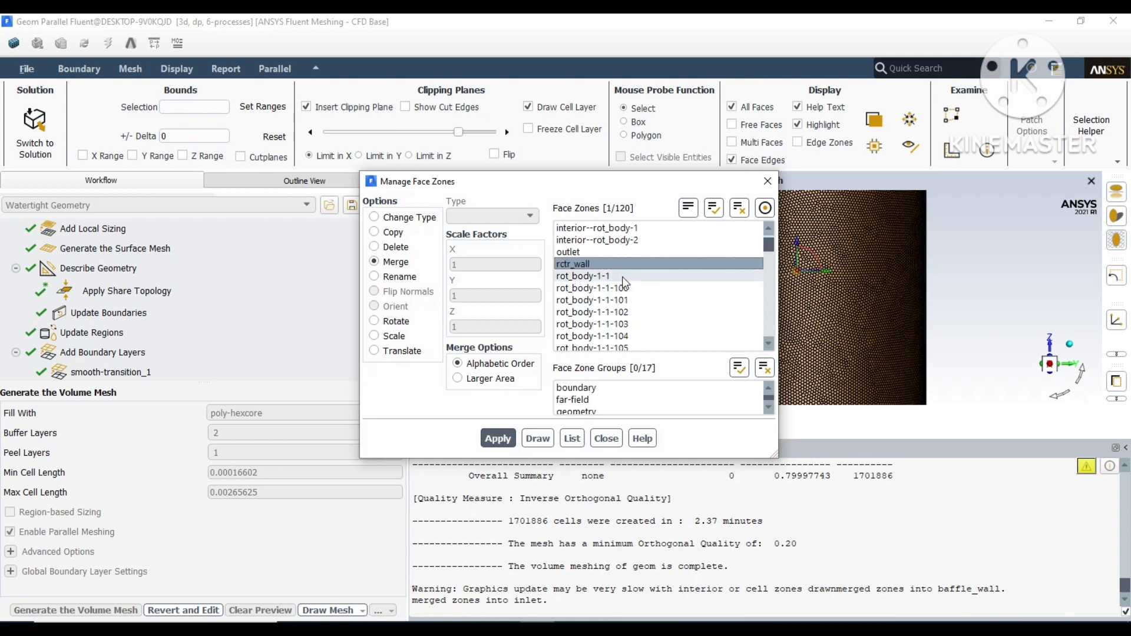
{"action": "scroll", "coordinate": [666, 328], "scroll_direction": "down", "scroll_amount": 20}
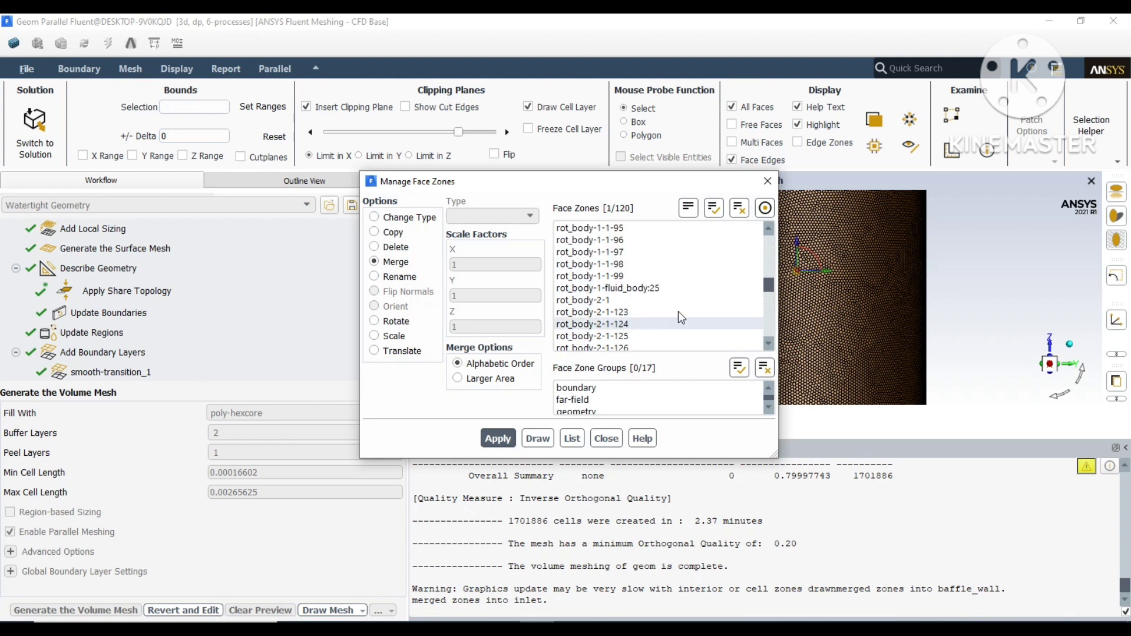
{"action": "left_click", "coordinate": [733, 276]}
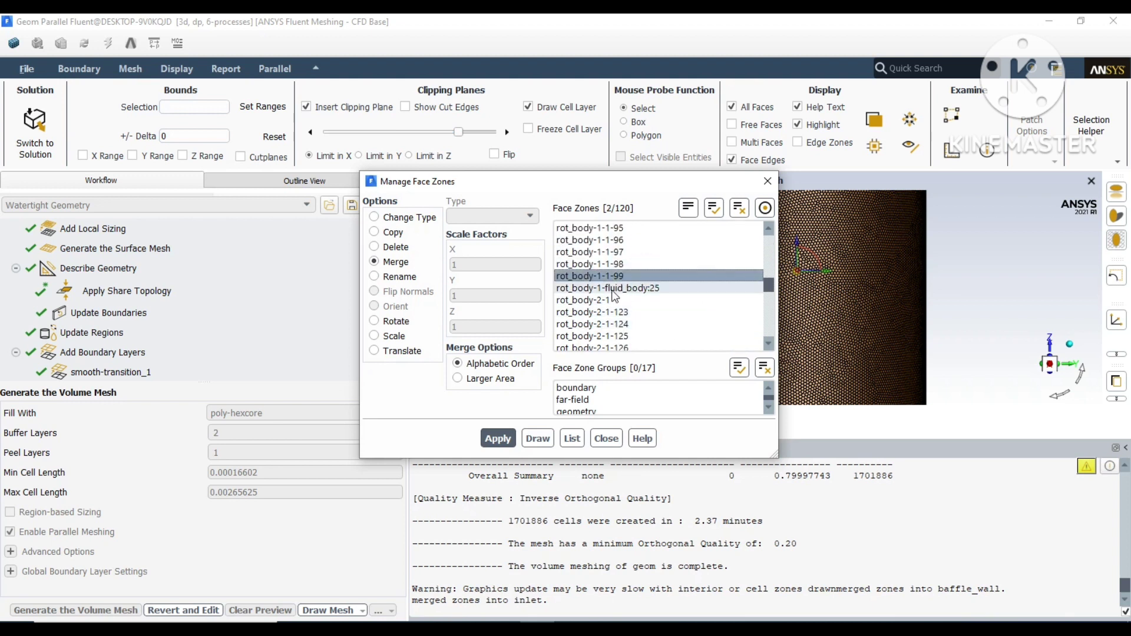
{"action": "scroll", "coordinate": [668, 261], "scroll_direction": "up", "scroll_amount": 18}
{"action": "left_click", "coordinate": [594, 310], "text": "shift"}
{"action": "scroll", "coordinate": [662, 316], "scroll_direction": "down", "scroll_amount": 7}
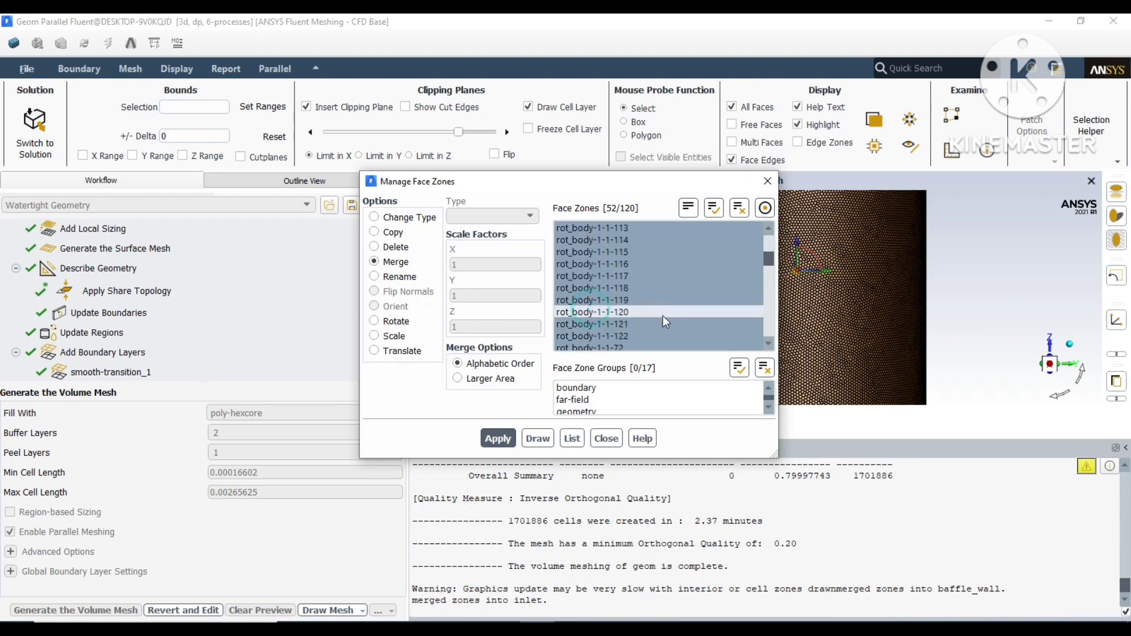
{"action": "left_click", "coordinate": [537, 438]}
{"action": "left_click", "coordinate": [815, 370]}
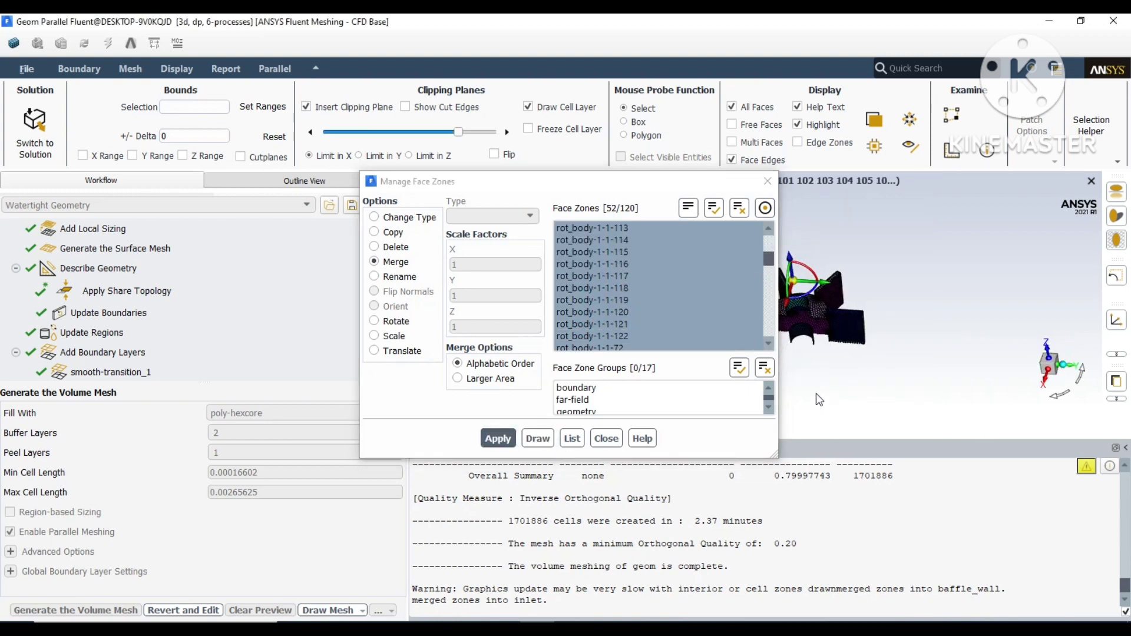
{"action": "left_click_drag", "start_coordinate": [815, 369], "coordinate": [810, 359]}
Step: Turn off the clipping plane to view the whole impeller and merge the selected rot_body-1-1 face zones in alphabetic order
{"action": "left_click_drag", "start_coordinate": [668, 185], "coordinate": [459, 179]}
{"action": "left_click_drag", "start_coordinate": [786, 277], "coordinate": [758, 355]}
{"action": "left_click", "coordinate": [307, 108]}
{"action": "mouse_move", "coordinate": [675, 305]}
{"action": "left_mouse_down"}
{"action": "mouse_move", "coordinate": [719, 333]}
{"action": "mouse_move", "coordinate": [689, 321]}
{"action": "left_mouse_up"}
{"action": "scroll", "coordinate": [384, 305], "scroll_direction": "down", "scroll_amount": 6}
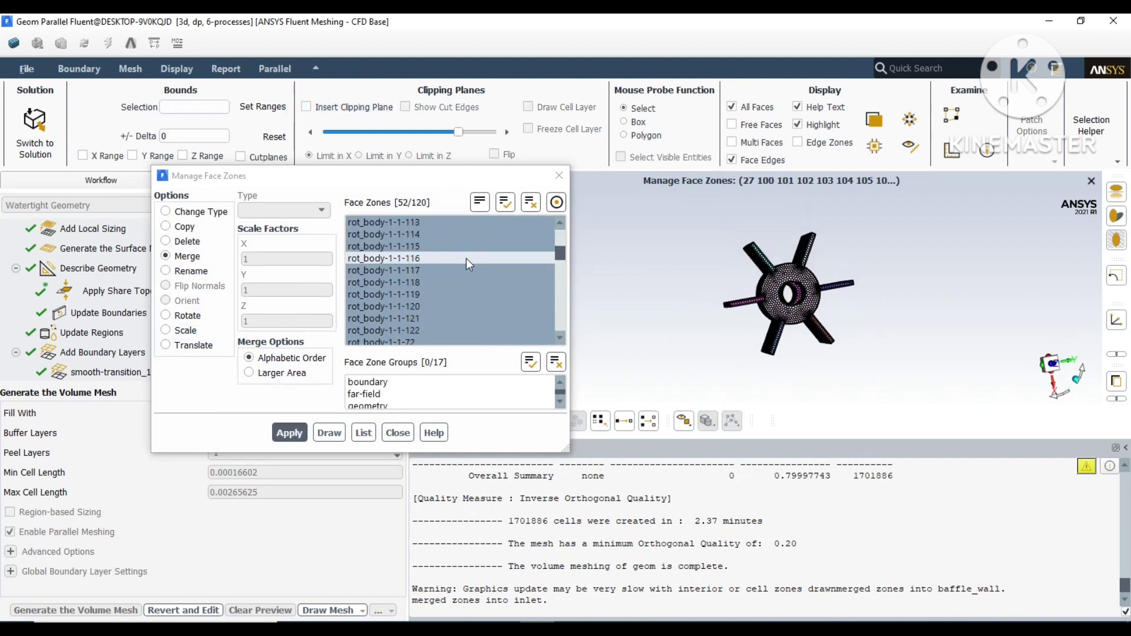
{"action": "left_click", "coordinate": [290, 432]}
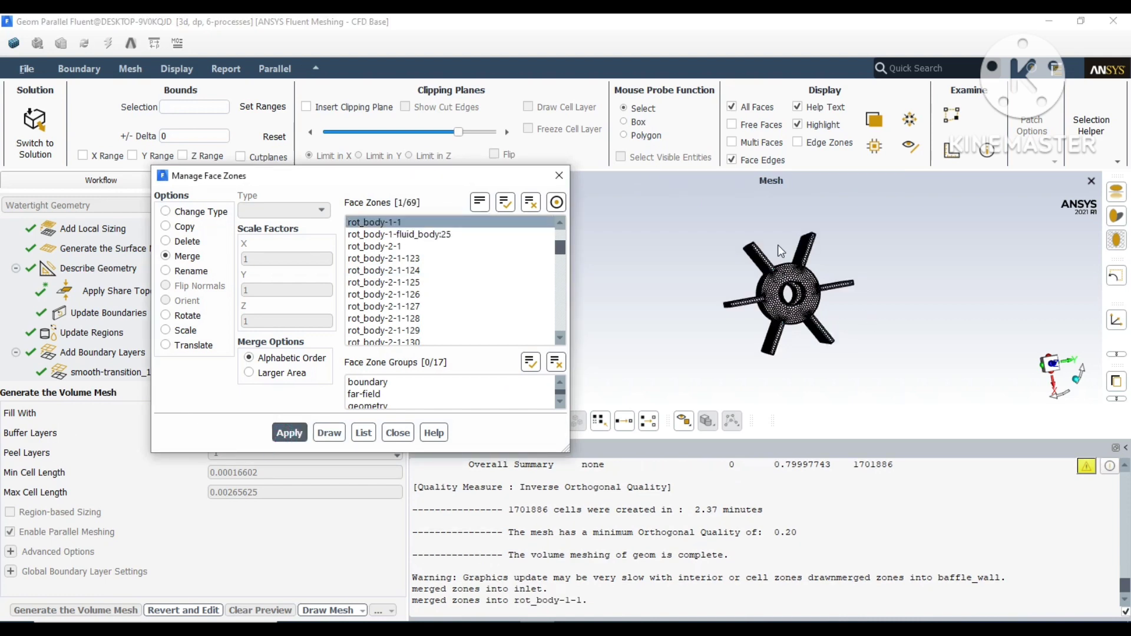
Step: Inspect the merged impeller's surface mesh and review the cell quality and cell count tables in the console
{"action": "scroll", "coordinate": [804, 324], "scroll_direction": "up", "scroll_amount": 5}
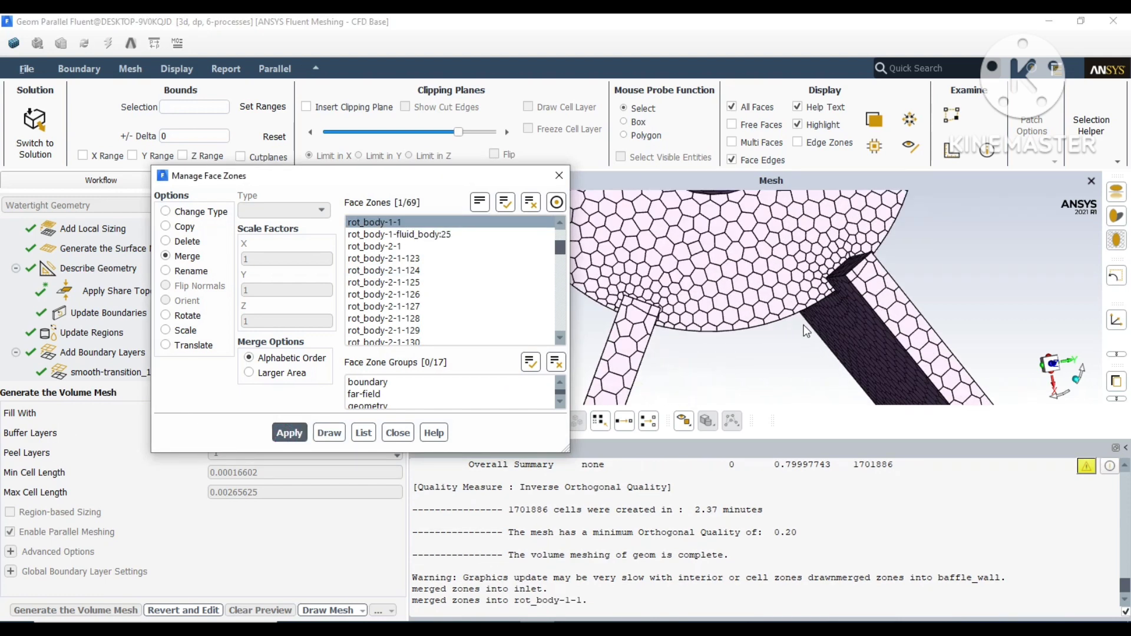
{"action": "scroll", "coordinate": [802, 324], "scroll_direction": "down", "scroll_amount": 5}
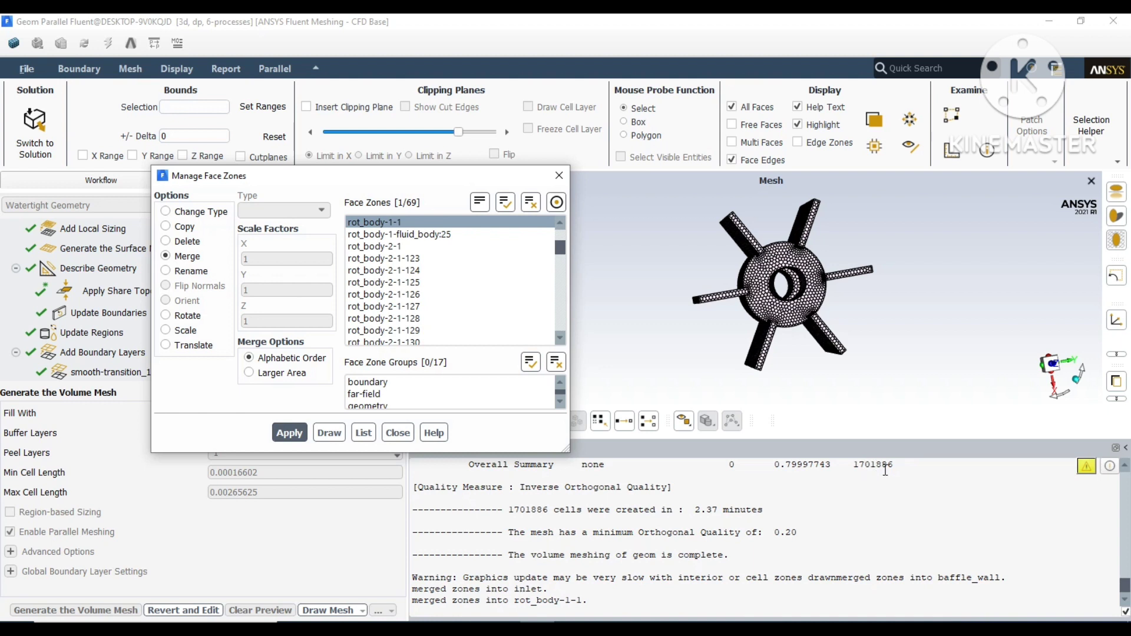
{"action": "scroll", "coordinate": [857, 507], "scroll_direction": "up", "scroll_amount": 1}
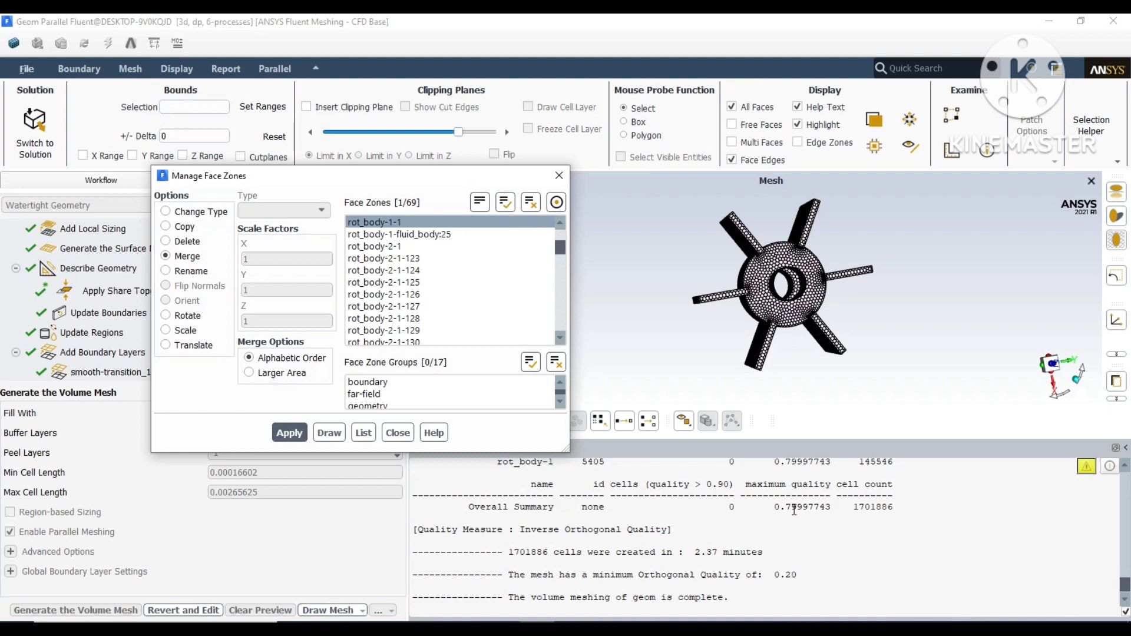
{"action": "scroll", "coordinate": [795, 507], "scroll_direction": "up", "scroll_amount": 1}
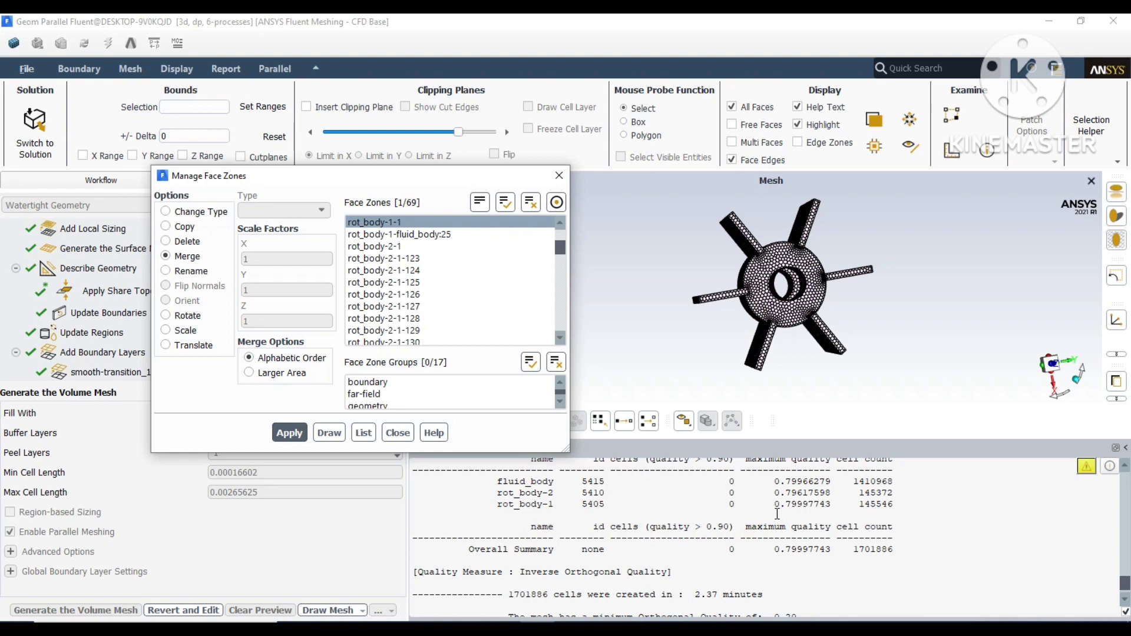
{"action": "scroll", "coordinate": [669, 535], "scroll_direction": "up", "scroll_amount": 1}
{"action": "scroll", "coordinate": [678, 537], "scroll_direction": "down", "scroll_amount": 2}
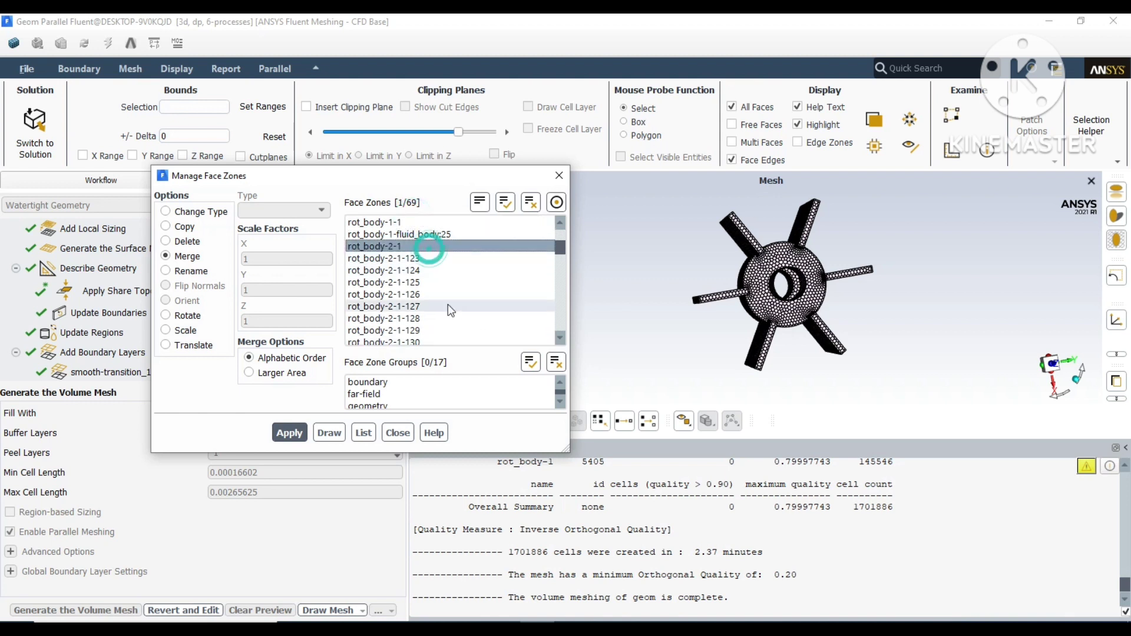
Step: Draw the face zones rot_body-2-1 through rot_body-2-1-173 to check the second impeller, and merge them in alphabetic order
{"action": "left_click", "coordinate": [430, 247]}
{"action": "scroll", "coordinate": [445, 301], "scroll_direction": "down", "scroll_amount": 15}
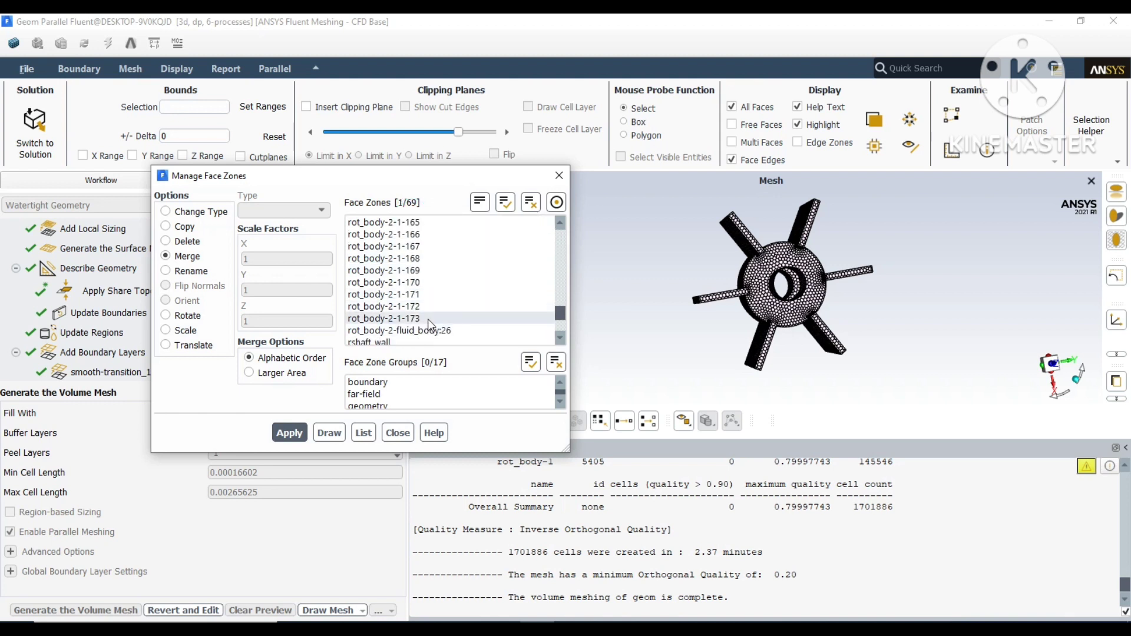
{"action": "left_click", "coordinate": [412, 318], "text": "shift"}
{"action": "left_click", "coordinate": [330, 432]}
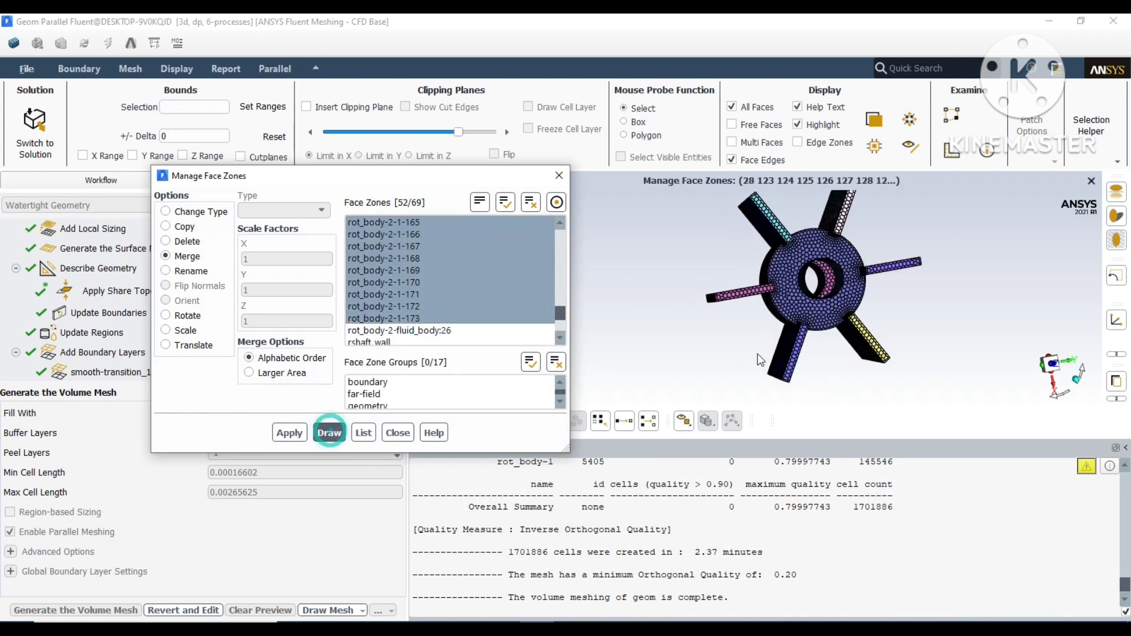
{"action": "left_click_drag", "start_coordinate": [739, 350], "coordinate": [884, 283]}
{"action": "scroll", "coordinate": [518, 318], "scroll_direction": "up", "scroll_amount": 17}
{"action": "scroll", "coordinate": [494, 280], "scroll_direction": "down", "scroll_amount": 20}
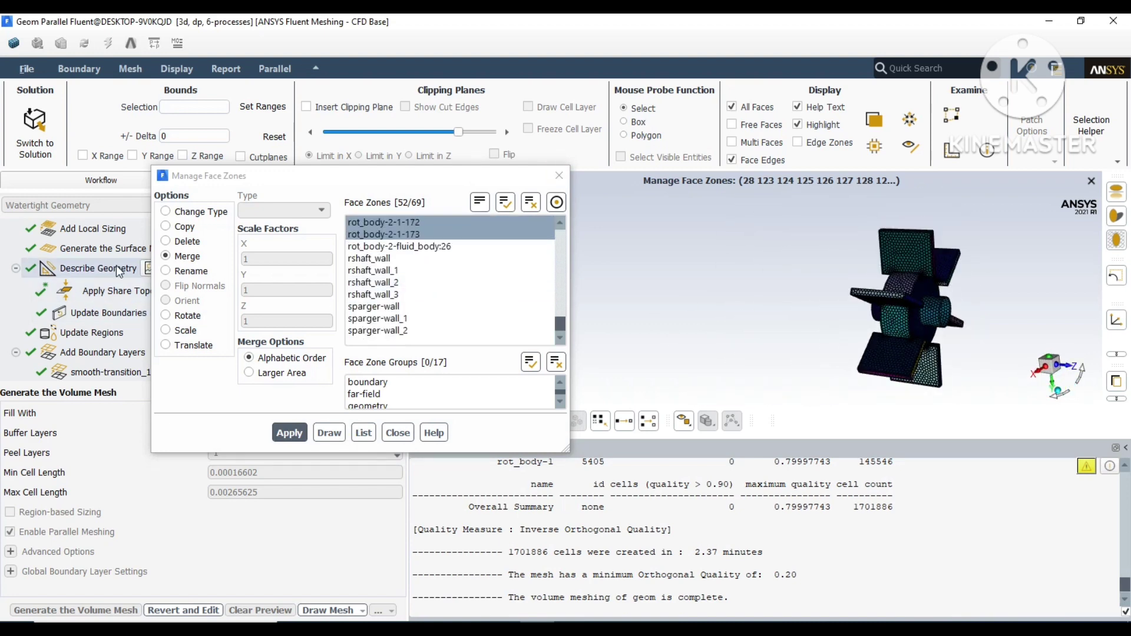
{"action": "left_click", "coordinate": [289, 432]}
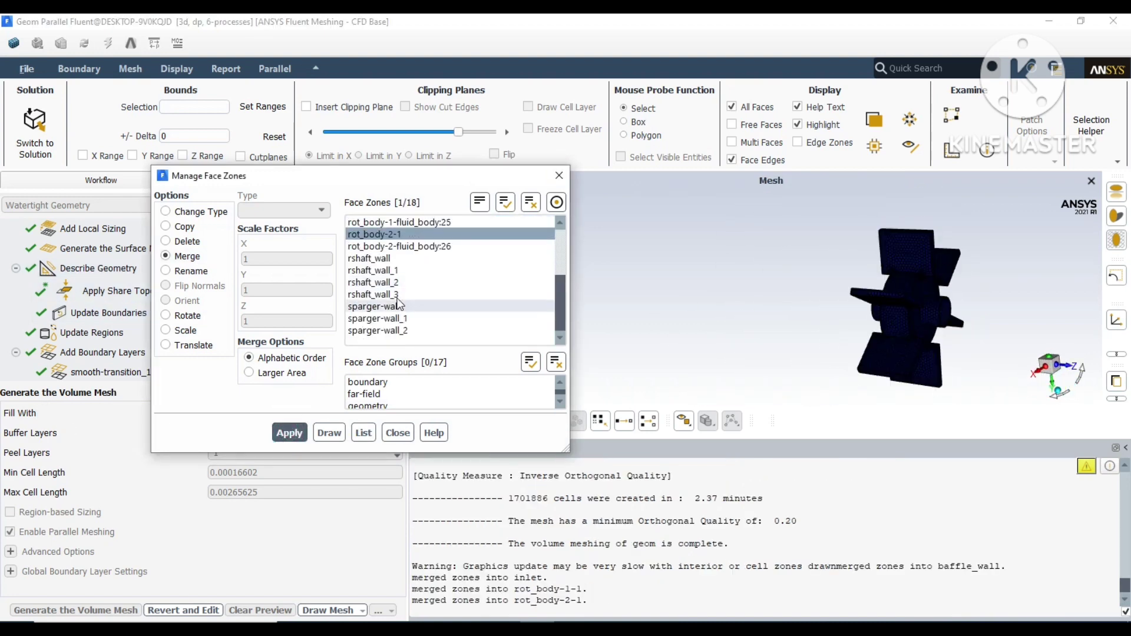
Step: Merge the shaft face zones rshaft_wall through rshaft_wall_3 in alphabetic order
{"action": "scroll", "coordinate": [406, 307], "scroll_direction": "up", "scroll_amount": 6}
{"action": "scroll", "coordinate": [401, 312], "scroll_direction": "down", "scroll_amount": 3}
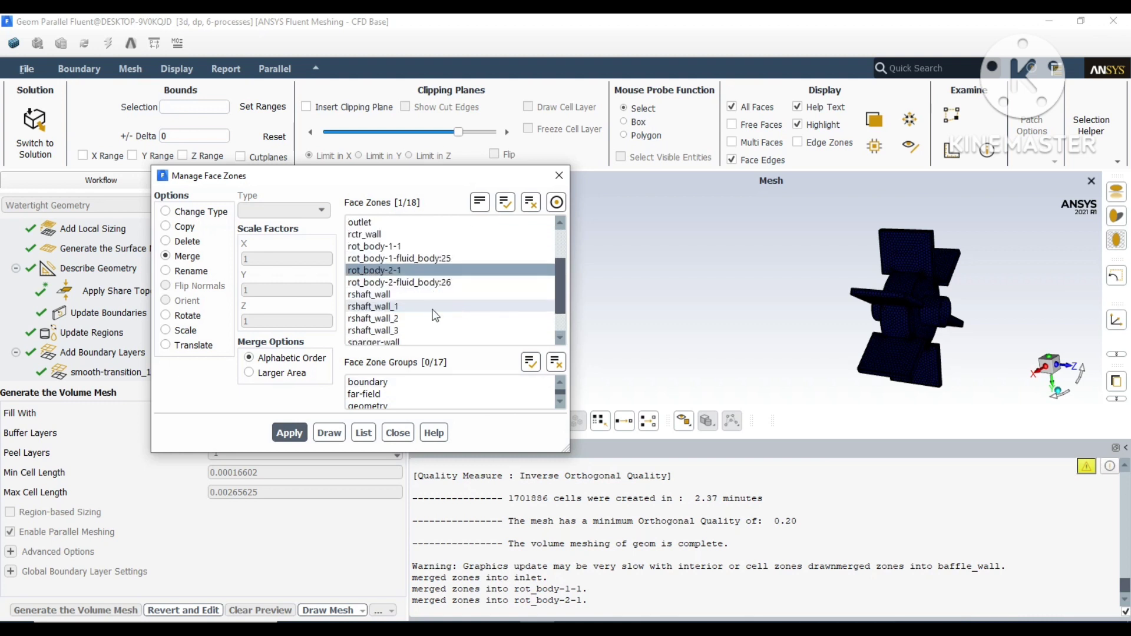
{"action": "left_click", "coordinate": [414, 274]}
{"action": "left_click", "coordinate": [377, 294]}
{"action": "scroll", "coordinate": [412, 298], "scroll_direction": "down", "scroll_amount": 3}
{"action": "left_click", "coordinate": [402, 294], "text": "shift"}
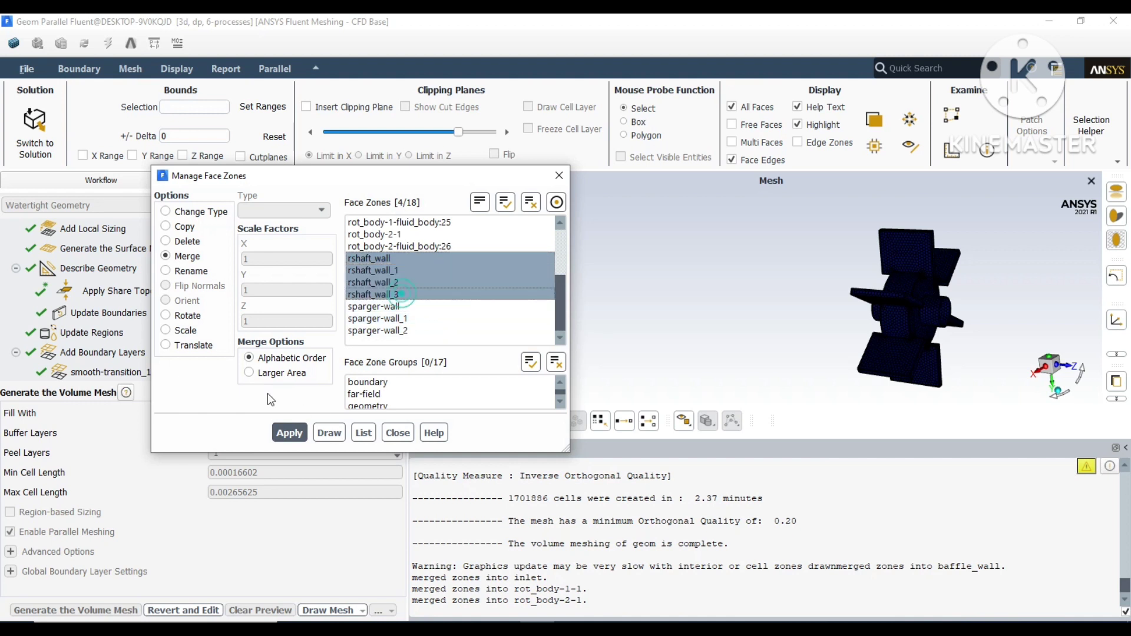
{"action": "left_click", "coordinate": [289, 433]}
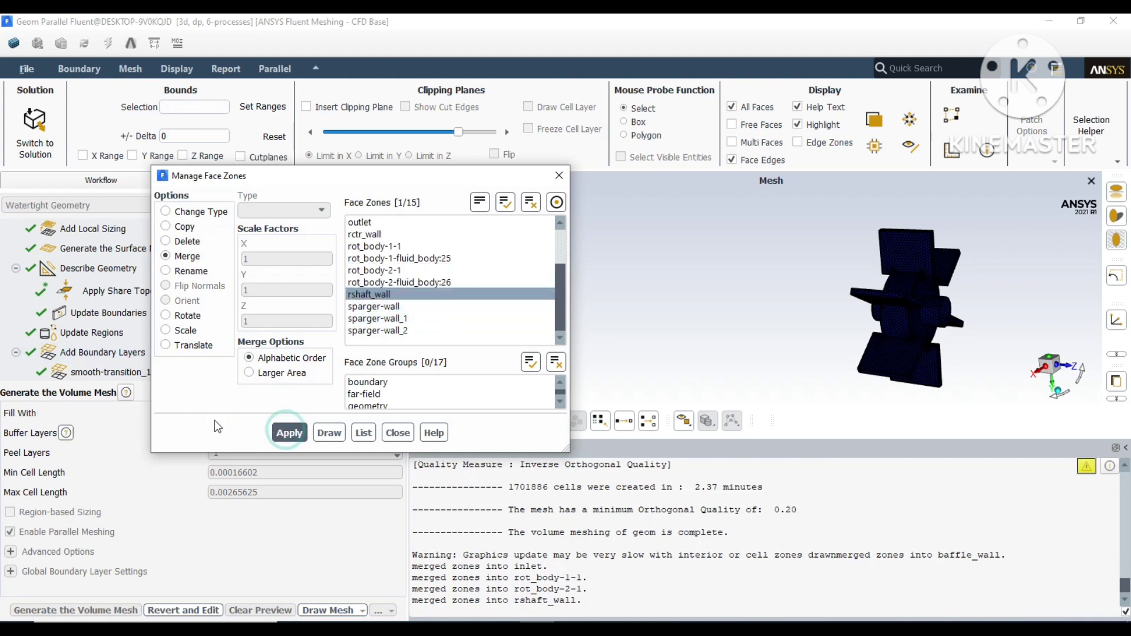
Step: Merge the face zones sparger-wall, sparger-wall_1 and sparger-wall_2 in alphabetic order
{"action": "left_click", "coordinate": [409, 303]}
{"action": "left_click", "coordinate": [379, 331], "text": "shift"}
{"action": "left_click", "coordinate": [377, 306], "text": "shift"}
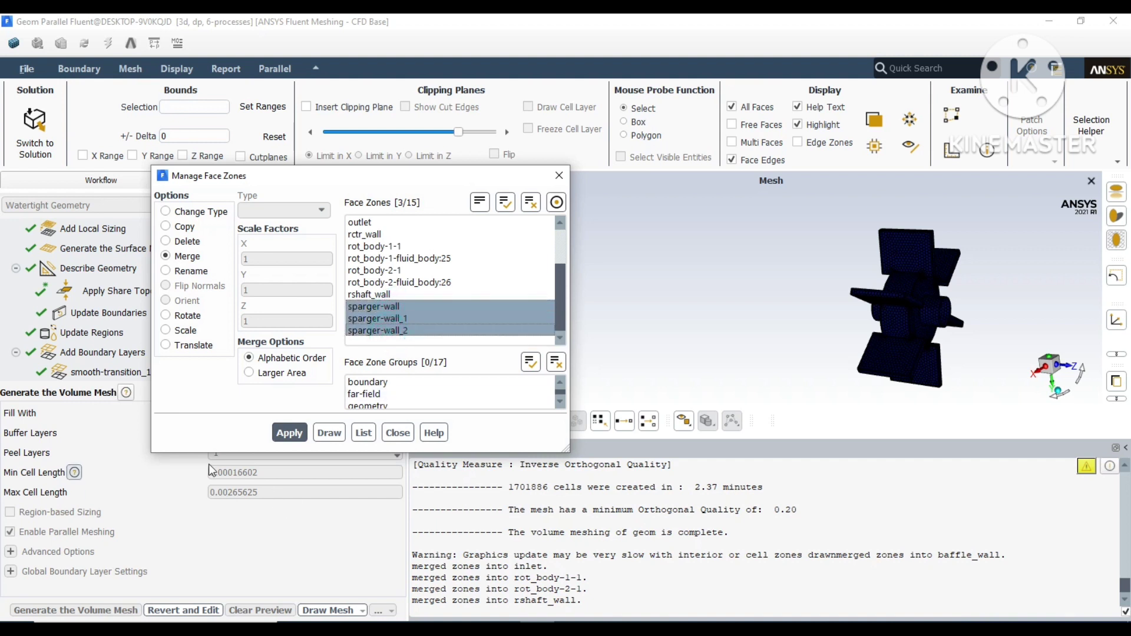
{"action": "left_click", "coordinate": [289, 433]}
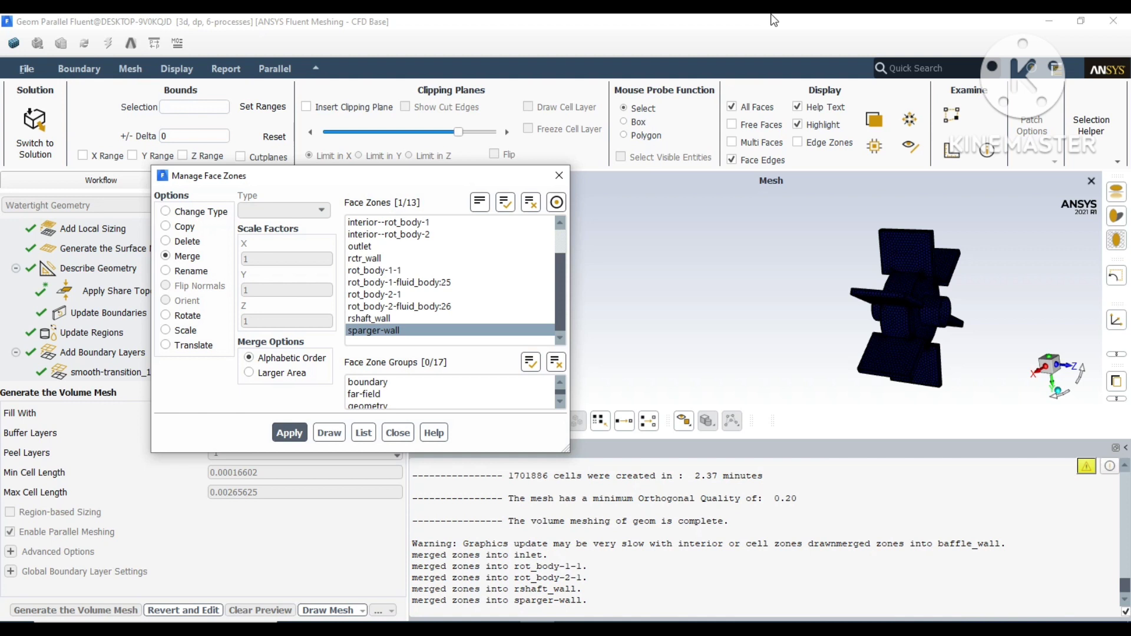
{"action": "left_click", "coordinate": [401, 307]}
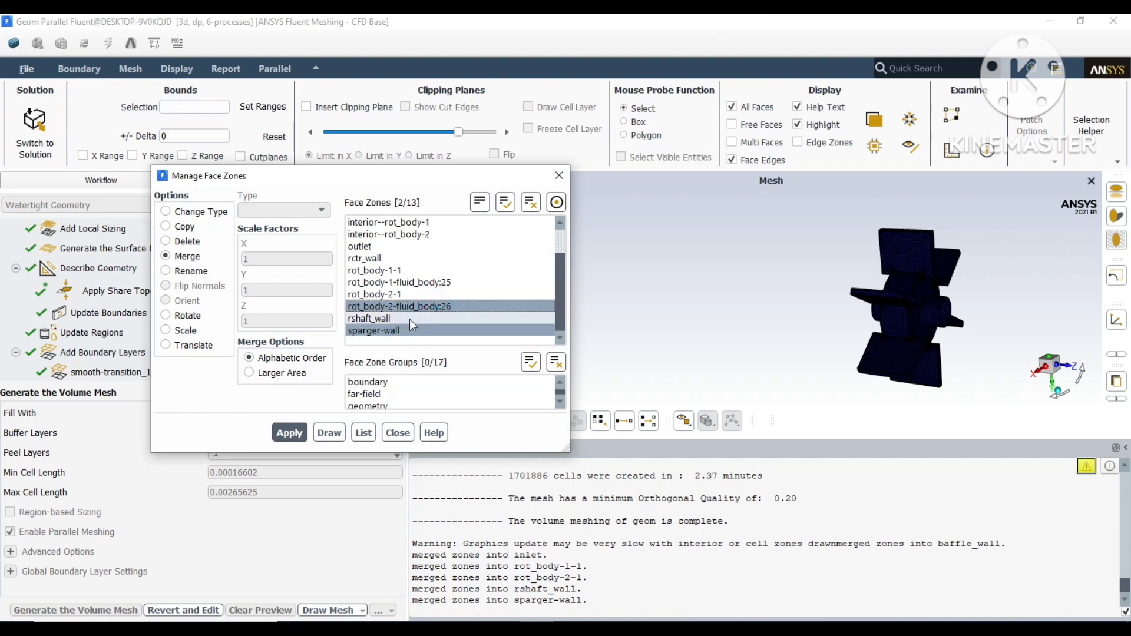
{"action": "left_click", "coordinate": [437, 306]}
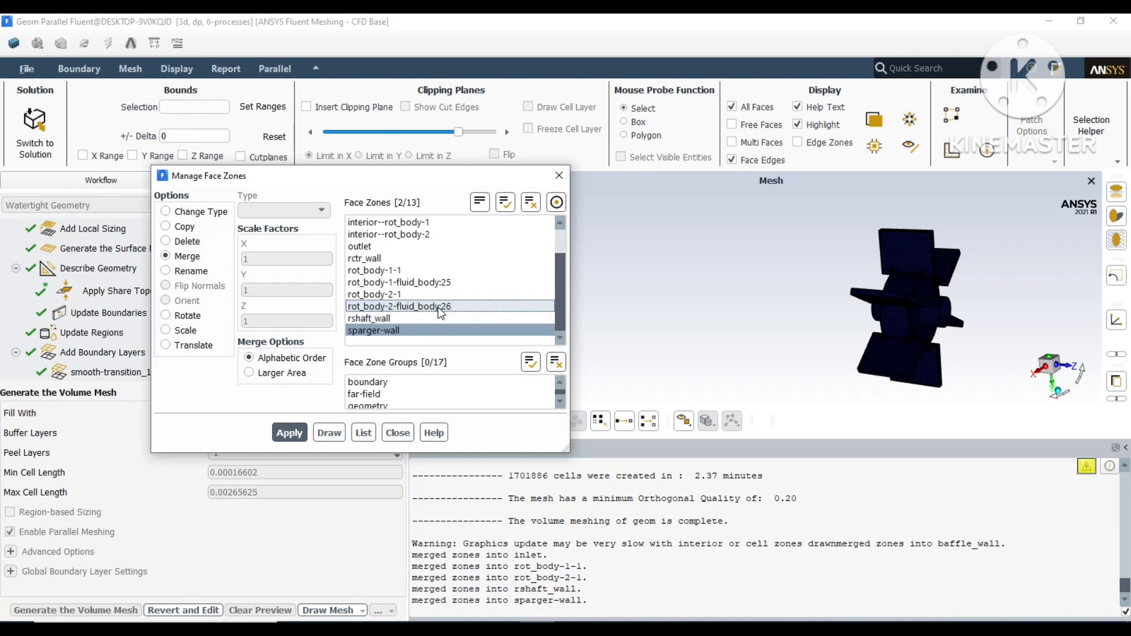
{"action": "left_click", "coordinate": [437, 307]}
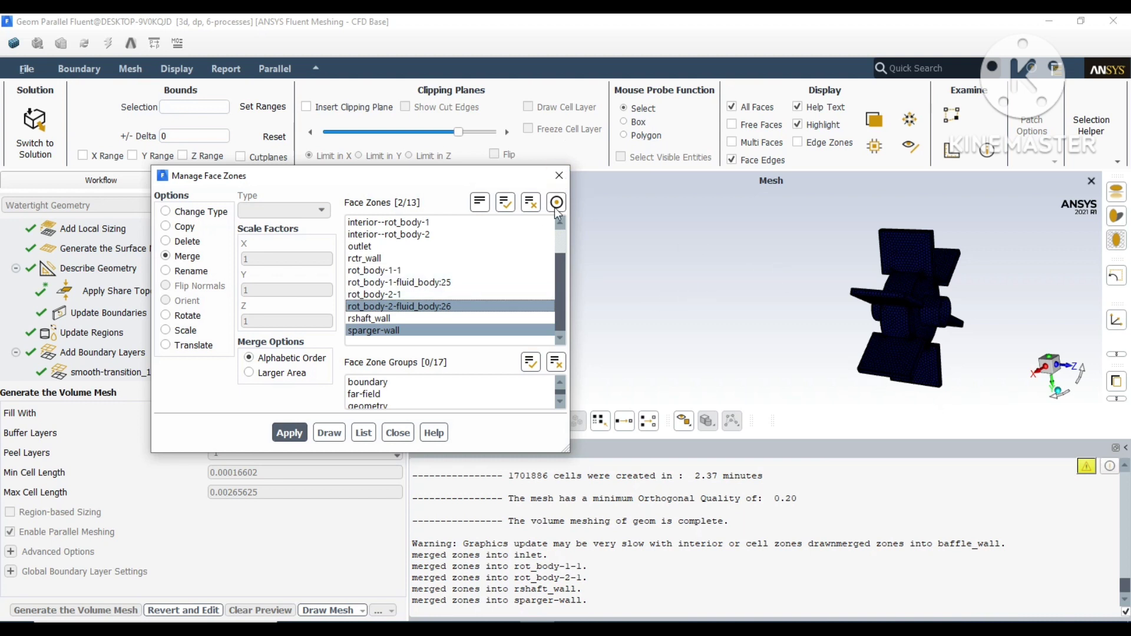
Step: Close the face zone management and exit the meshing session, confirming the exit
{"action": "left_click", "coordinate": [557, 175]}
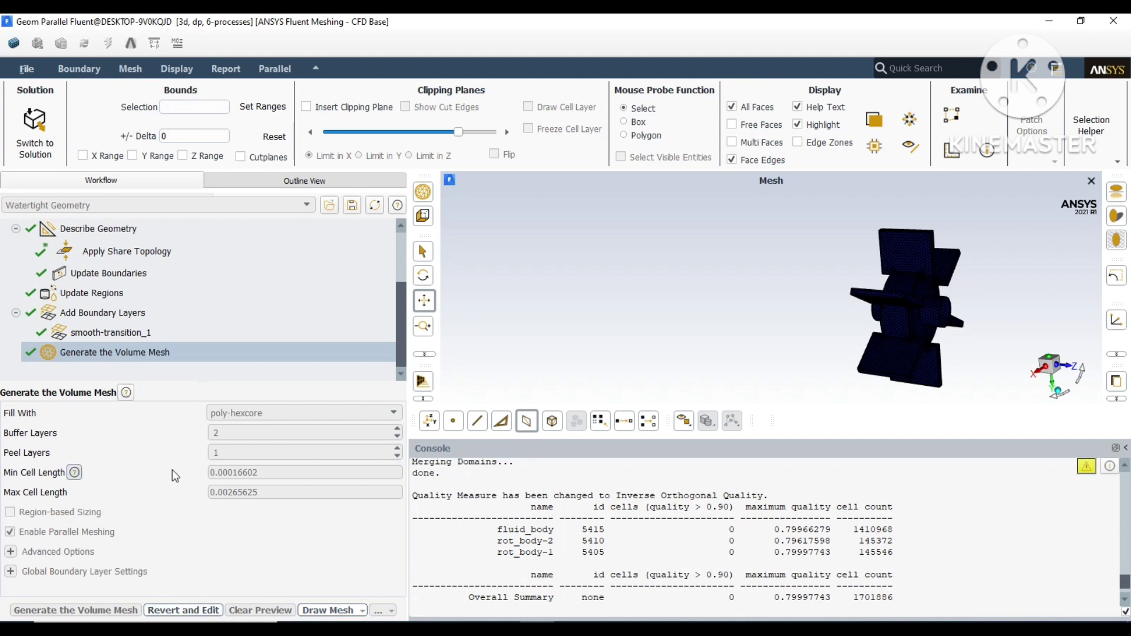
{"action": "left_click", "coordinate": [1124, 22]}
{"action": "left_click", "coordinate": [566, 345]}
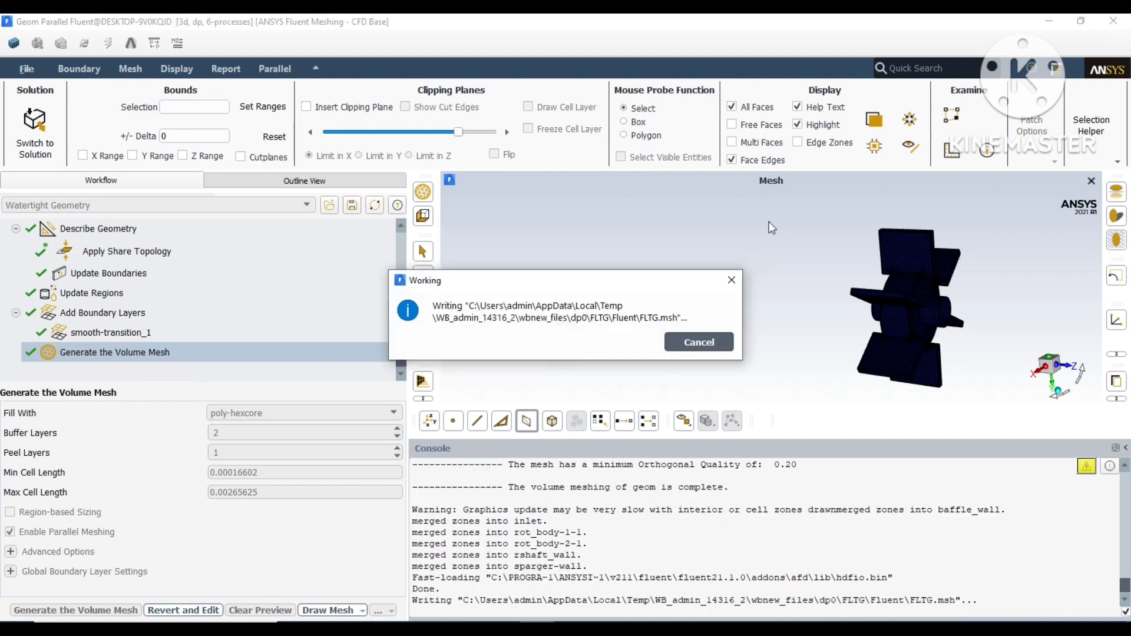